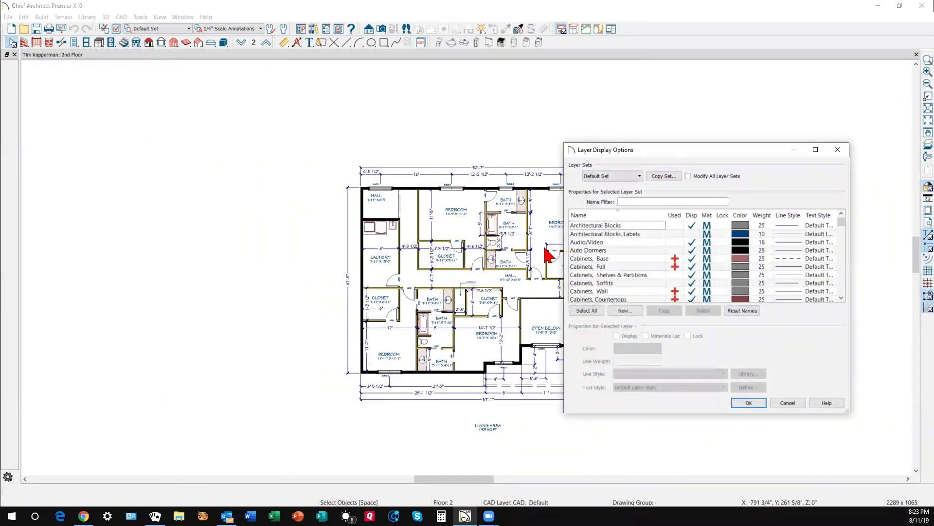
- Turn on the display of the Roof Planes layer in the Default Set and go down to the first floor
{"action": "key", "text": "r"}
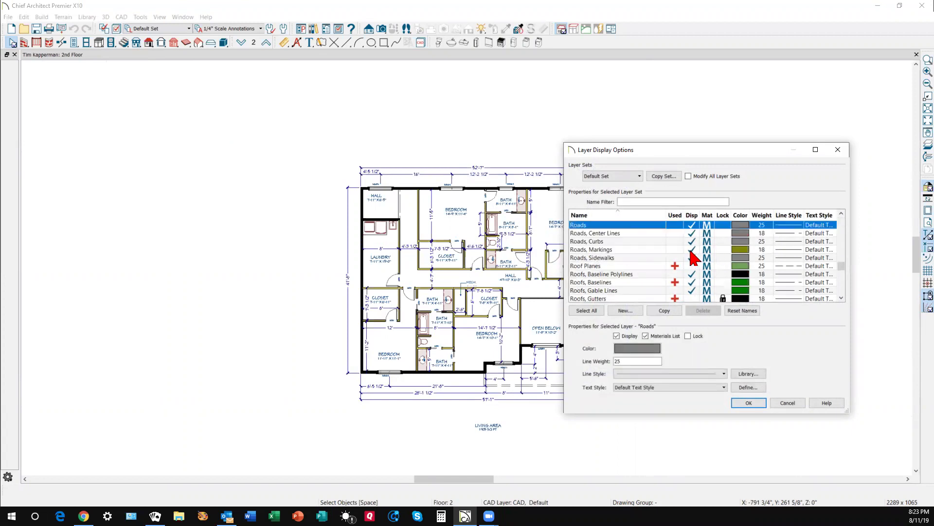
{"action": "scroll", "coordinate": [694, 257], "scroll_direction": "down", "scroll_amount": 1}
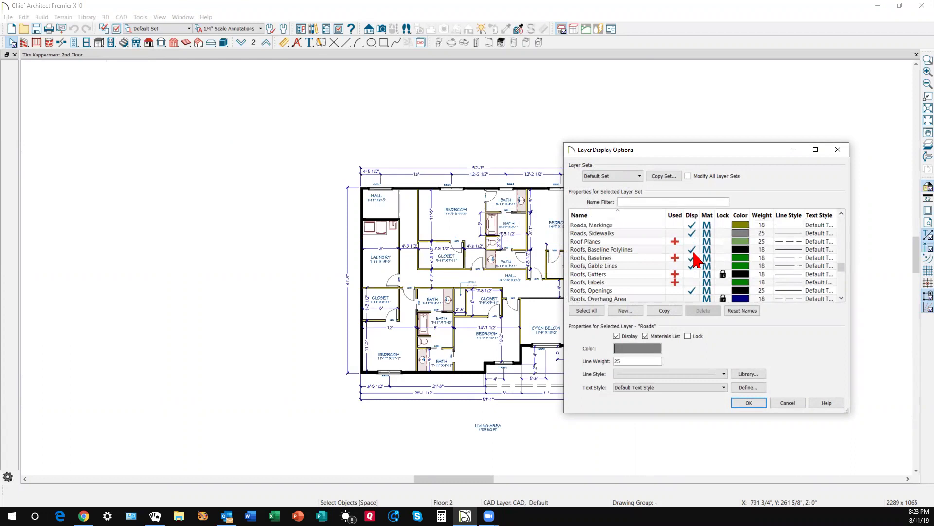
{"action": "left_click", "coordinate": [692, 241]}
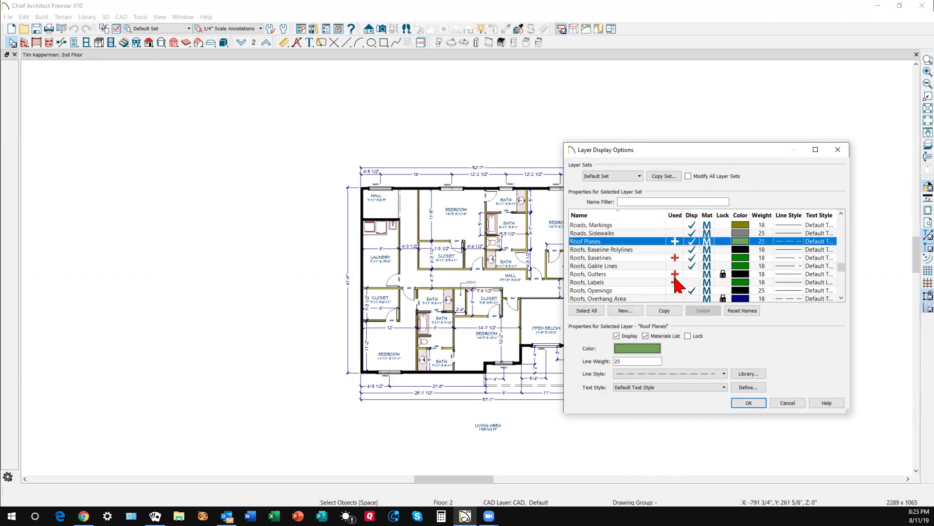
{"action": "left_click", "coordinate": [748, 404]}
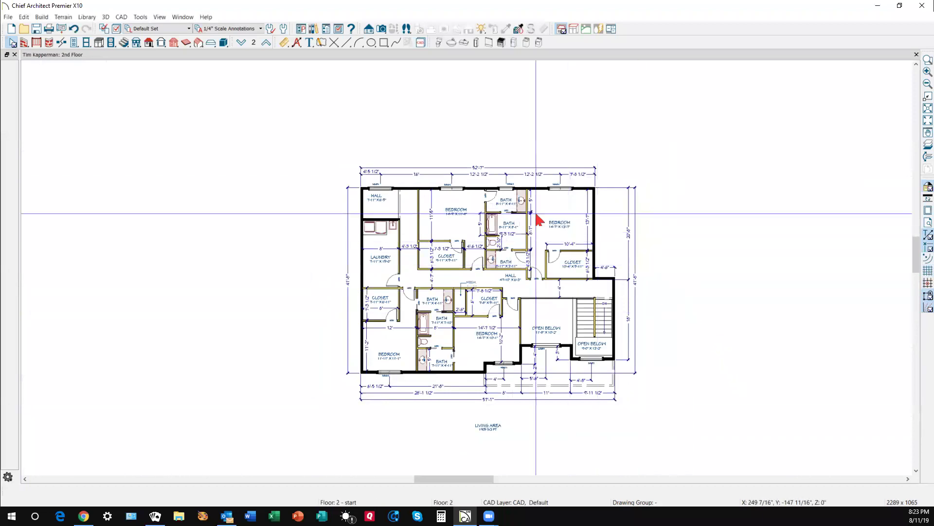
{"action": "left_click", "coordinate": [242, 43]}
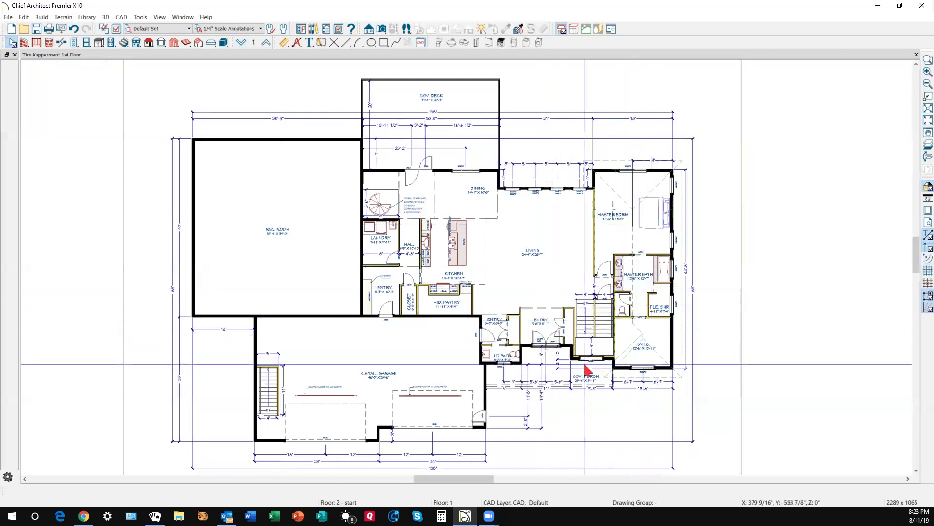
- Review the height and pitch specification of the roof plane over the tile shower and walk-in closet
{"action": "scroll", "coordinate": [637, 335], "scroll_direction": "up", "scroll_amount": 3}
{"action": "scroll", "coordinate": [638, 335], "scroll_direction": "up", "scroll_amount": 2}
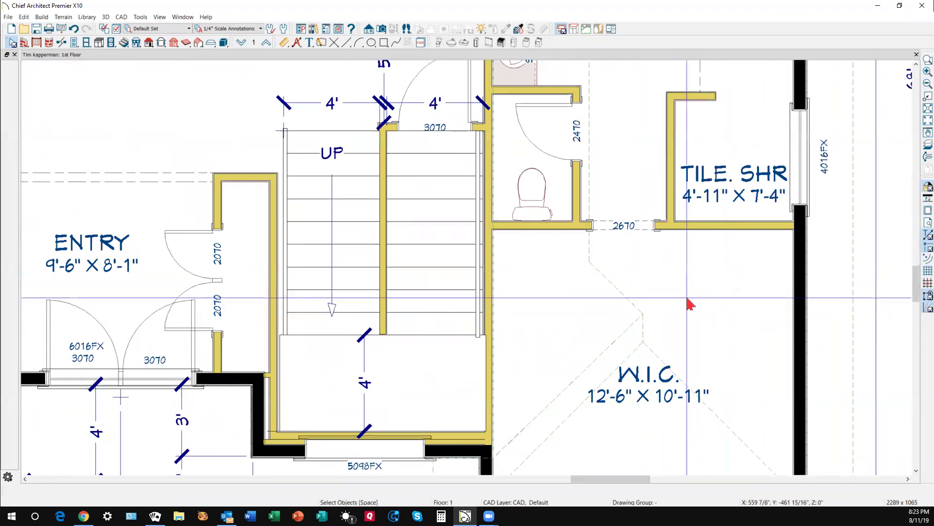
{"action": "left_click", "coordinate": [607, 276]}
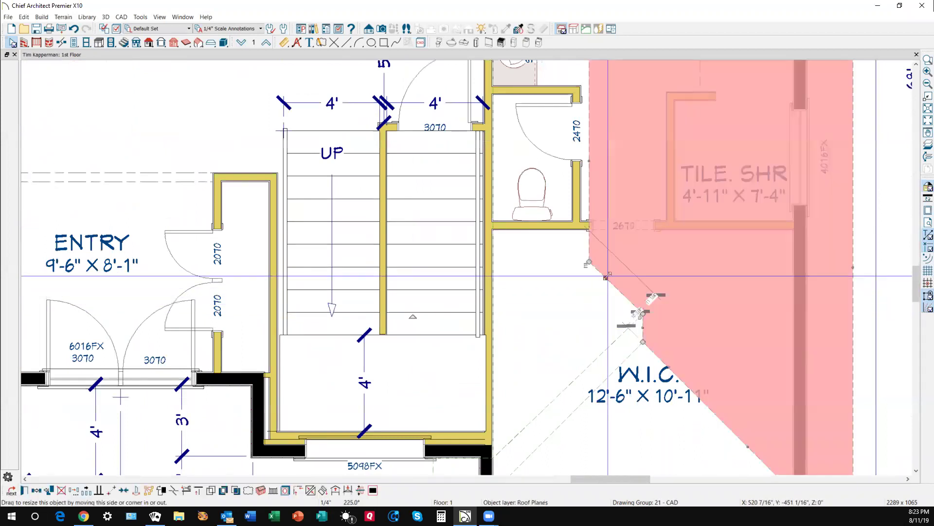
{"action": "double_click", "coordinate": [606, 277]}
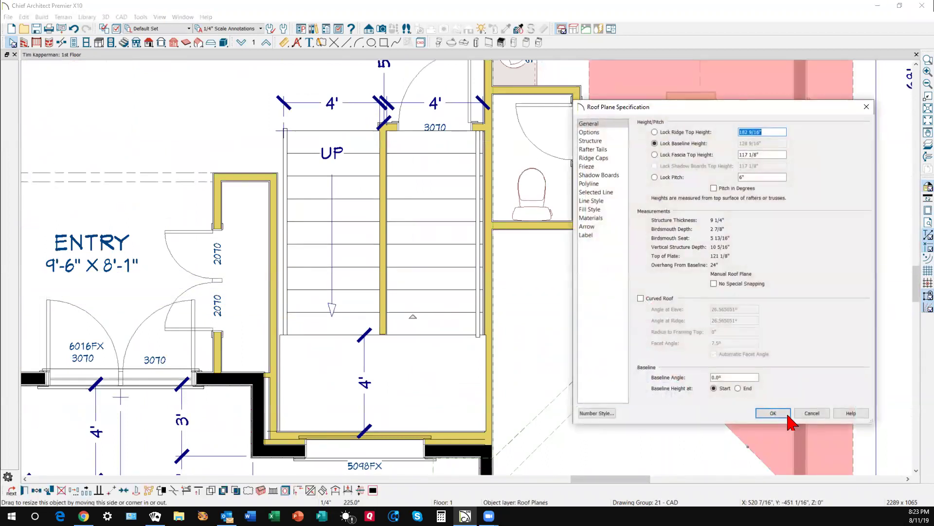
{"action": "left_click", "coordinate": [811, 413]}
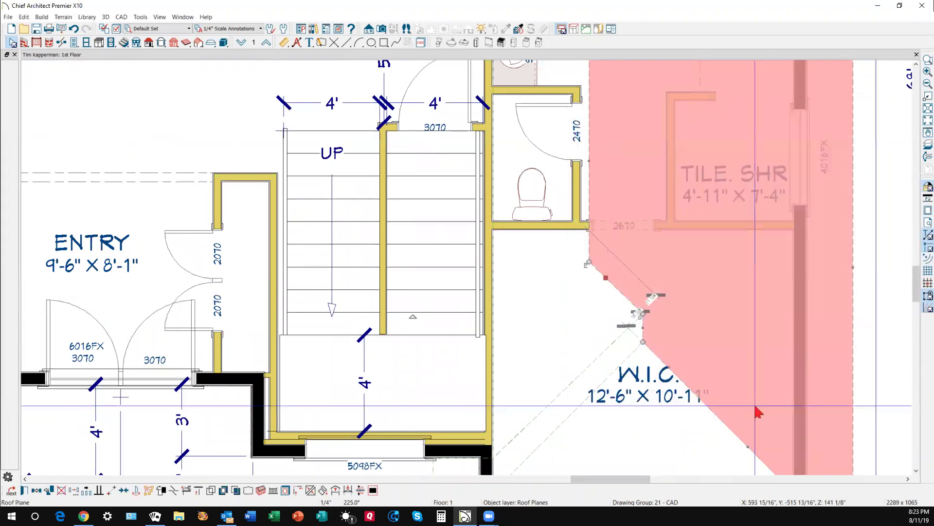
- Reshape the roof plane beside the stairs by moving its outermost corner over the W.I.C. onto the end of the main ridge
{"action": "left_click", "coordinate": [567, 386]}
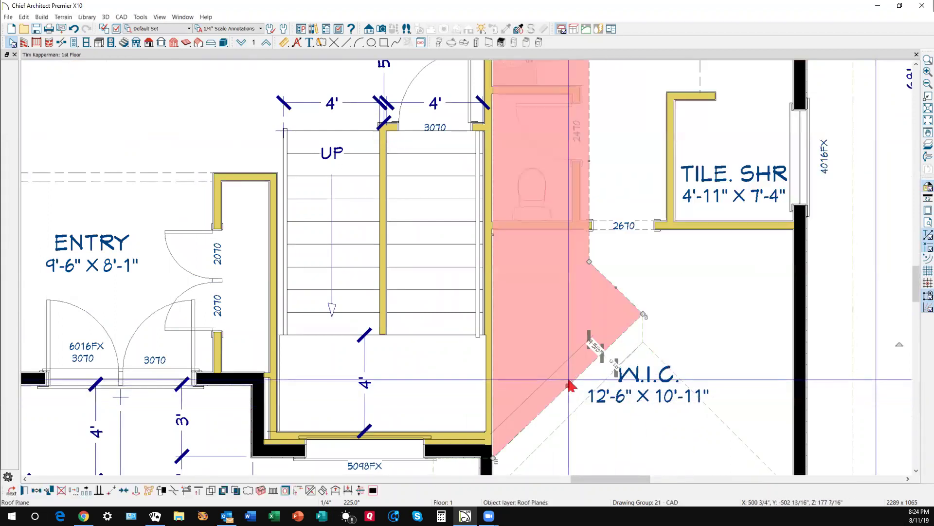
{"action": "scroll", "coordinate": [661, 301], "scroll_direction": "down", "scroll_amount": 3}
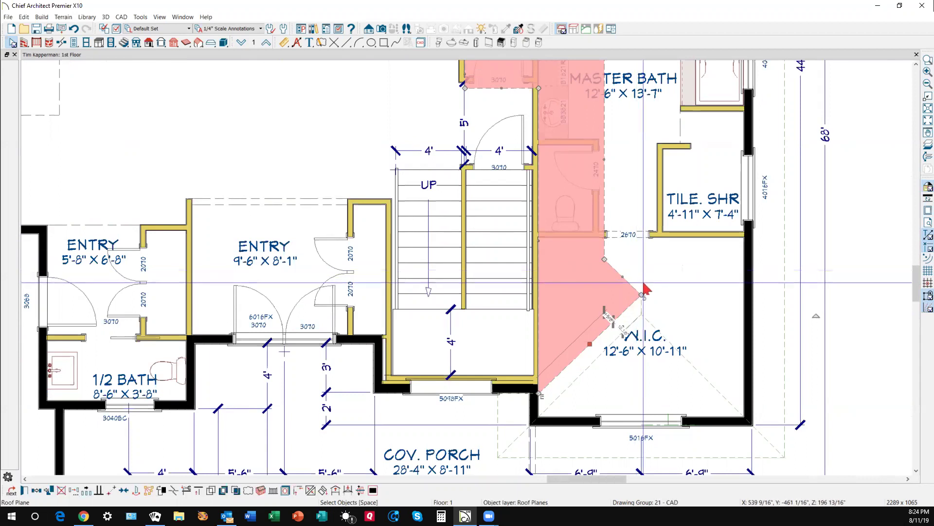
{"action": "scroll", "coordinate": [648, 301], "scroll_direction": "up", "scroll_amount": 1}
{"action": "scroll", "coordinate": [648, 306], "scroll_direction": "up", "scroll_amount": 2}
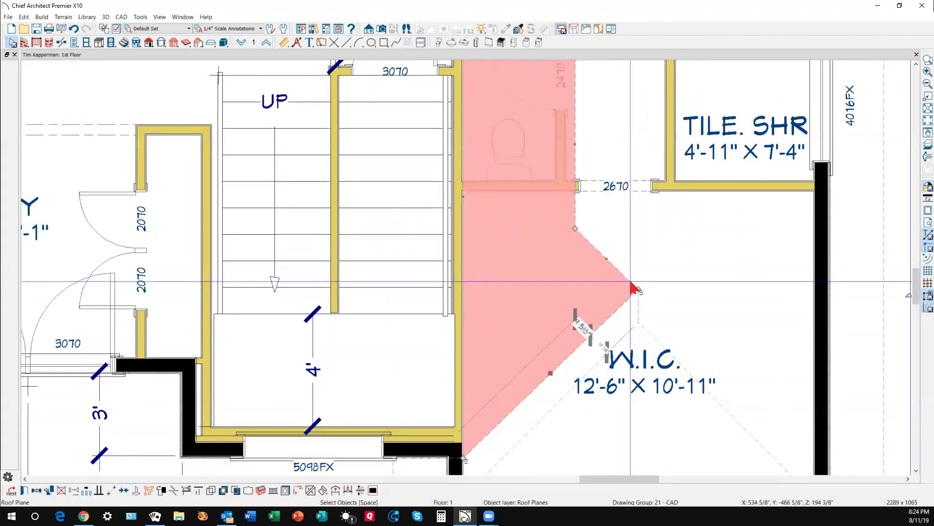
{"action": "left_click_drag", "start_coordinate": [638, 291], "coordinate": [576, 229]}
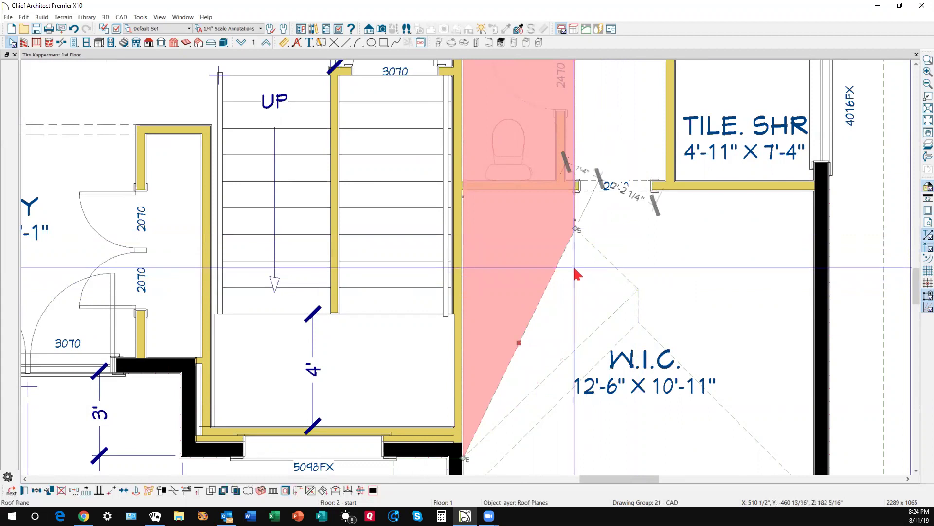
- Reshape the roof plane over the tile shower by moving its ridge-end corner toward the peak of the front hip over the W.I.C
{"action": "scroll", "coordinate": [612, 321], "scroll_direction": "down", "scroll_amount": 1}
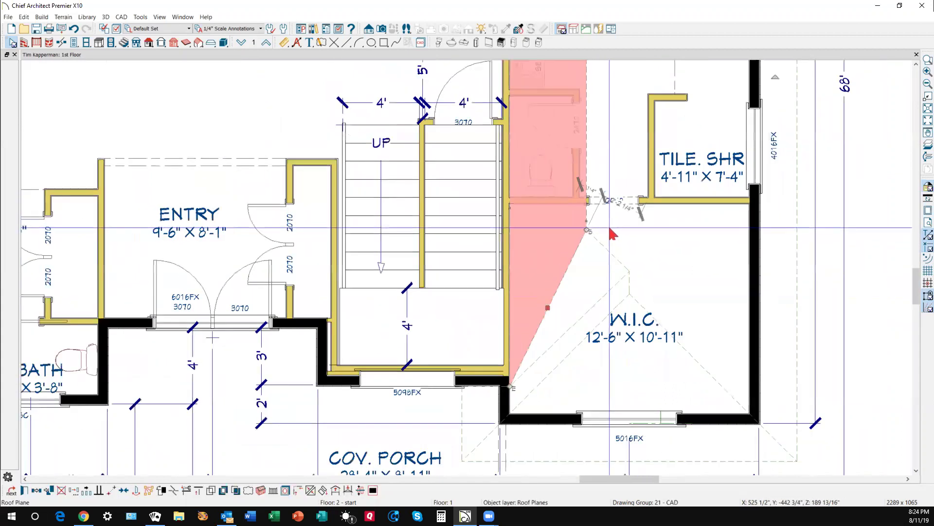
{"action": "left_click", "coordinate": [608, 252]}
{"action": "left_click_drag", "start_coordinate": [597, 247], "coordinate": [625, 318]}
{"action": "scroll", "coordinate": [632, 269], "scroll_direction": "up", "scroll_amount": 3}
{"action": "scroll", "coordinate": [626, 318], "scroll_direction": "down", "scroll_amount": 5}
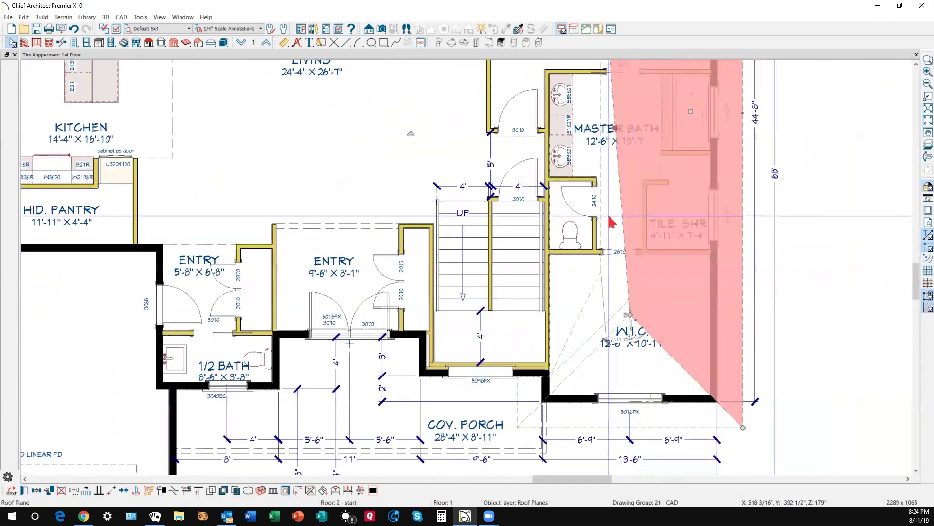
- Join the slanted inner edge of the tile shower's roof plane to the ridge edge of the roof plane beside the stairs
{"action": "key", "text": "Escape"}
{"action": "right_click", "coordinate": [625, 213]}
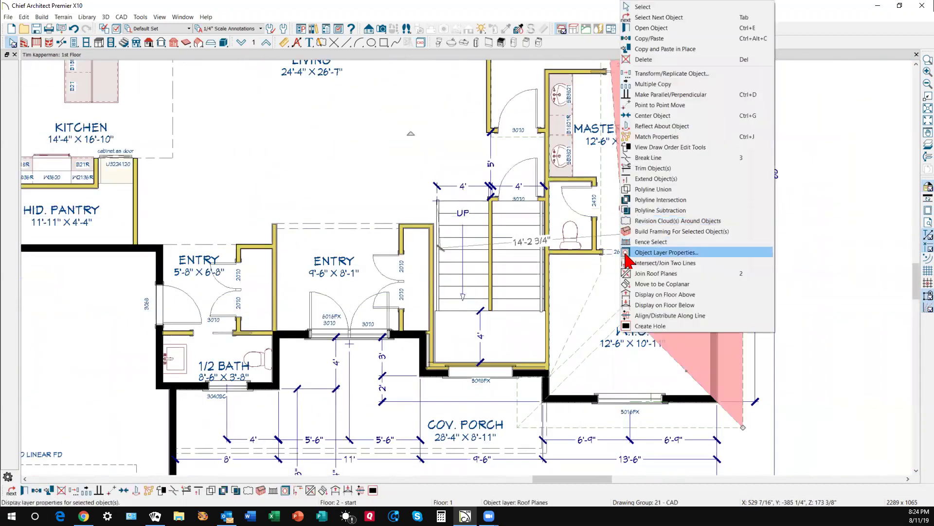
{"action": "left_click", "coordinate": [633, 273]}
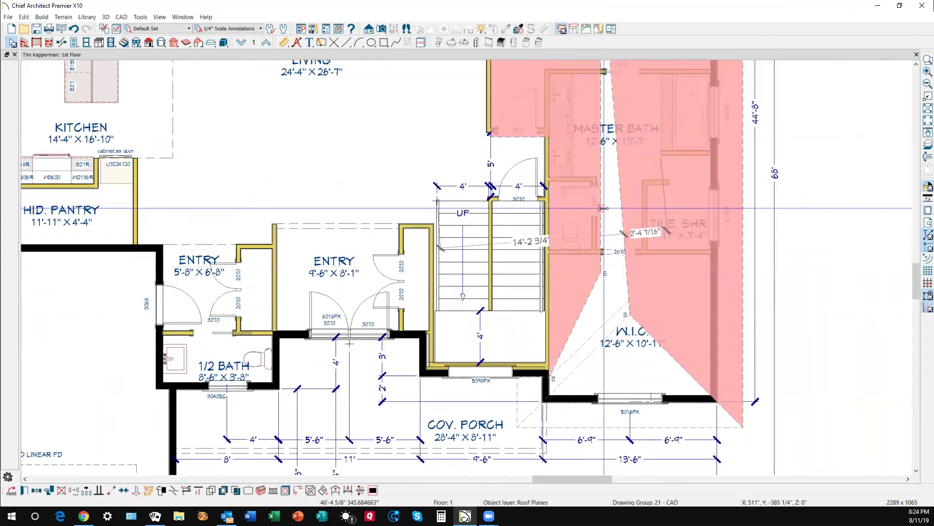
{"action": "left_click", "coordinate": [602, 209]}
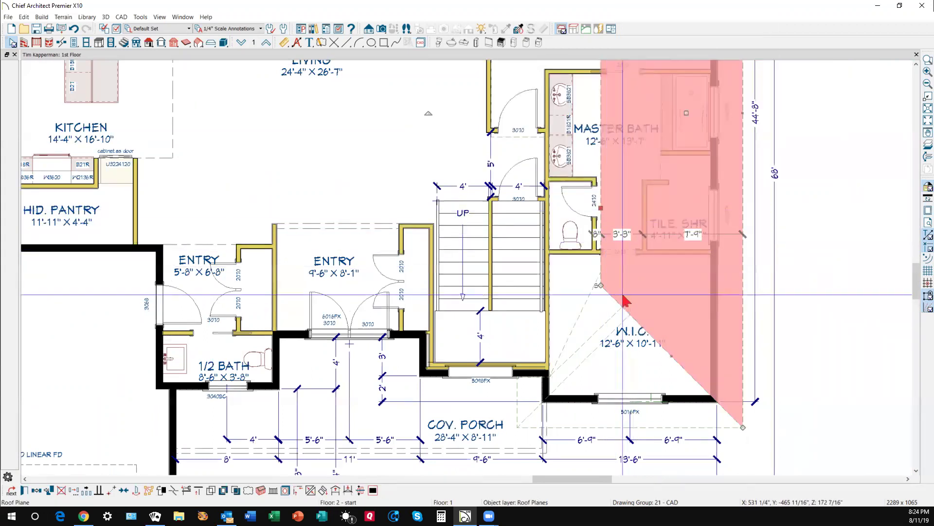
{"action": "key", "text": "Escape"}
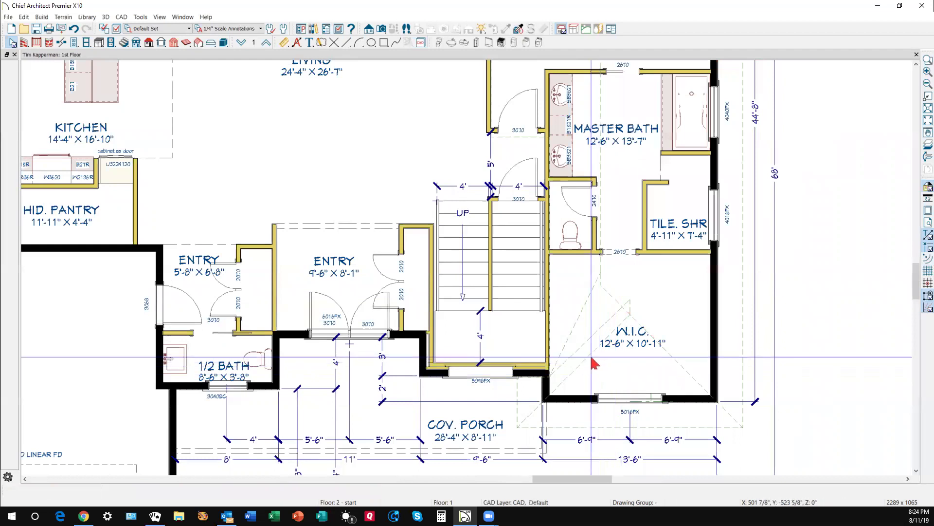
- Try to join the narrow diagonal roof plane over the W.I.C. to the slanted edge of the roof plane beside the stairs
{"action": "scroll", "coordinate": [602, 356], "scroll_direction": "up", "scroll_amount": 2}
{"action": "left_click", "coordinate": [592, 329]}
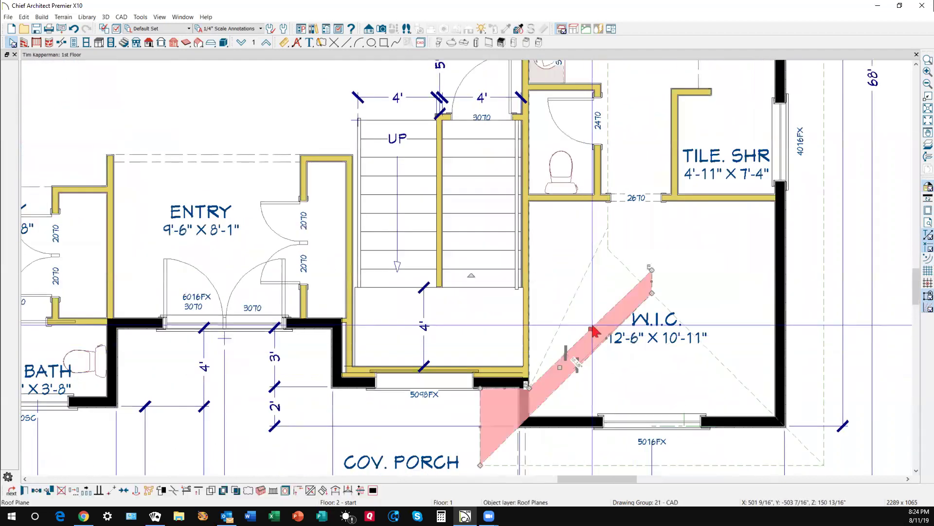
{"action": "left_click", "coordinate": [310, 491]}
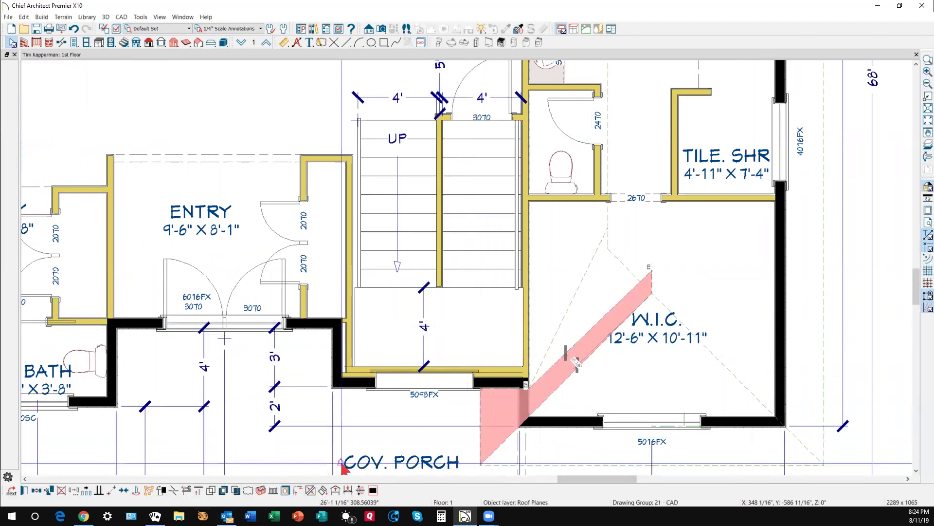
{"action": "left_click", "coordinate": [569, 304]}
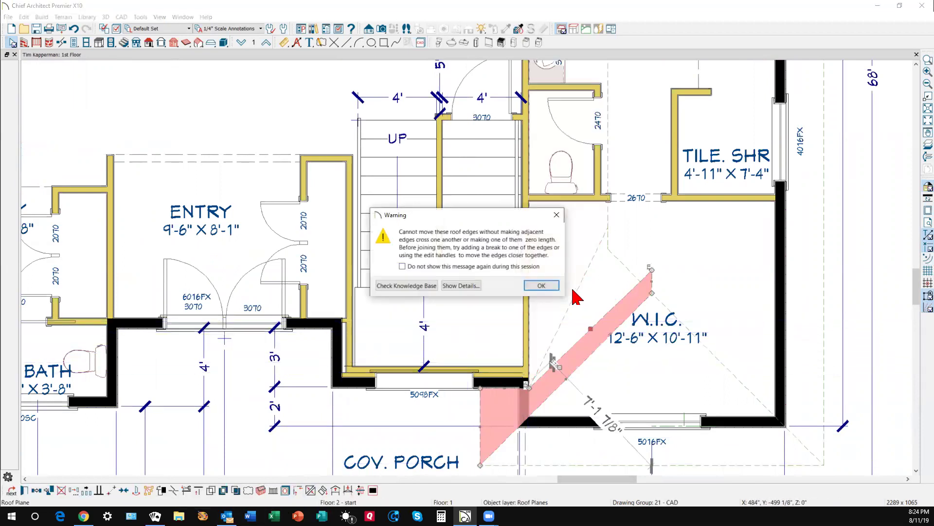
{"action": "left_click", "coordinate": [535, 286]}
{"action": "scroll", "coordinate": [588, 286], "scroll_direction": "up", "scroll_amount": 2}
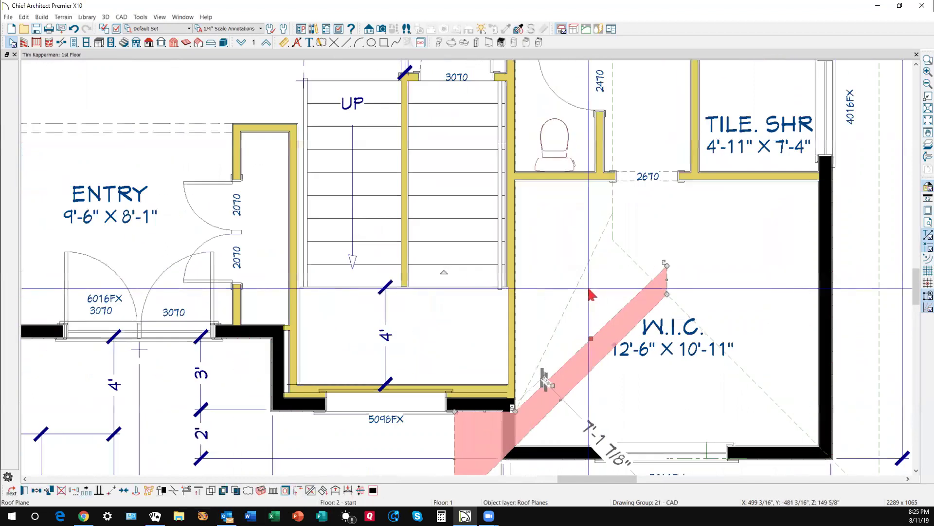
{"action": "scroll", "coordinate": [589, 289], "scroll_direction": "down", "scroll_amount": 2}
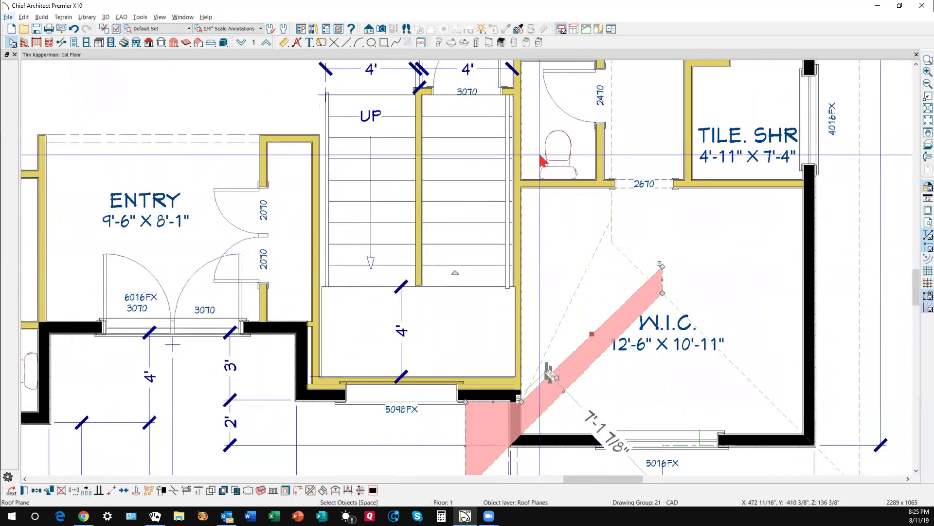
- Create a perspective full overview of the house and tile it vertically beside the first-floor plan
{"action": "left_click", "coordinate": [382, 29]}
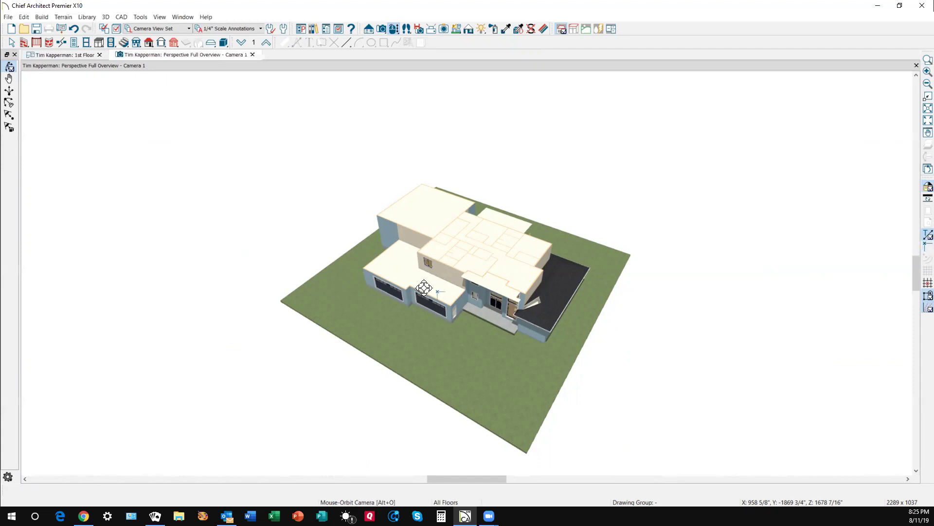
{"action": "left_click", "coordinate": [181, 17]}
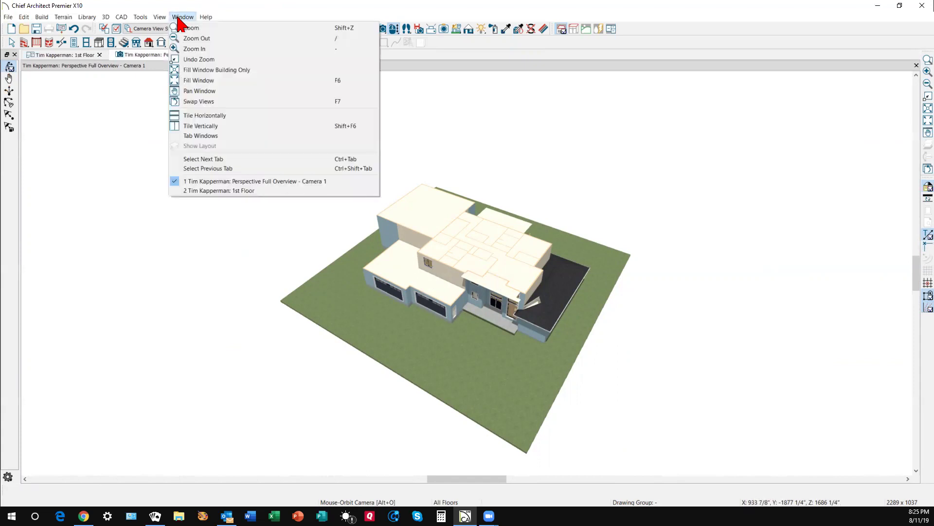
{"action": "left_click", "coordinate": [232, 119]}
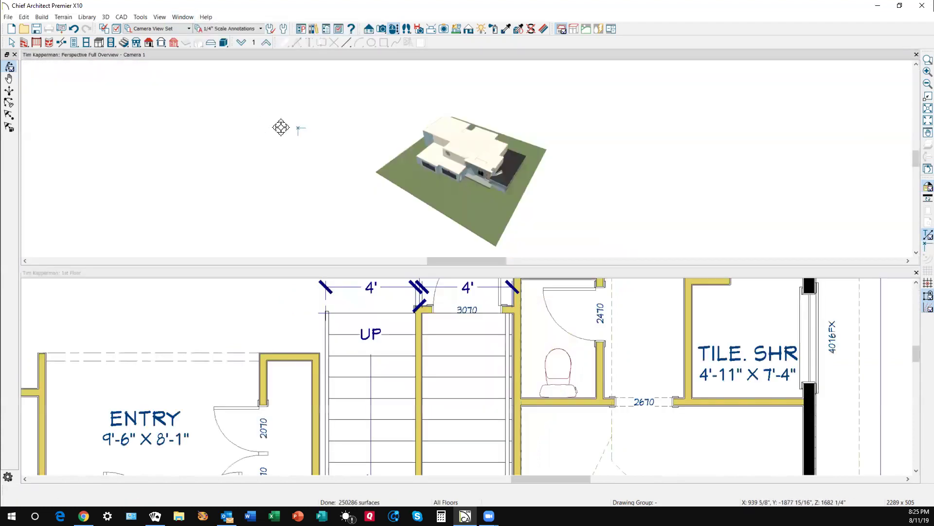
{"action": "left_click", "coordinate": [184, 17]}
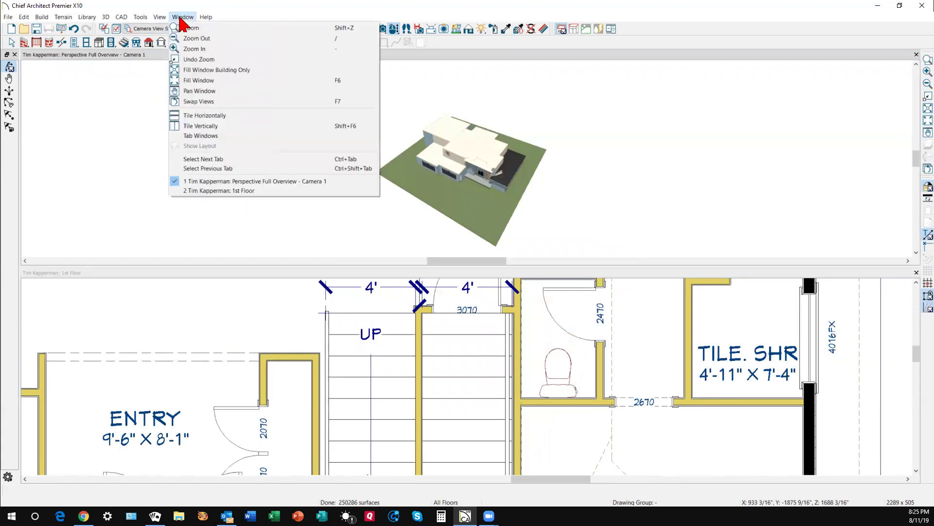
{"action": "left_click", "coordinate": [214, 127]}
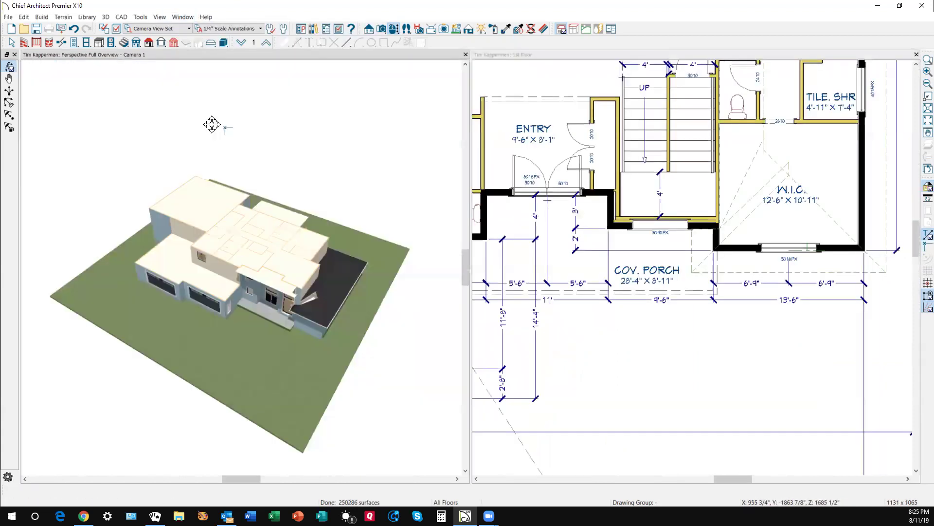
- Examine the gap between the roof planes above the walk-in closet in the 3D overview
{"action": "scroll", "coordinate": [307, 308], "scroll_direction": "up", "scroll_amount": 6}
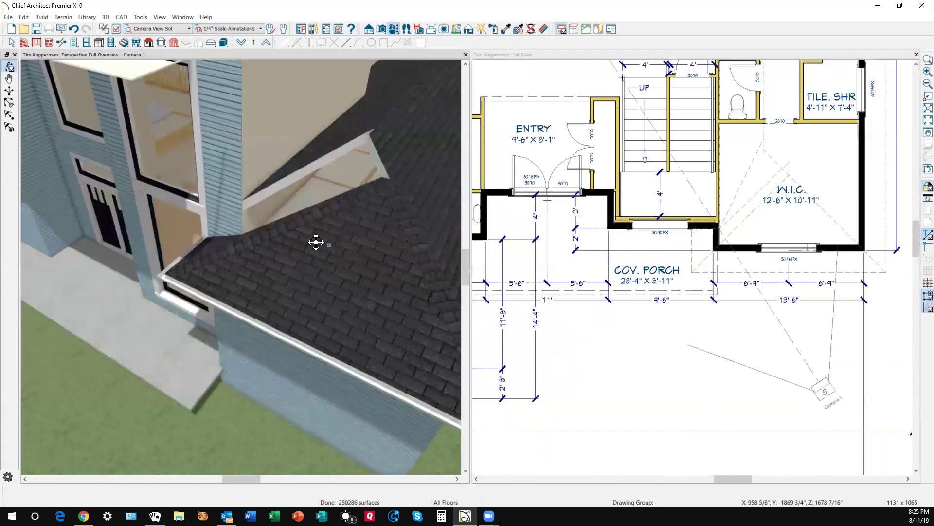
{"action": "scroll", "coordinate": [316, 243], "scroll_direction": "down", "scroll_amount": 3}
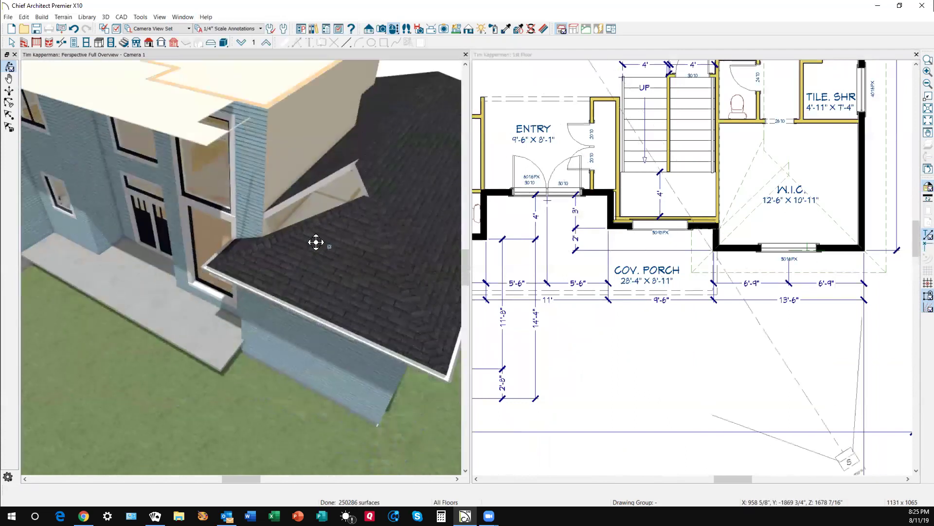
{"action": "right_click", "coordinate": [335, 220]}
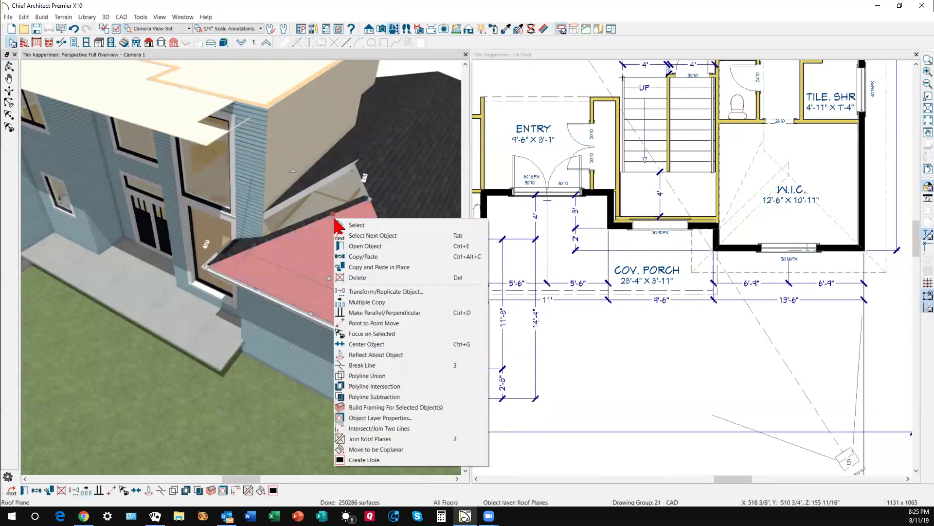
- Inspect the narrow diagonal roof plane over the W.I.C. in the first-floor plan against the gap in the 3D overview
{"action": "left_click", "coordinate": [686, 292]}
{"action": "scroll", "coordinate": [781, 179], "scroll_direction": "up", "scroll_amount": 5}
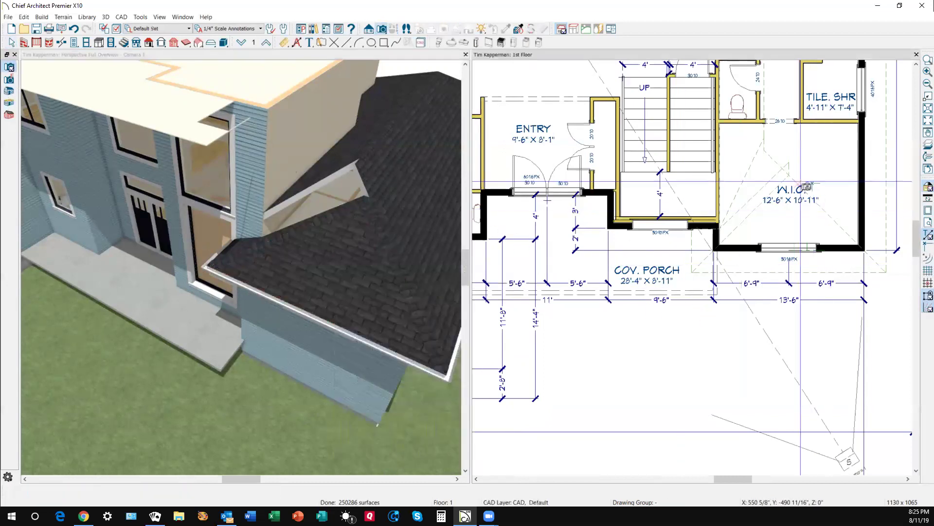
{"action": "key", "text": "space"}
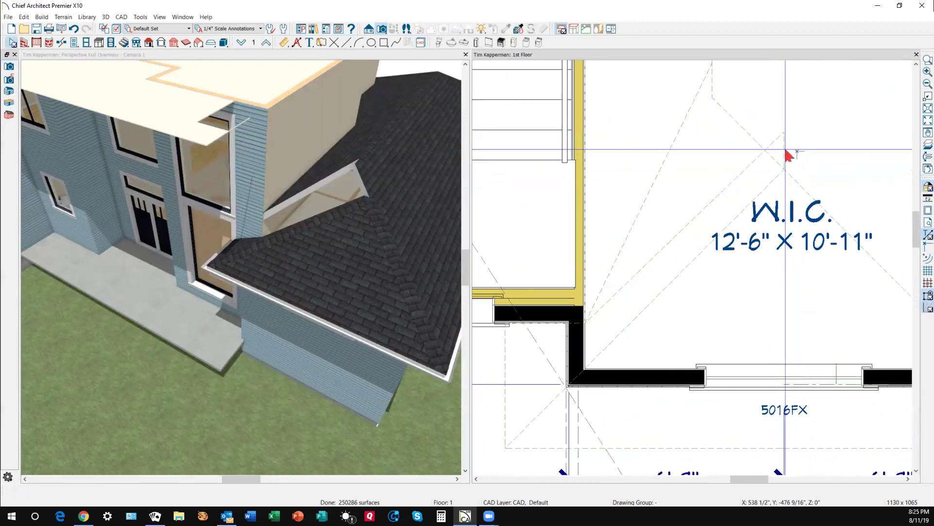
{"action": "left_click", "coordinate": [728, 193]}
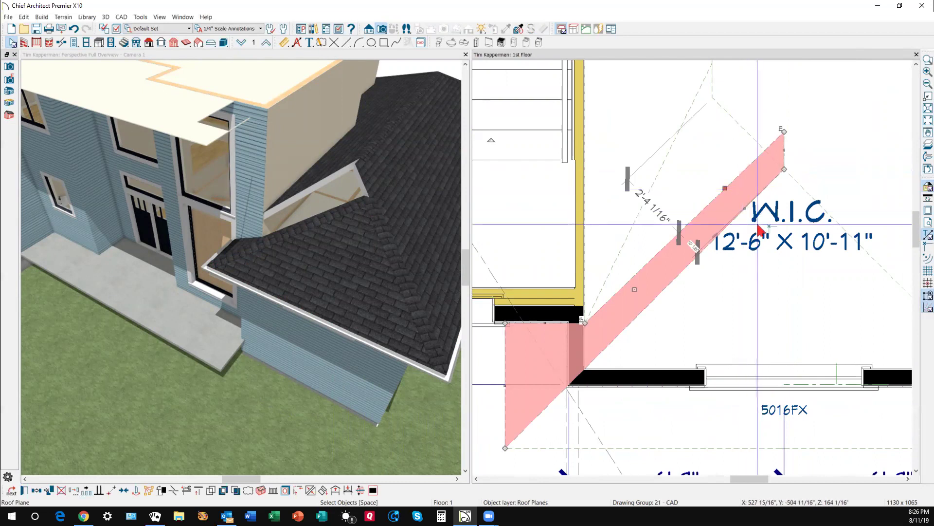
{"action": "scroll", "coordinate": [585, 229], "scroll_direction": "down", "scroll_amount": 2}
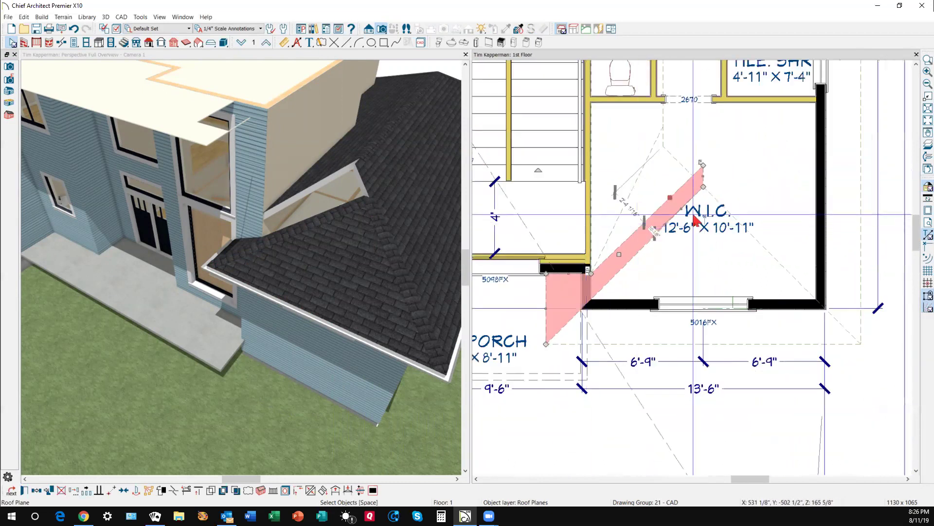
{"action": "left_click", "coordinate": [696, 240]}
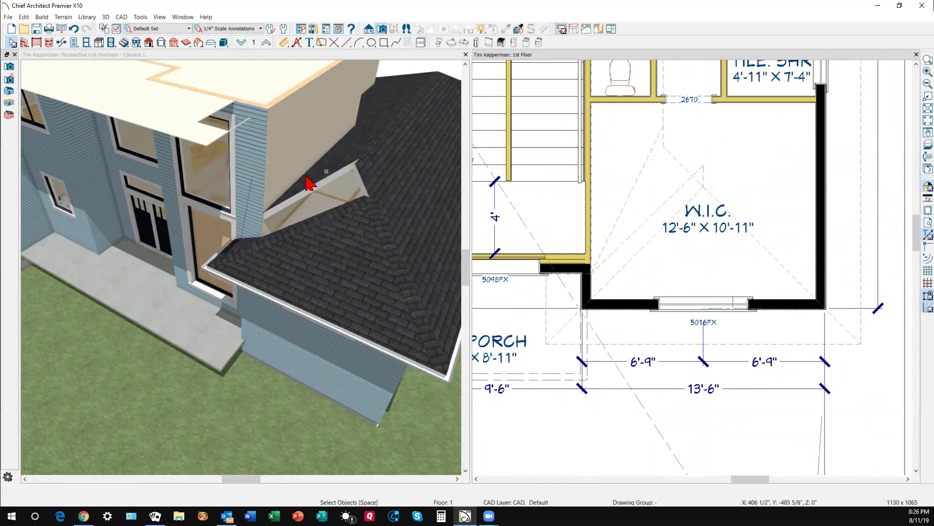
- Pull the stair-side edge of the roof plane over the master bath about 6" away from the stair wall
{"action": "left_click", "coordinate": [621, 212]}
{"action": "scroll", "coordinate": [584, 273], "scroll_direction": "down", "scroll_amount": 3}
{"action": "scroll", "coordinate": [584, 167], "scroll_direction": "up", "scroll_amount": 4}
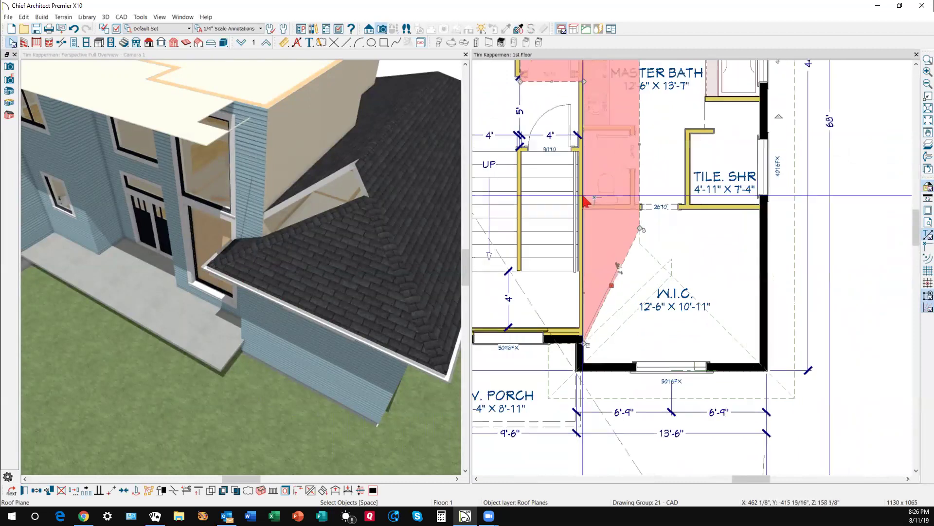
{"action": "left_click_drag", "start_coordinate": [588, 304], "coordinate": [586, 311]}
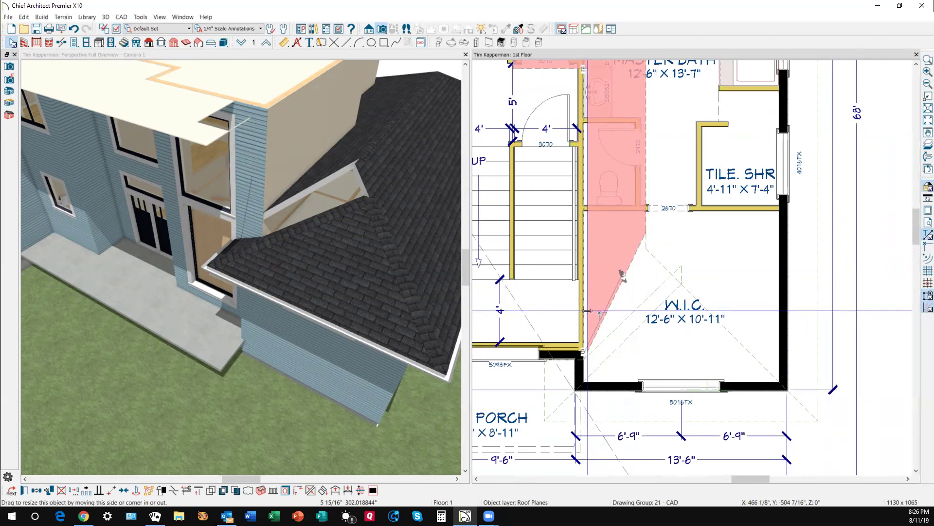
{"action": "left_click_drag", "start_coordinate": [587, 310], "coordinate": [587, 310]}
- Check the wall types of the beige second-floor side wall above the roof and the siding-clad front wall adjoining it
{"action": "left_click", "coordinate": [277, 162]}
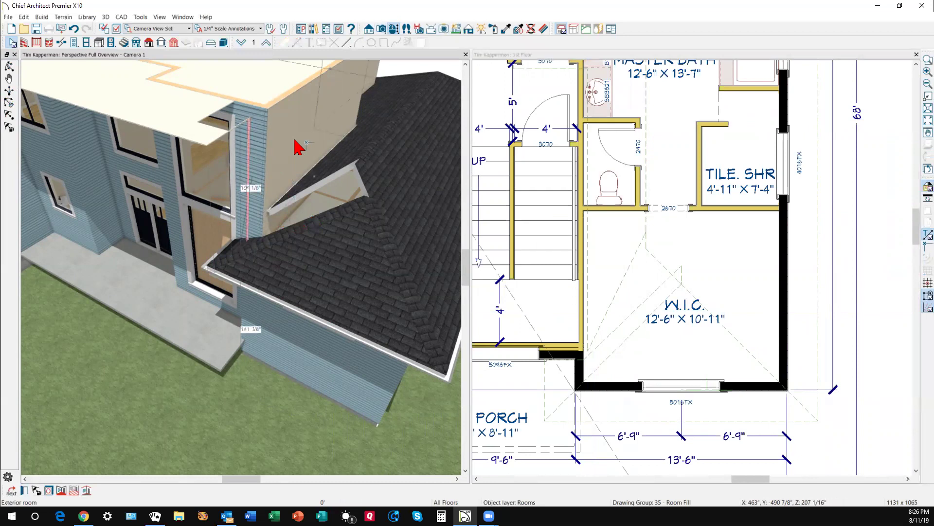
{"action": "left_click", "coordinate": [313, 117]}
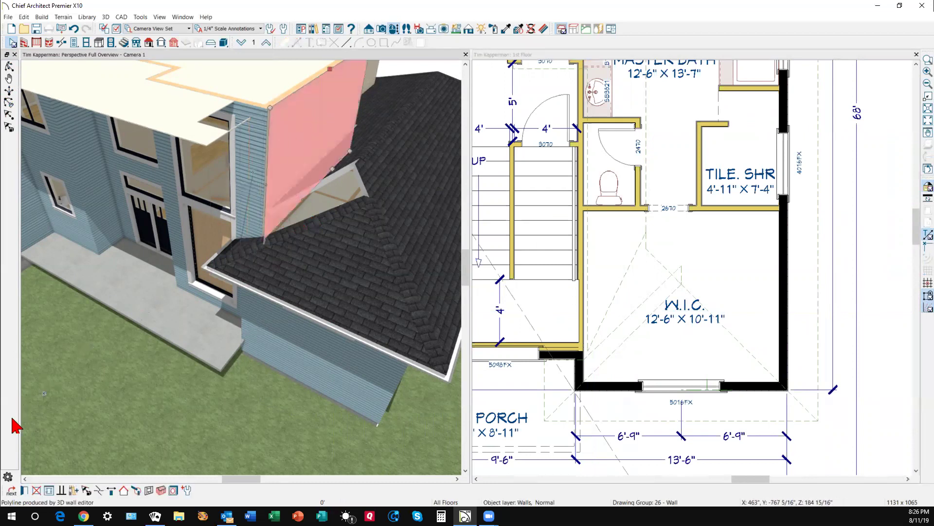
{"action": "key", "text": "ctrl+e"}
{"action": "left_click_drag", "start_coordinate": [600, 242], "coordinate": [555, 211]}
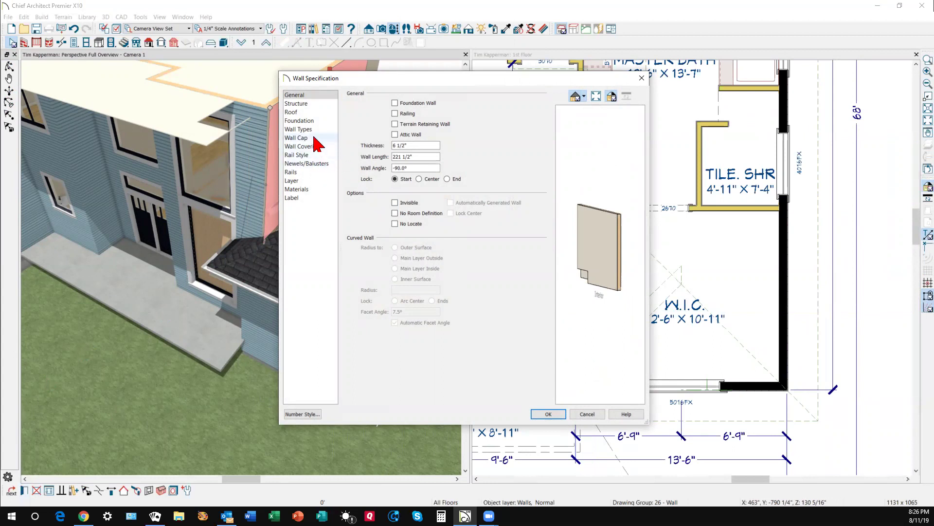
{"action": "left_click", "coordinate": [298, 129]}
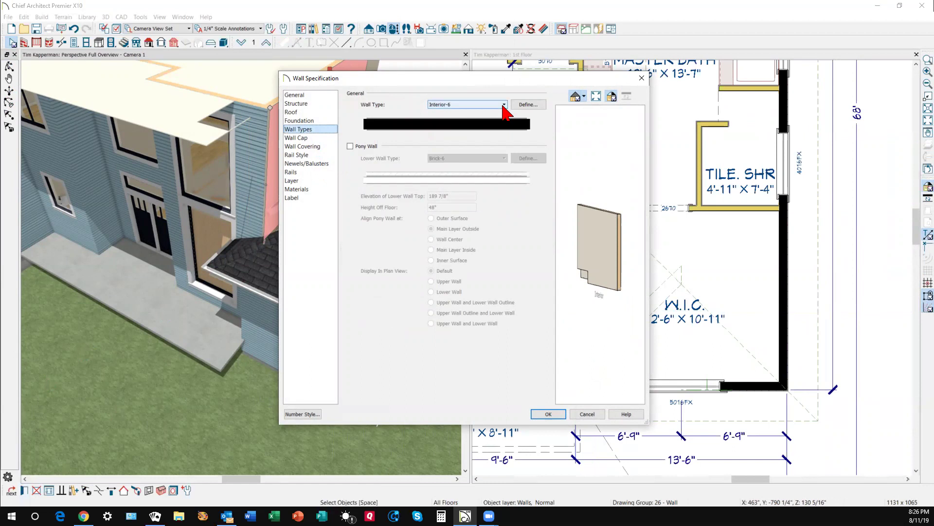
{"action": "left_click", "coordinate": [597, 413]}
{"action": "left_click", "coordinate": [245, 174]}
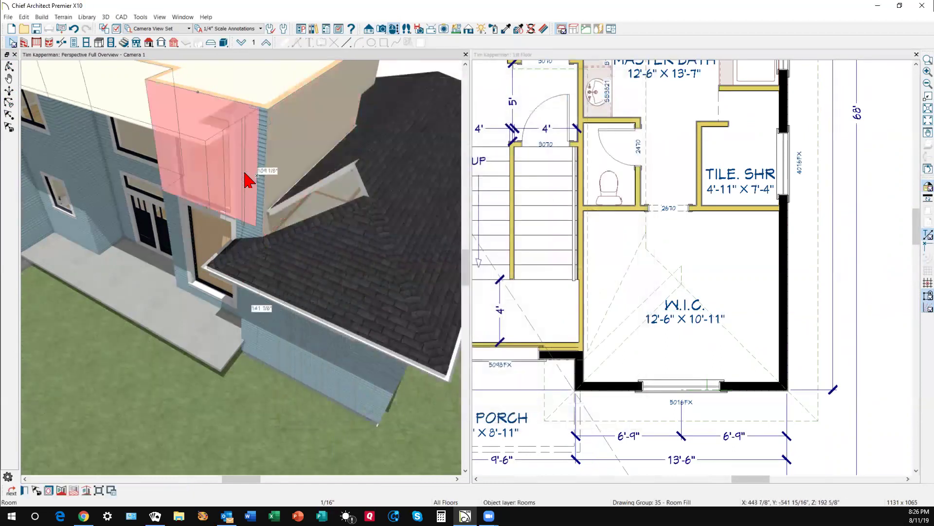
{"action": "left_click", "coordinate": [12, 491]}
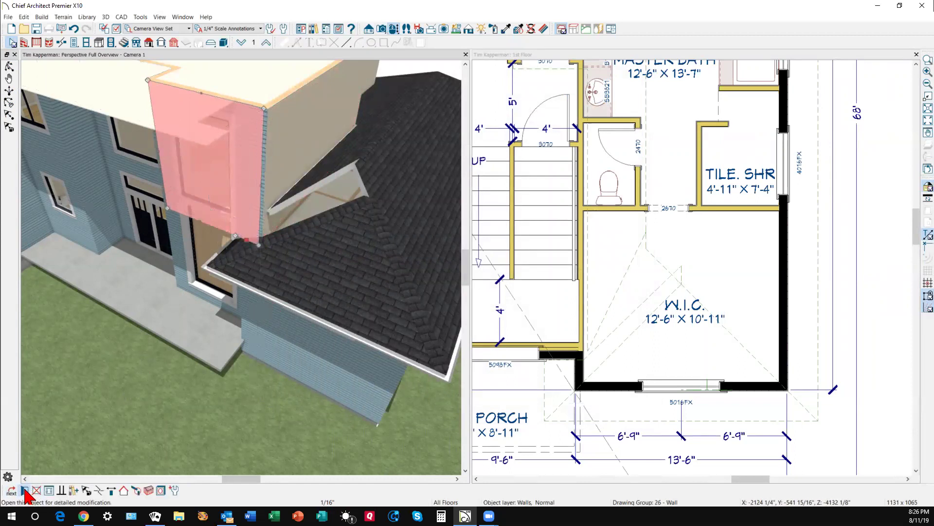
{"action": "double_click", "coordinate": [178, 276]}
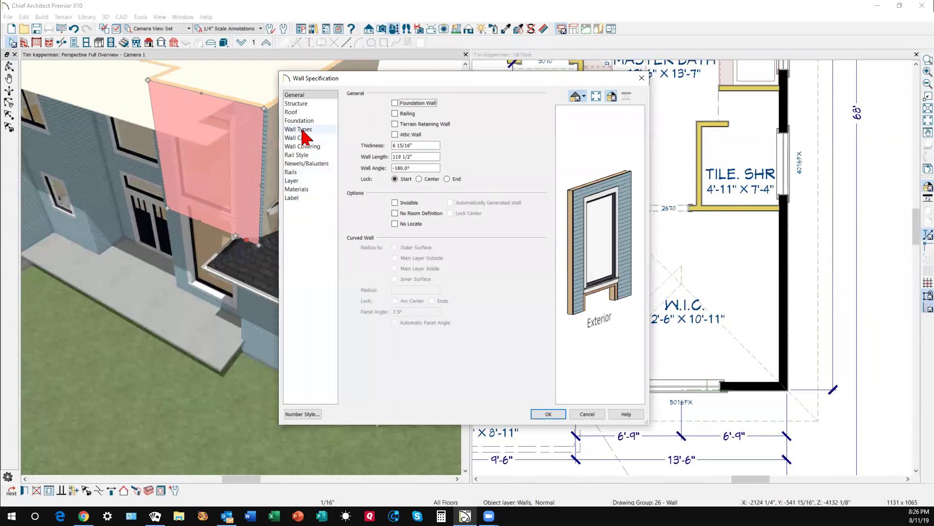
{"action": "left_click", "coordinate": [592, 417]}
- Change the wall type of the beige second-floor side wall above the roof gap to Siding-6
{"action": "left_click", "coordinate": [308, 143]}
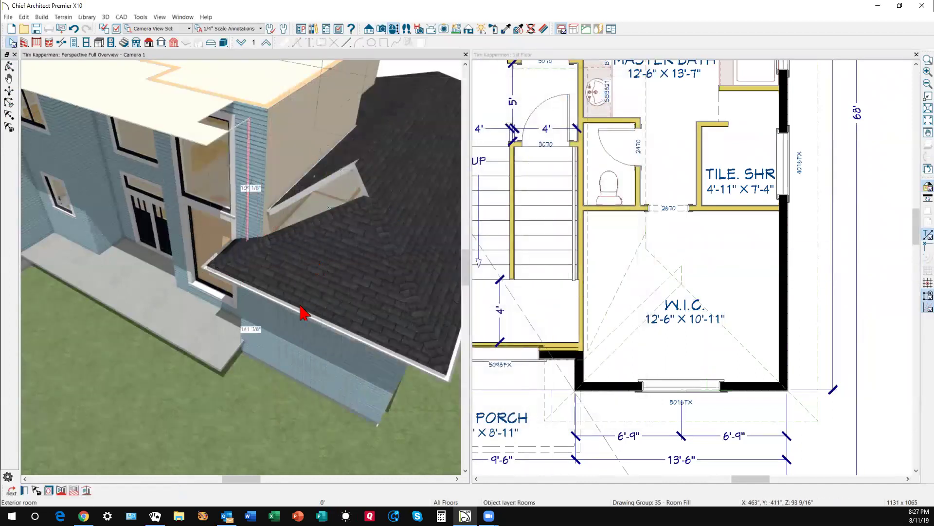
{"action": "left_click", "coordinate": [238, 184]}
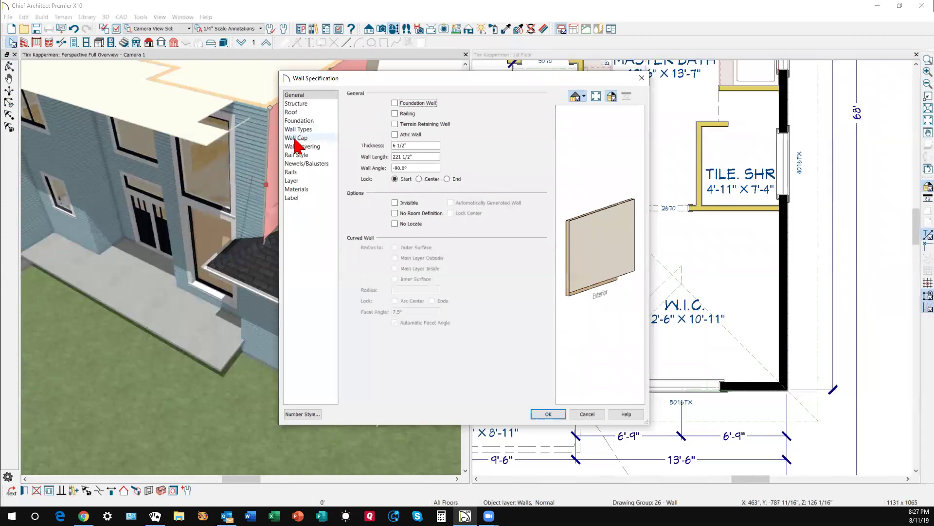
{"action": "left_click", "coordinate": [297, 130]}
{"action": "left_click", "coordinate": [476, 105]}
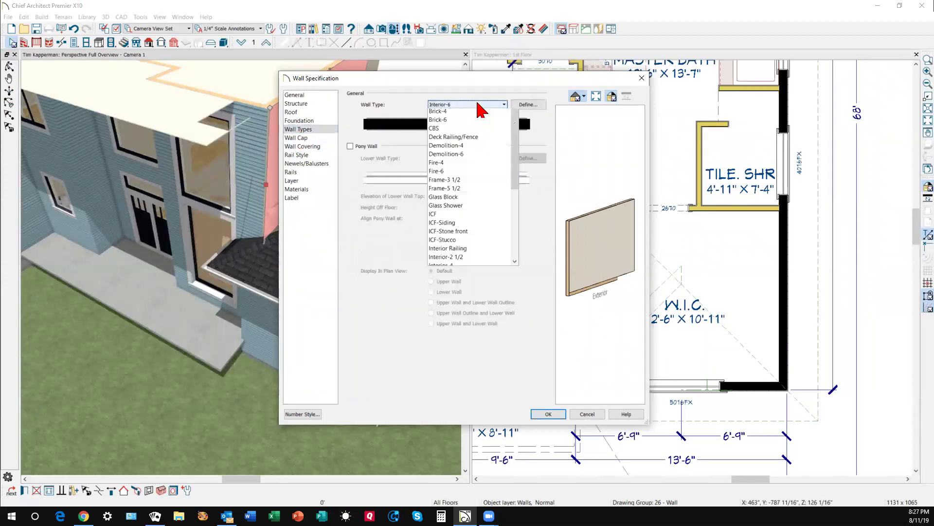
{"action": "scroll", "coordinate": [487, 248], "scroll_direction": "down", "scroll_amount": 3}
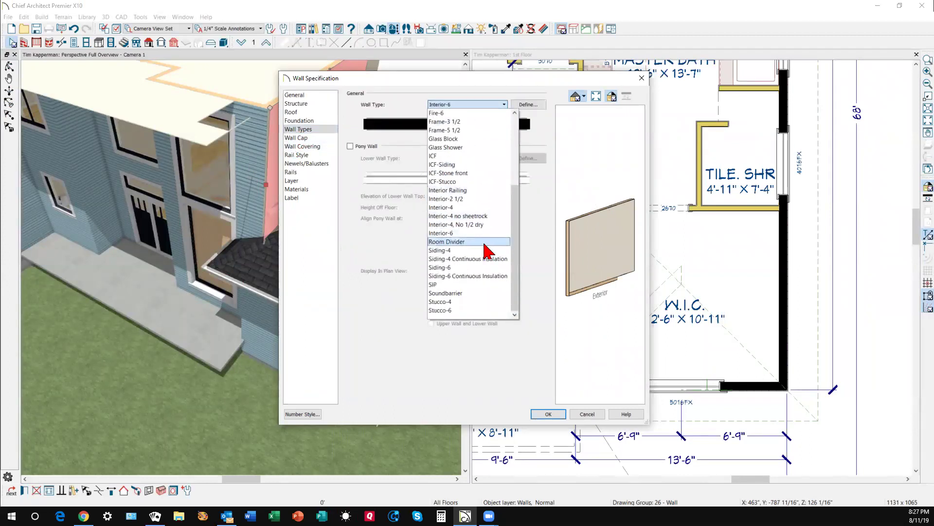
{"action": "left_click", "coordinate": [473, 267]}
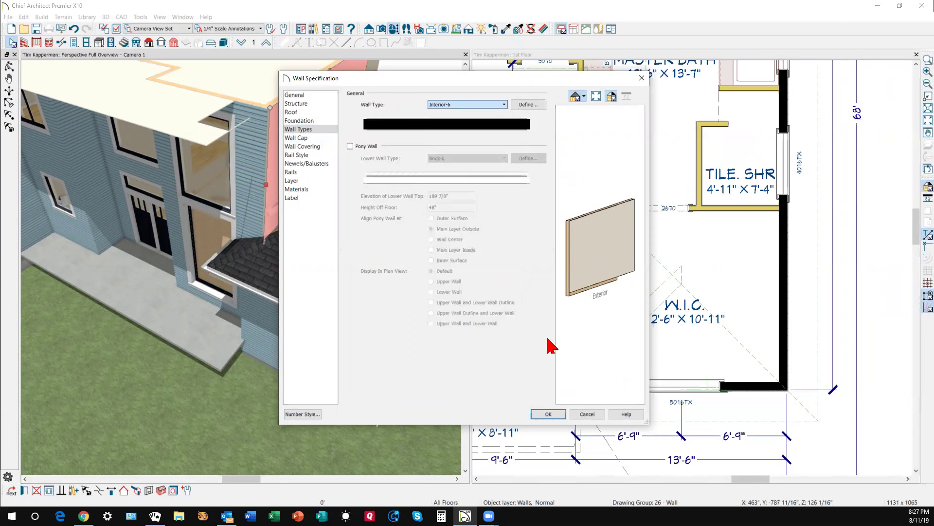
{"action": "left_click", "coordinate": [555, 414]}
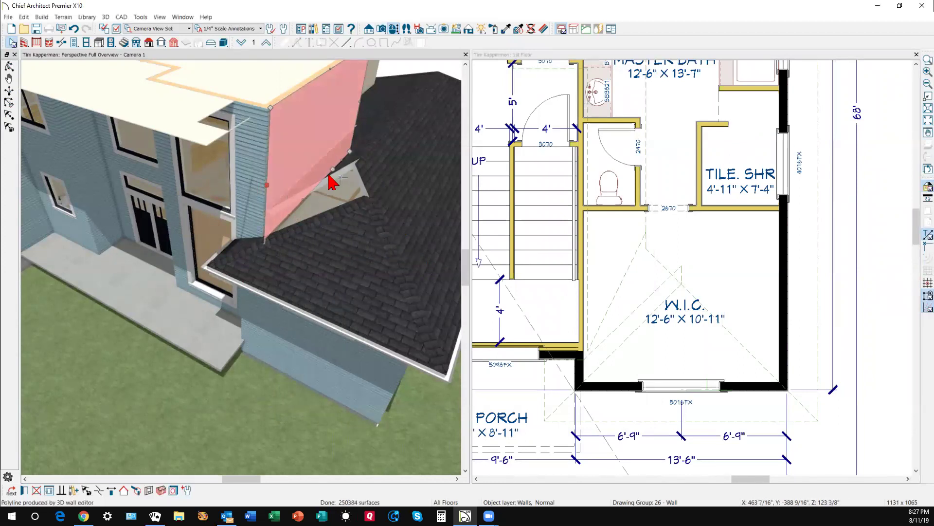
{"action": "key", "text": "Escape"}
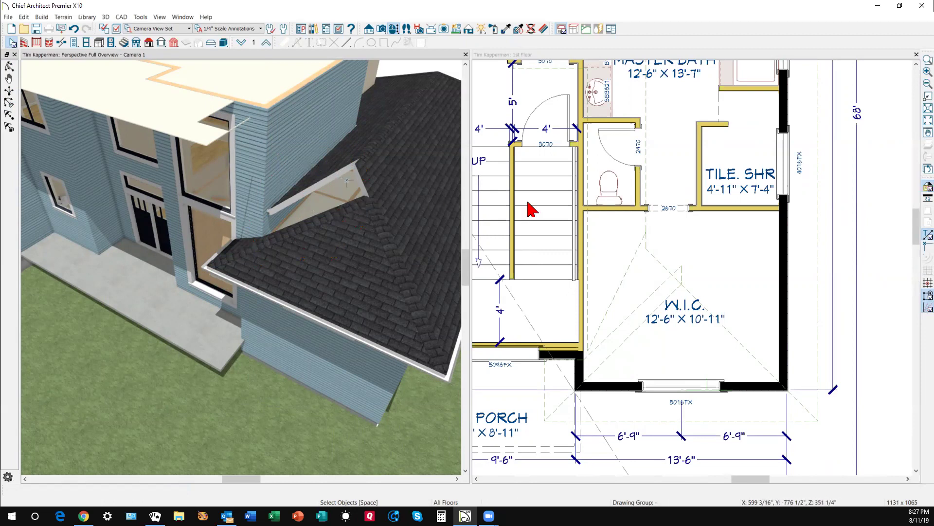
- Inspect the extent of the roof plane over the master bedroom, master bath and W.I.C. in the first-floor plan
{"action": "scroll", "coordinate": [618, 202], "scroll_direction": "down", "scroll_amount": 3}
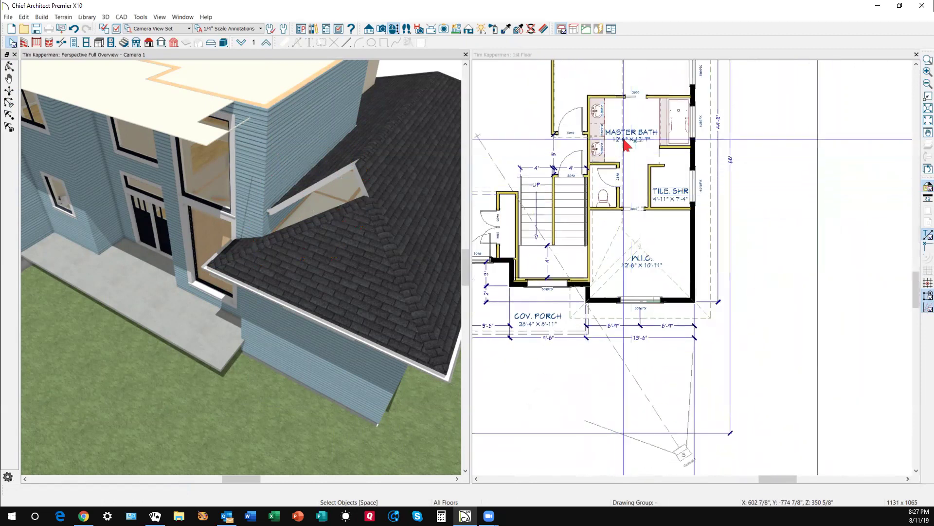
{"action": "scroll", "coordinate": [623, 201], "scroll_direction": "down", "scroll_amount": 4}
{"action": "scroll", "coordinate": [626, 188], "scroll_direction": "up", "scroll_amount": 5}
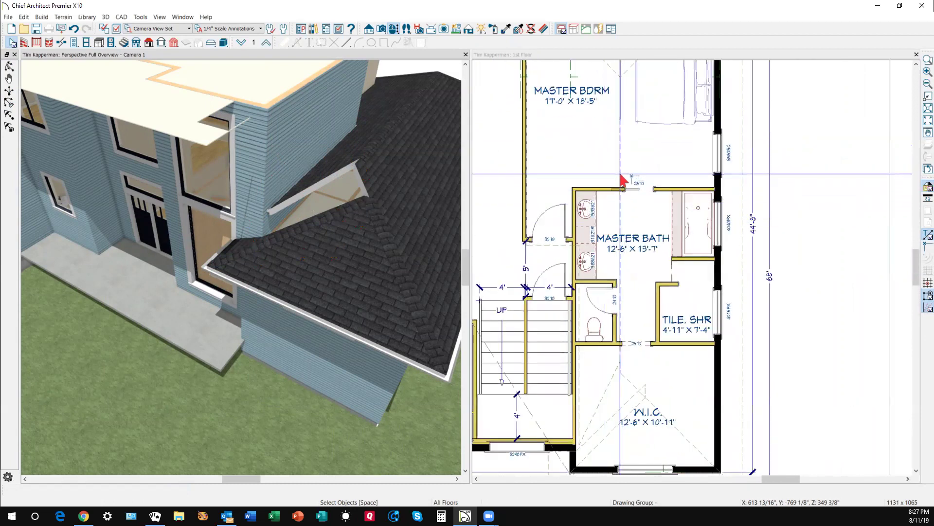
{"action": "left_click", "coordinate": [623, 189]}
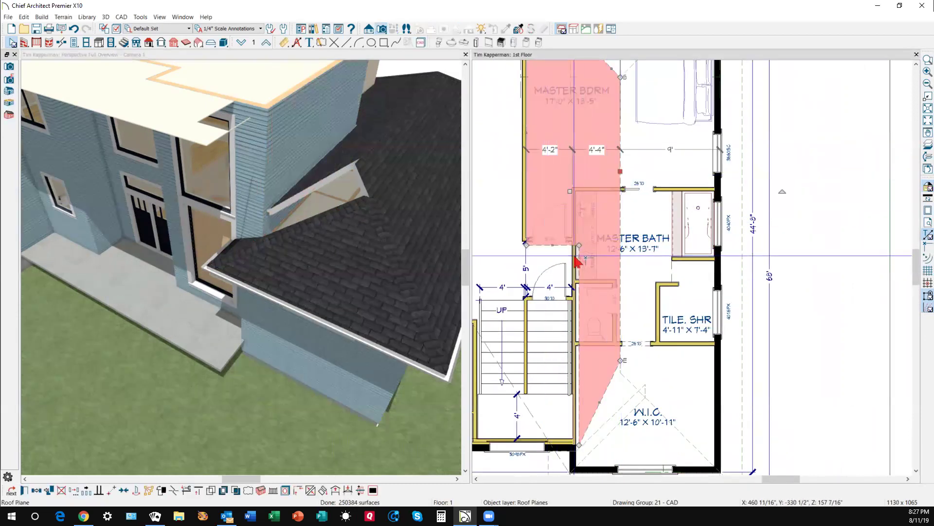
{"action": "key", "text": "Escape"}
- Examine the second-floor walls above the master suite roof from the side of the house in the 3D overview
{"action": "scroll", "coordinate": [370, 210], "scroll_direction": "down", "scroll_amount": 3}
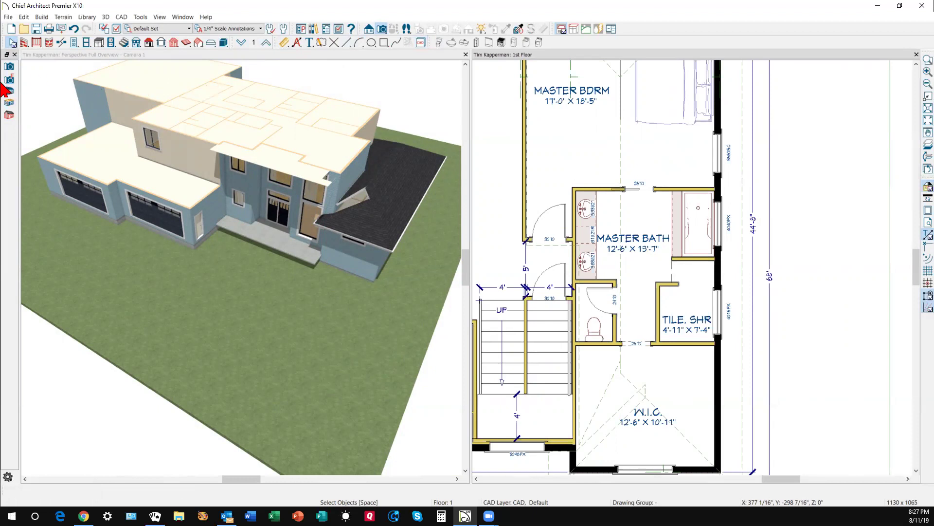
{"action": "left_click", "coordinate": [410, 91]}
{"action": "left_click", "coordinate": [10, 66]}
{"action": "left_click_drag", "start_coordinate": [351, 208], "coordinate": [230, 207]}
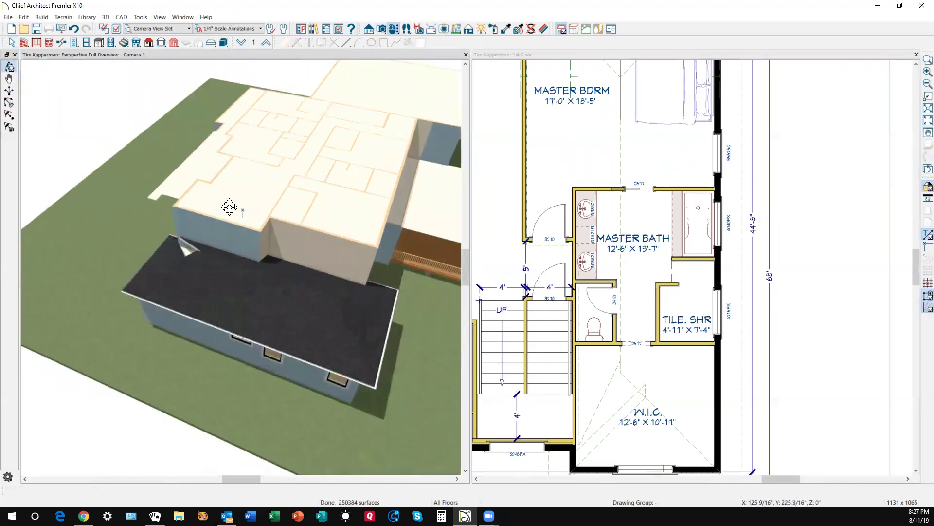
{"action": "scroll", "coordinate": [219, 203], "scroll_direction": "up", "scroll_amount": 5}
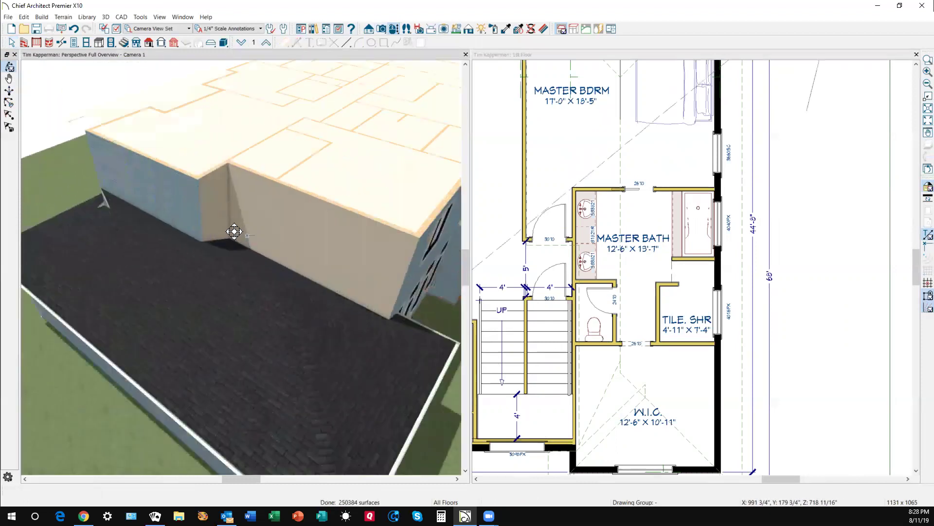
{"action": "scroll", "coordinate": [234, 231], "scroll_direction": "up", "scroll_amount": 5}
{"action": "scroll", "coordinate": [234, 231], "scroll_direction": "down", "scroll_amount": 4}
{"action": "key", "text": "Escape"}
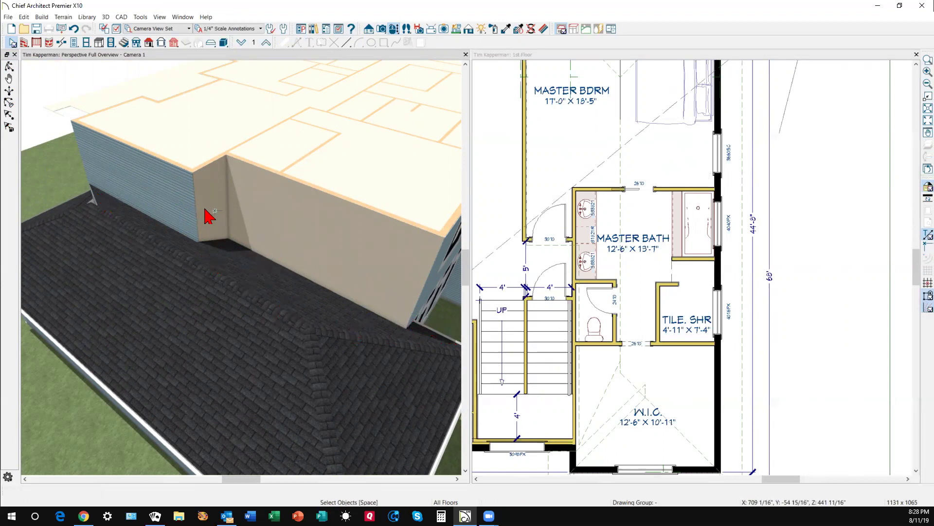
- Change the wall type of the remaining beige second-floor walls, the short jog by the closet and the stairwell side wall, to Siding-6
{"action": "left_click", "coordinate": [218, 222]}
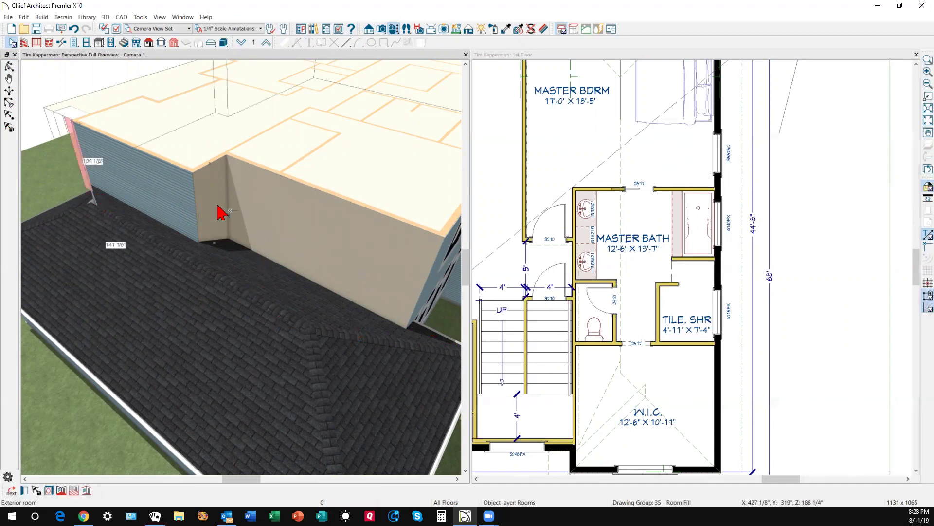
{"action": "left_click", "coordinate": [223, 212]}
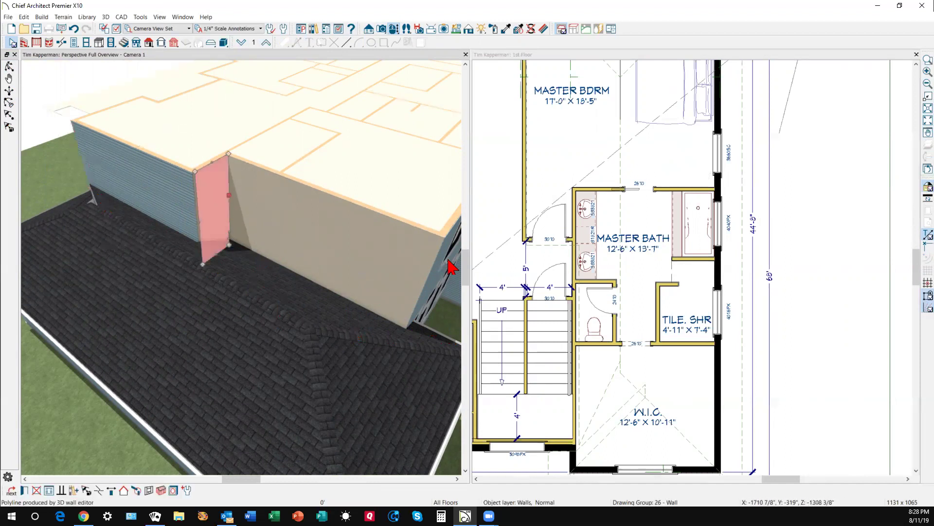
{"action": "scroll", "coordinate": [546, 267], "scroll_direction": "down", "scroll_amount": 2}
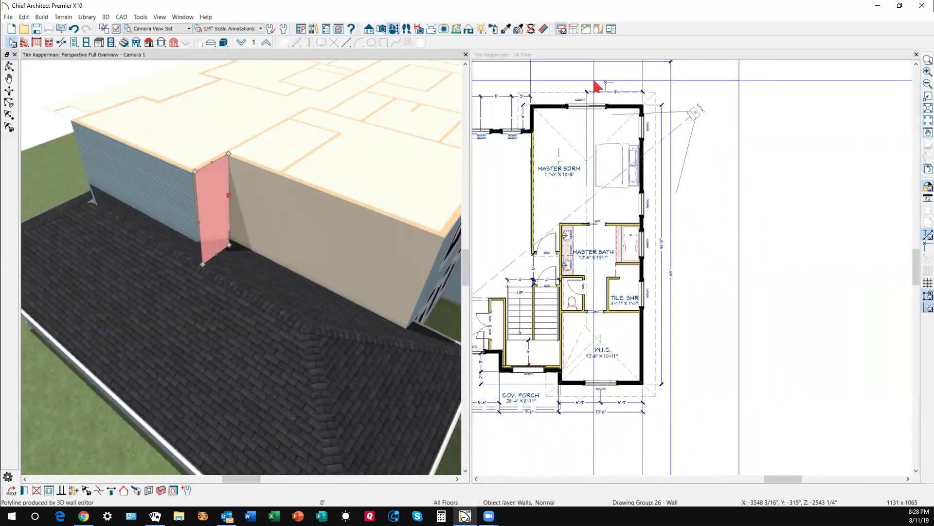
{"action": "left_click", "coordinate": [764, 98]}
{"action": "left_click", "coordinate": [267, 43]}
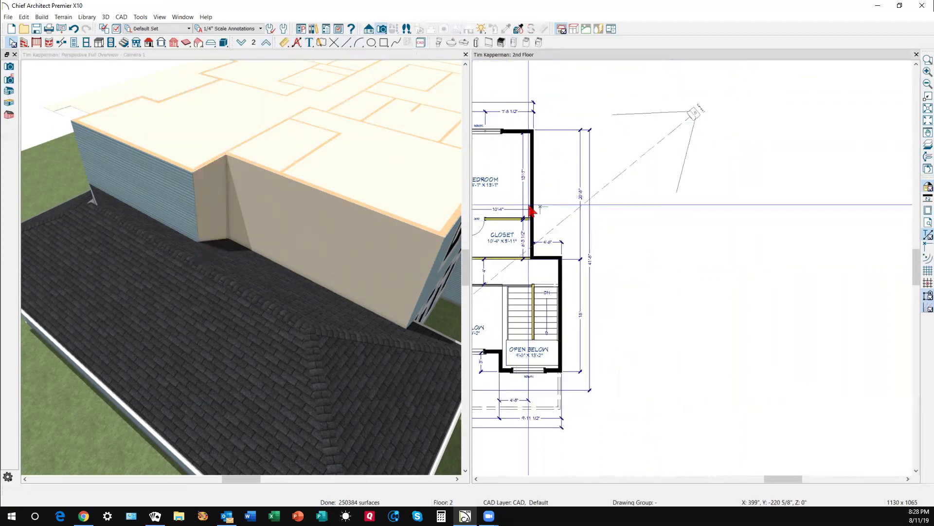
{"action": "left_click", "coordinate": [552, 260]}
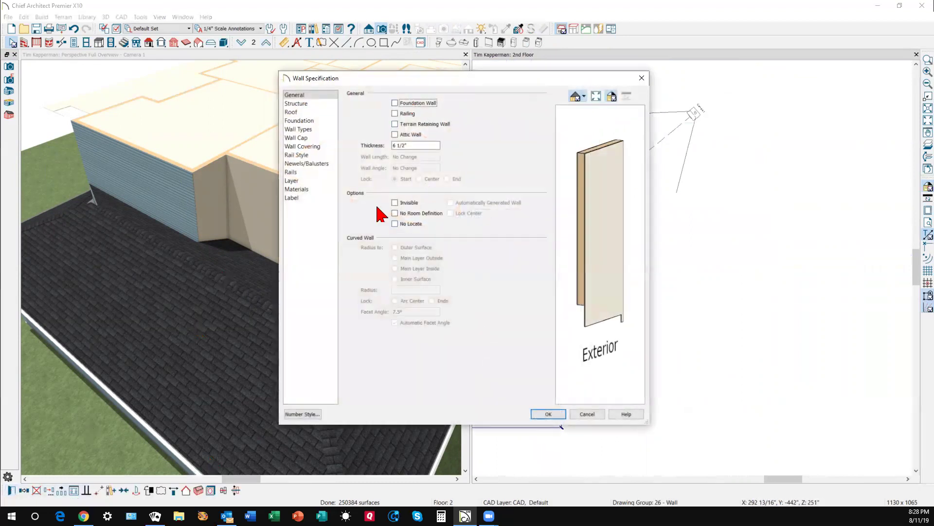
{"action": "left_click", "coordinate": [311, 129]}
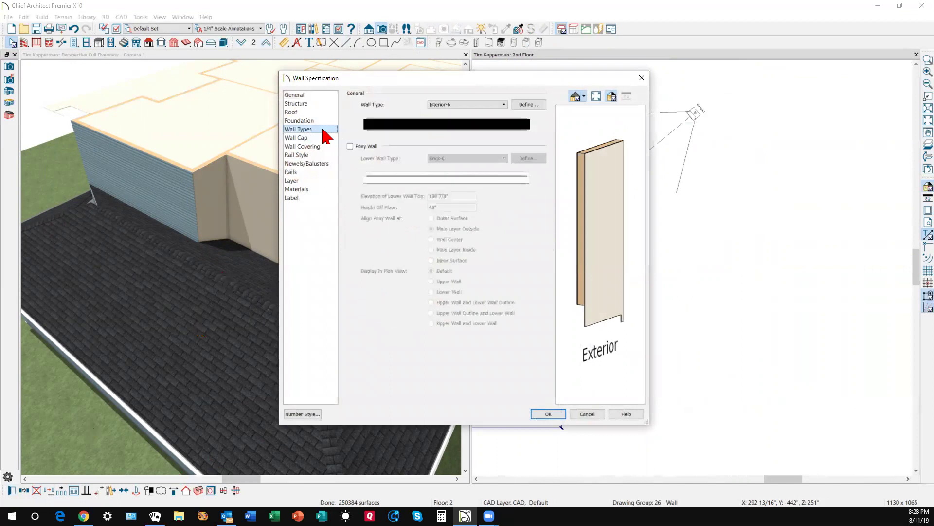
{"action": "left_click", "coordinate": [484, 105]}
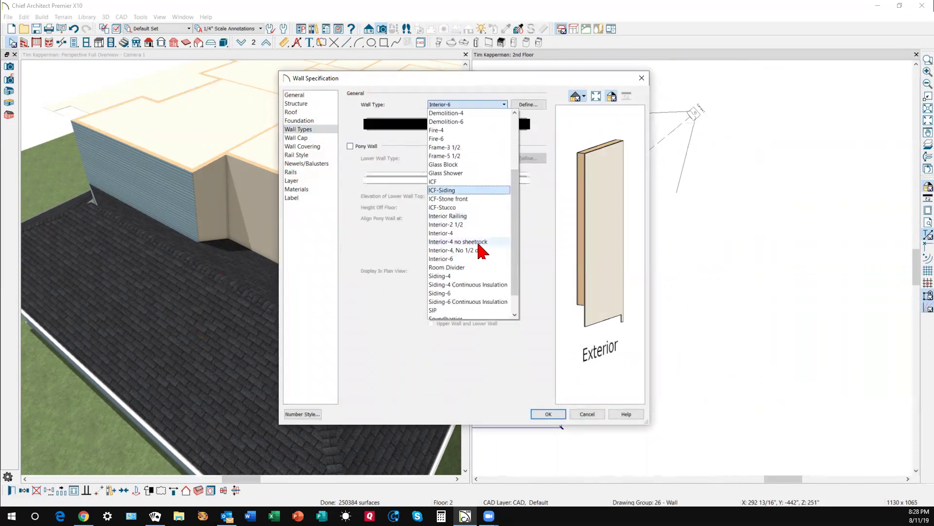
{"action": "scroll", "coordinate": [482, 250], "scroll_direction": "down", "scroll_amount": 1}
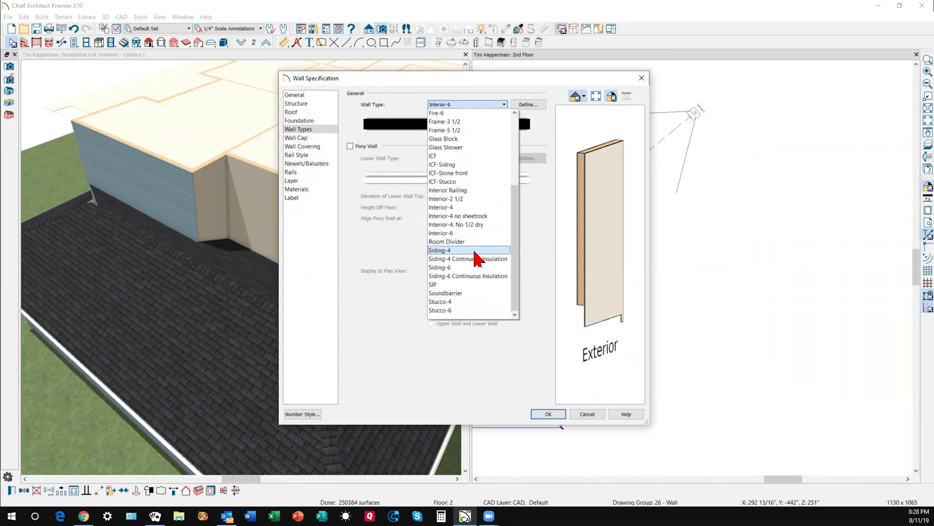
{"action": "left_click", "coordinate": [477, 269]}
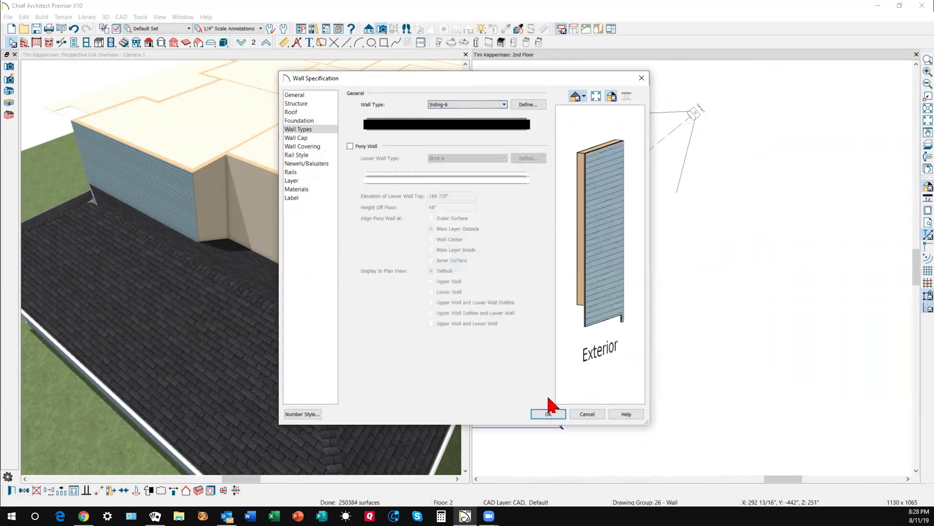
{"action": "left_click", "coordinate": [548, 414]}
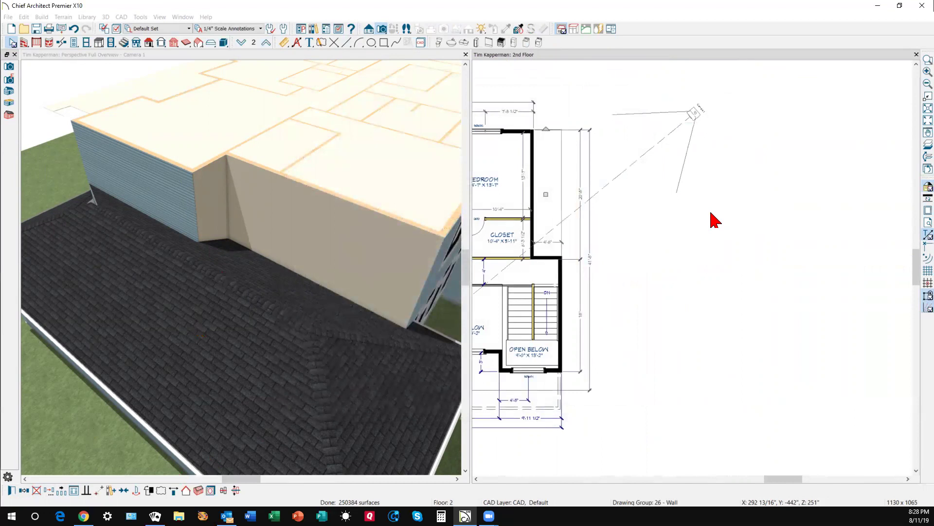
{"action": "left_click", "coordinate": [699, 223]}
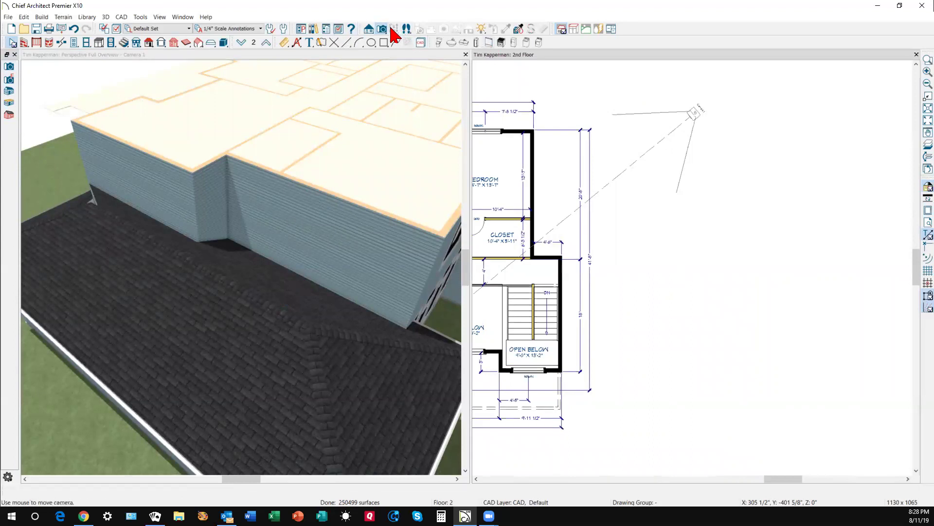
- Inspect the siding and roof opening from several sides in 3D, and display the second-floor reference over the first-floor master suite plan
{"action": "left_click", "coordinate": [367, 63]}
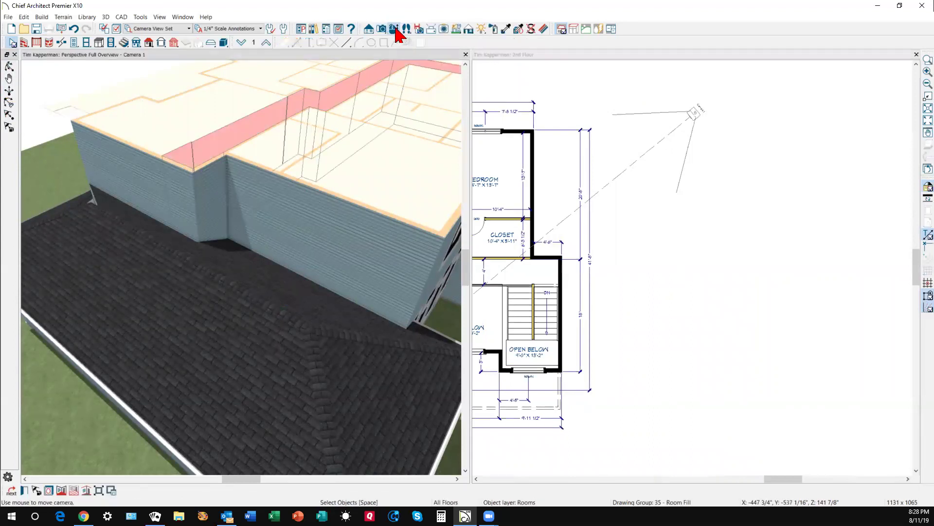
{"action": "left_click_drag", "start_coordinate": [399, 109], "coordinate": [320, 207]}
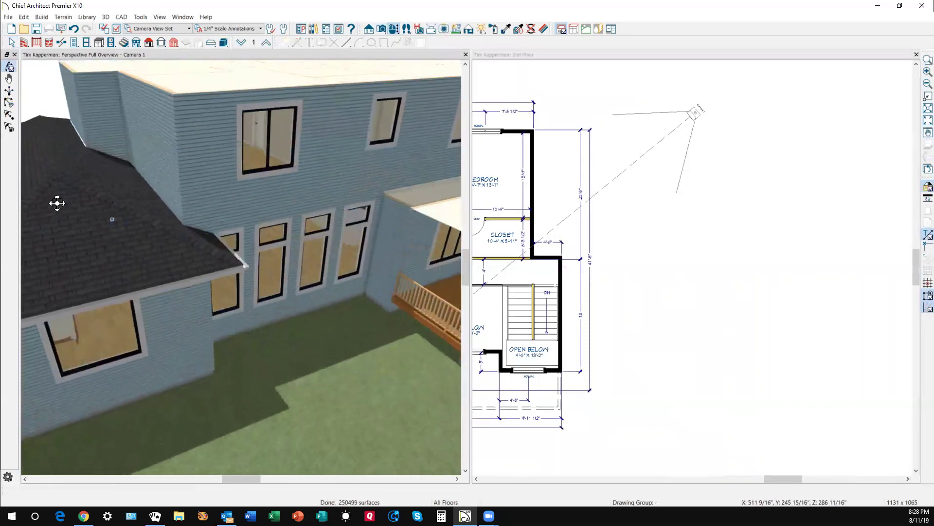
{"action": "left_click_drag", "start_coordinate": [144, 134], "coordinate": [302, 174]}
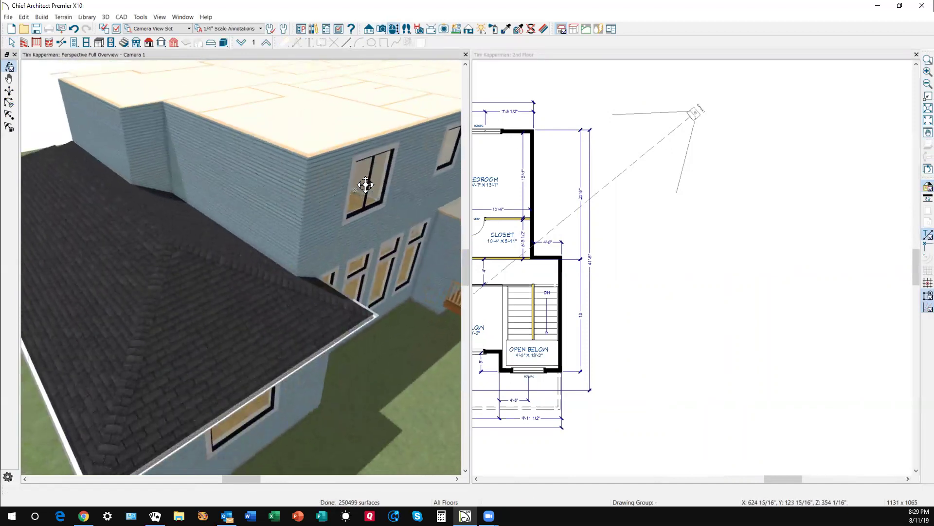
{"action": "left_click_drag", "start_coordinate": [144, 168], "coordinate": [211, 186]}
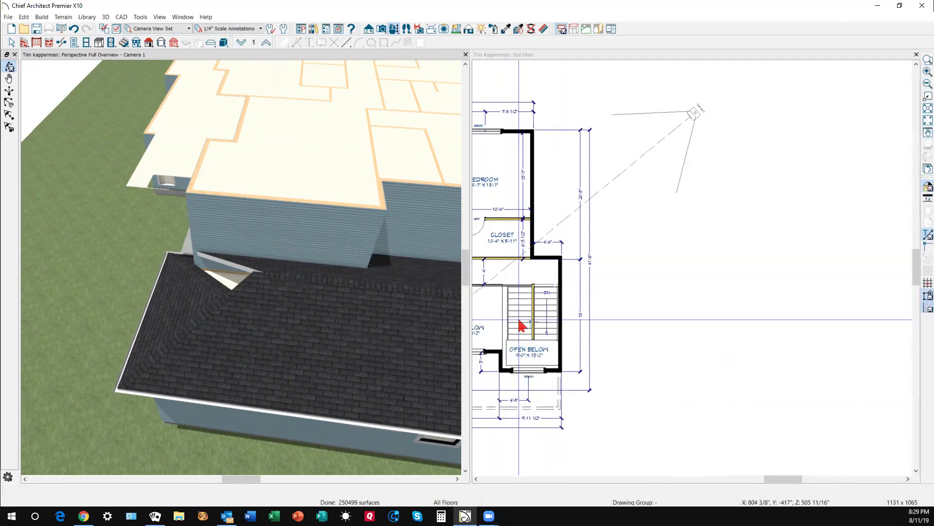
{"action": "left_click", "coordinate": [572, 83]}
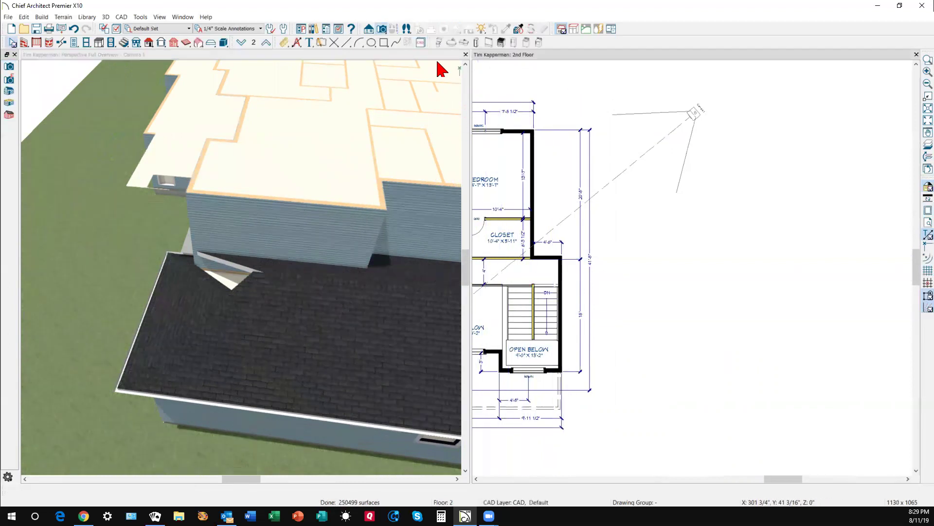
{"action": "left_click", "coordinate": [241, 43]}
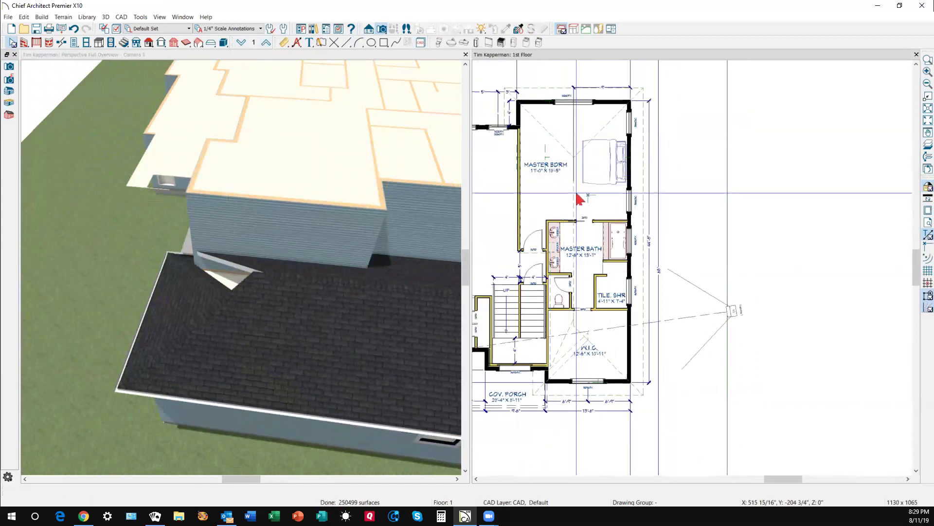
{"action": "scroll", "coordinate": [584, 189], "scroll_direction": "up", "scroll_amount": 2}
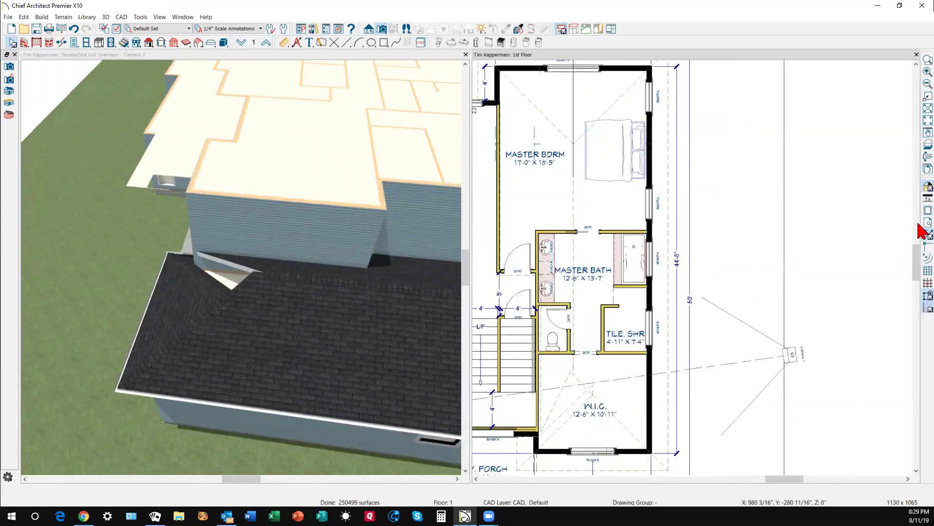
{"action": "left_click", "coordinate": [920, 143]}
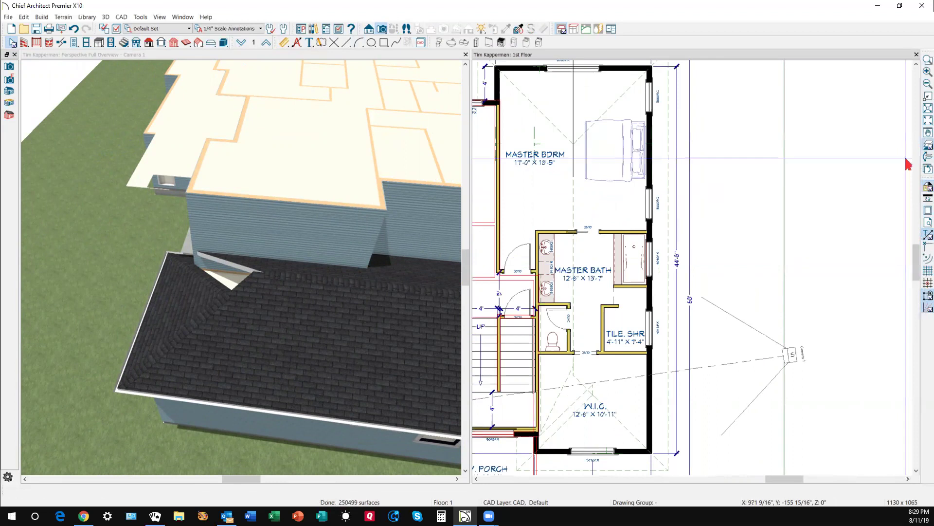
{"action": "scroll", "coordinate": [778, 181], "scroll_direction": "down", "scroll_amount": 1}
{"action": "scroll", "coordinate": [569, 173], "scroll_direction": "up", "scroll_amount": 1}
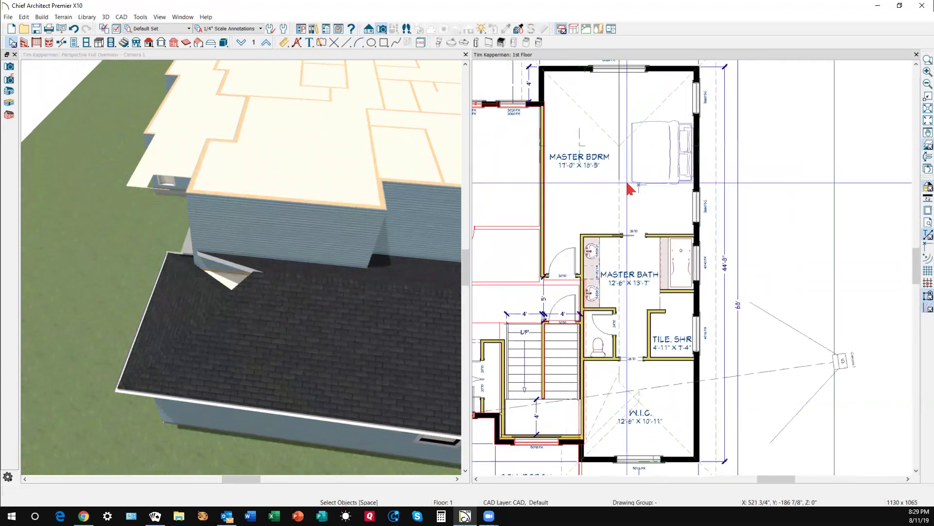
- Pull the inner roof plane back from the W.I.C. so it ends square across the master bath at the second-floor wall jog
{"action": "left_click", "coordinate": [621, 213]}
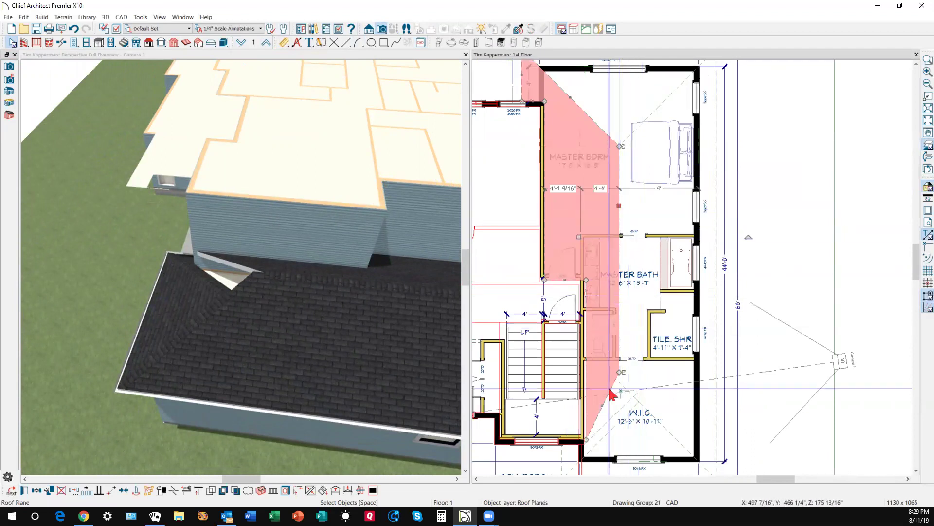
{"action": "left_click_drag", "start_coordinate": [587, 441], "coordinate": [619, 376]}
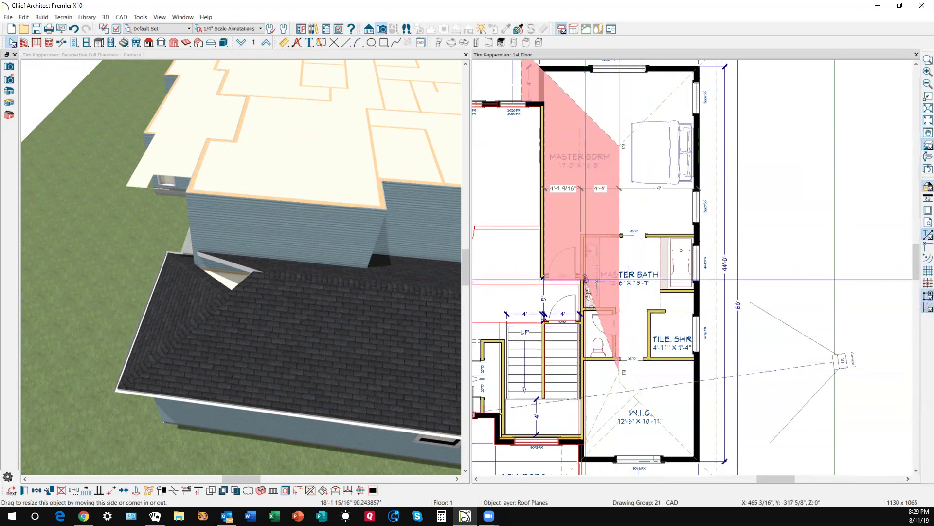
{"action": "key", "text": "Escape"}
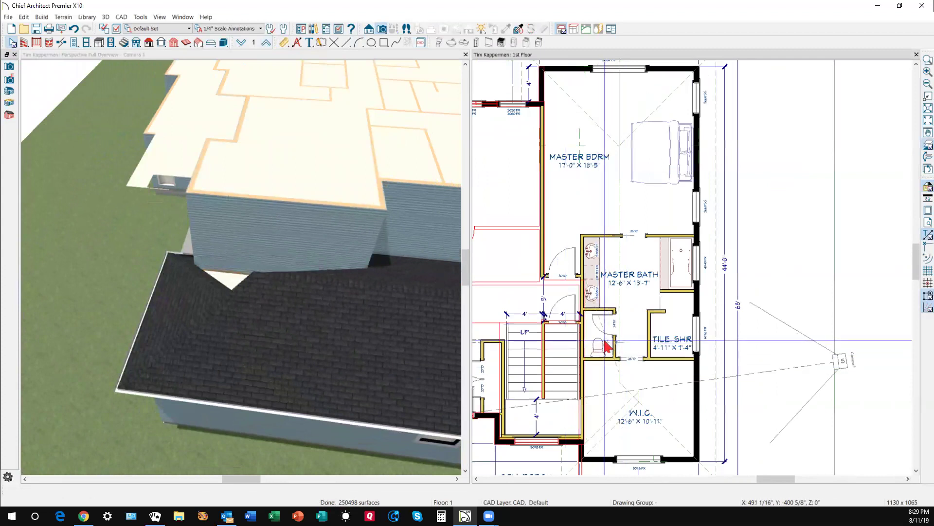
{"action": "left_click", "coordinate": [605, 345]}
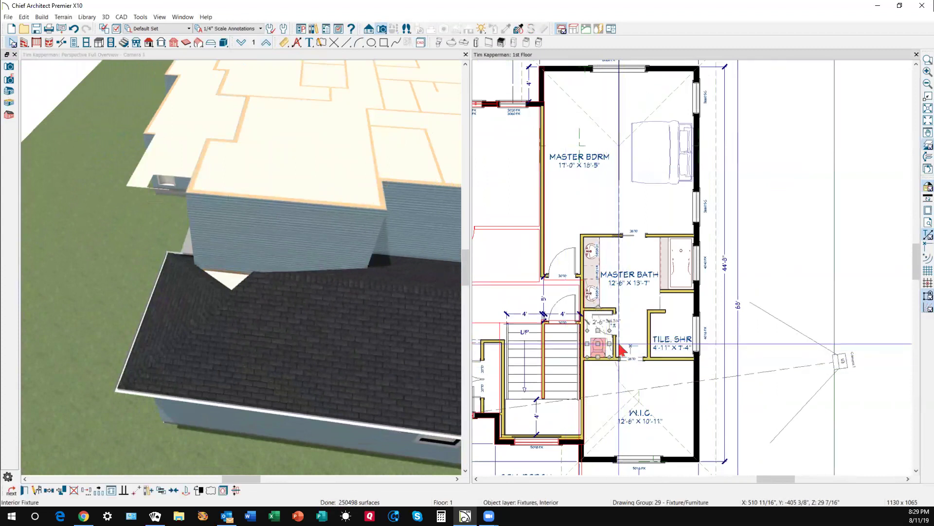
{"action": "left_click", "coordinate": [623, 355]}
{"action": "left_click_drag", "start_coordinate": [623, 355], "coordinate": [625, 280]}
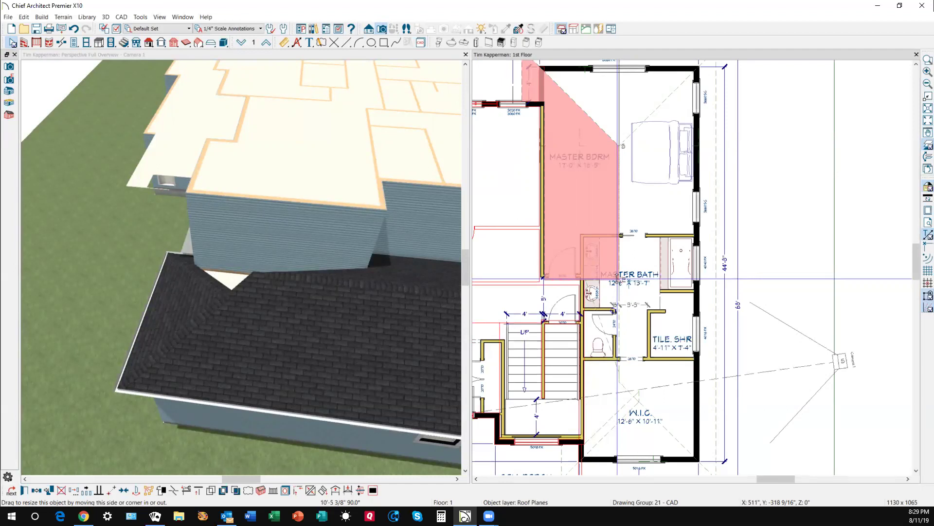
{"action": "key", "text": "Escape"}
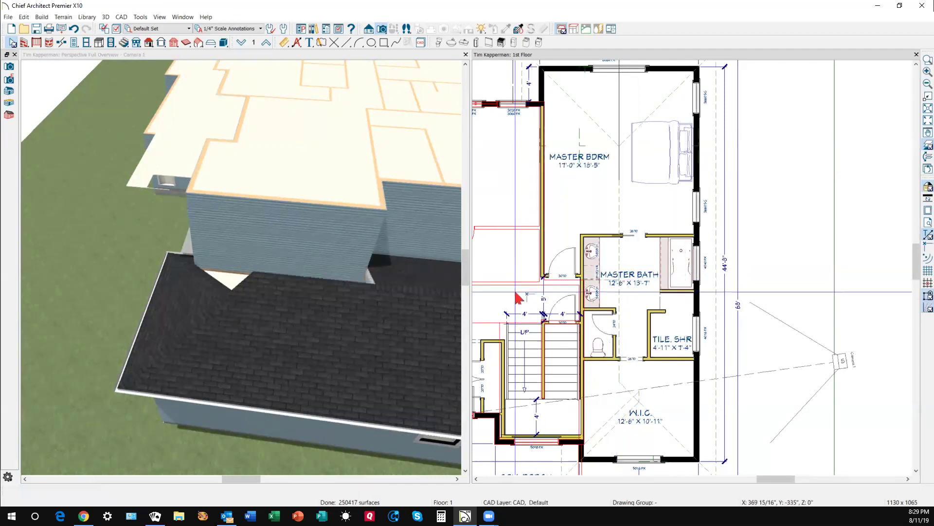
- Merge the inner roof plane's spare lower corner into its ridge corner and pull its end back to the hip junction over the master bedroom
{"action": "left_click", "coordinate": [619, 211]}
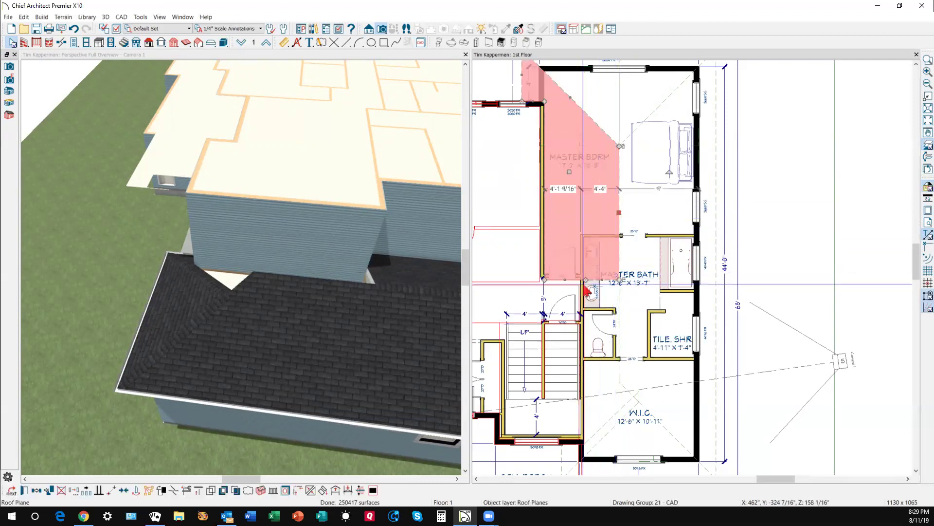
{"action": "scroll", "coordinate": [586, 279], "scroll_direction": "up", "scroll_amount": 5}
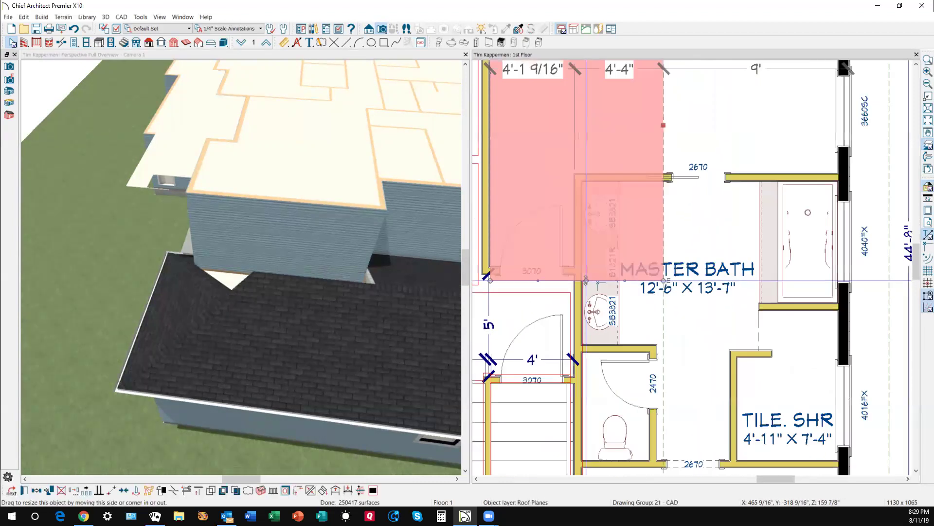
{"action": "left_click_drag", "start_coordinate": [586, 280], "coordinate": [674, 281]}
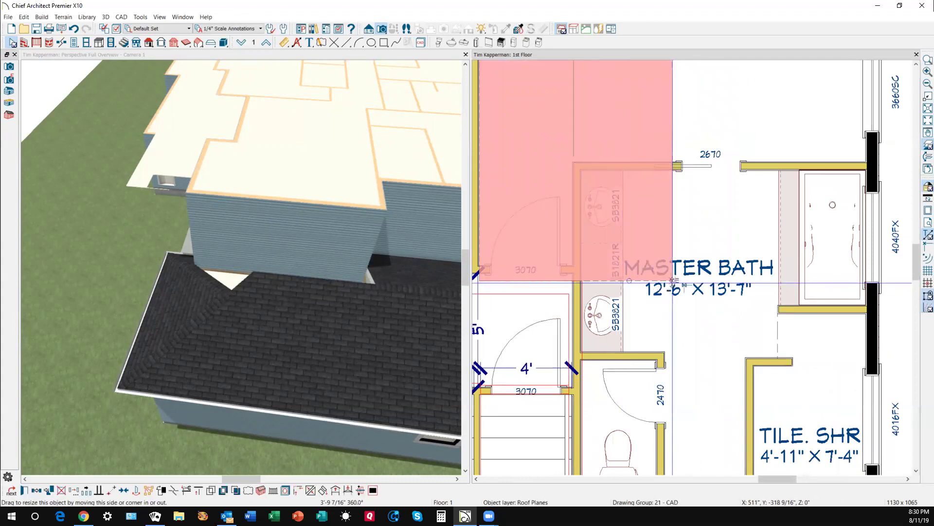
{"action": "left_click_drag", "start_coordinate": [674, 281], "coordinate": [674, 281]}
{"action": "scroll", "coordinate": [638, 279], "scroll_direction": "down", "scroll_amount": 3}
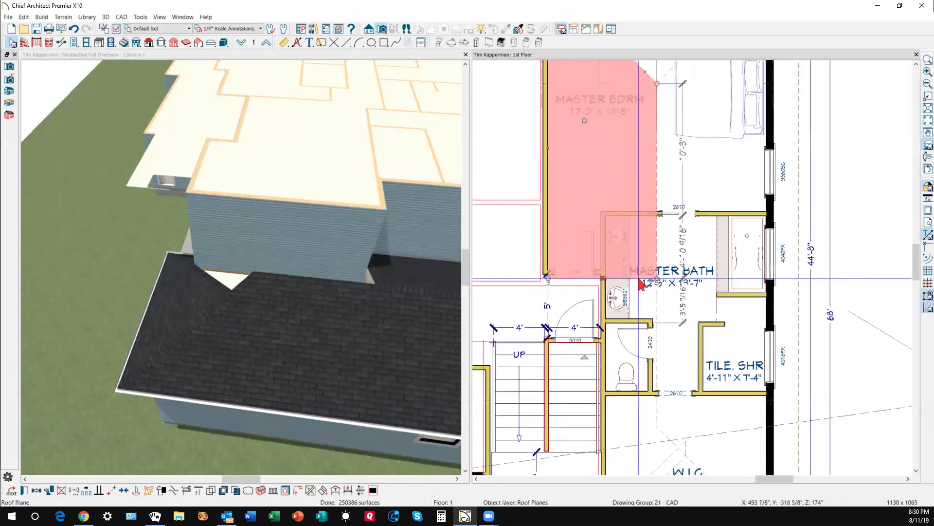
{"action": "left_click_drag", "start_coordinate": [607, 278], "coordinate": [655, 102]}
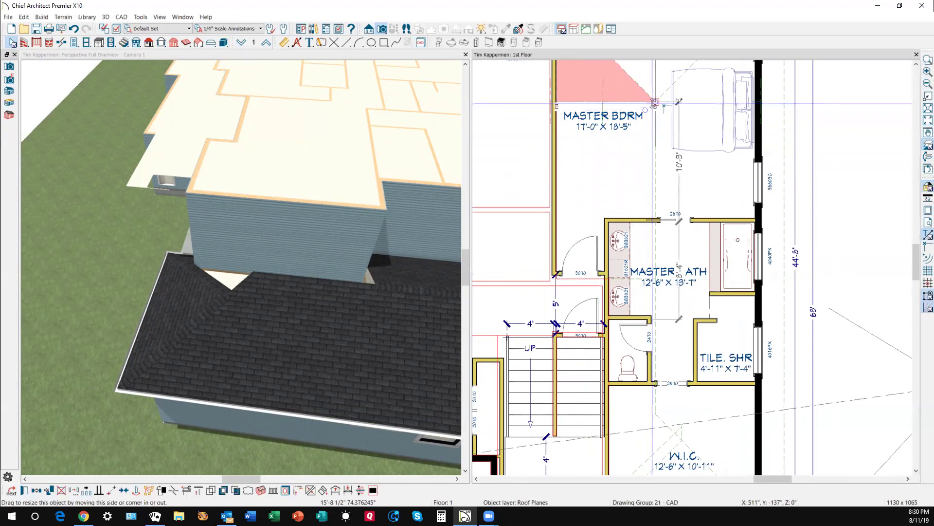
{"action": "key", "text": "Escape"}
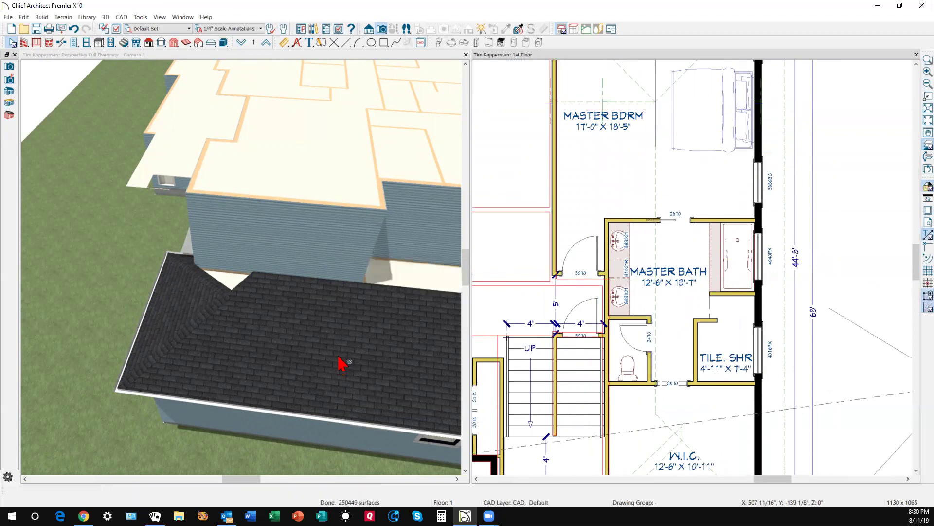
- Pull the inner roof plane's end edge over the master bedroom back to the second-floor rear wall line
{"action": "scroll", "coordinate": [316, 344], "scroll_direction": "down", "scroll_amount": 5}
{"action": "scroll", "coordinate": [418, 335], "scroll_direction": "up", "scroll_amount": 5}
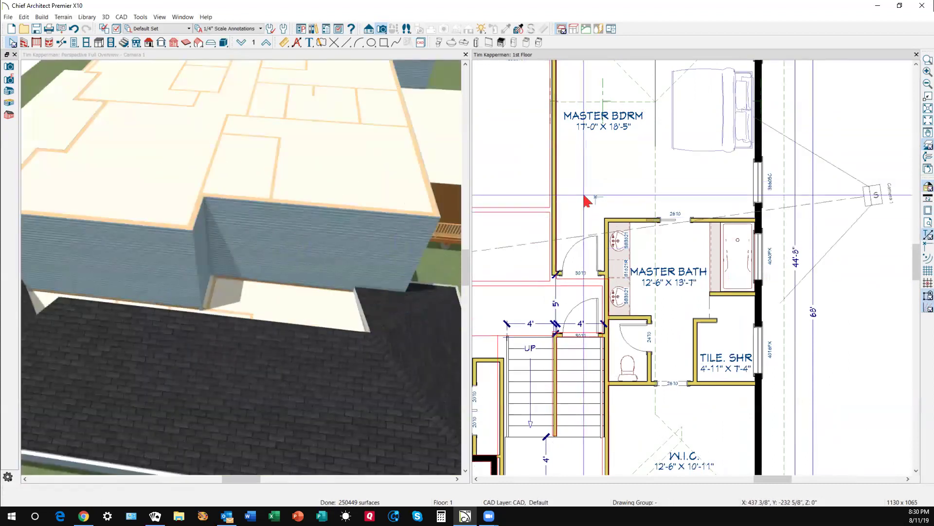
{"action": "scroll", "coordinate": [582, 192], "scroll_direction": "down", "scroll_amount": 3}
{"action": "scroll", "coordinate": [583, 116], "scroll_direction": "up", "scroll_amount": 2}
{"action": "scroll", "coordinate": [581, 117], "scroll_direction": "up", "scroll_amount": 2}
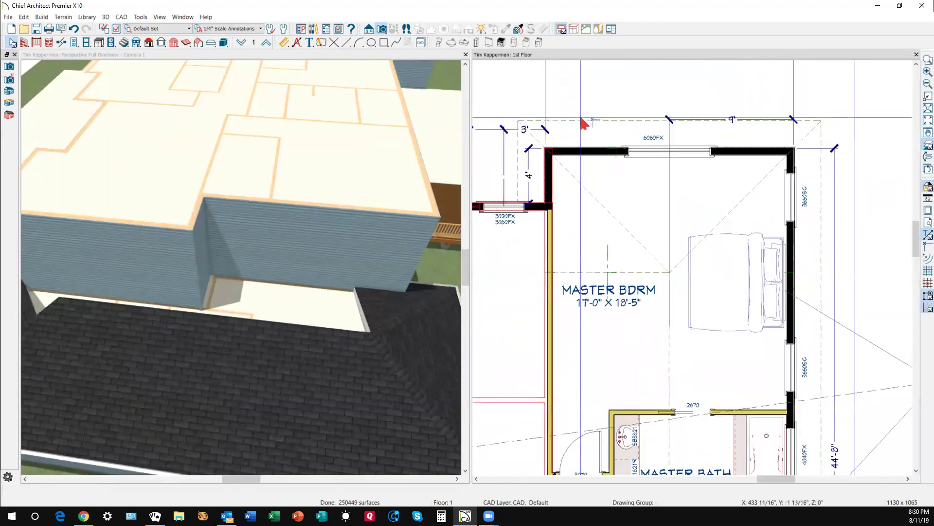
{"action": "left_click", "coordinate": [601, 291]}
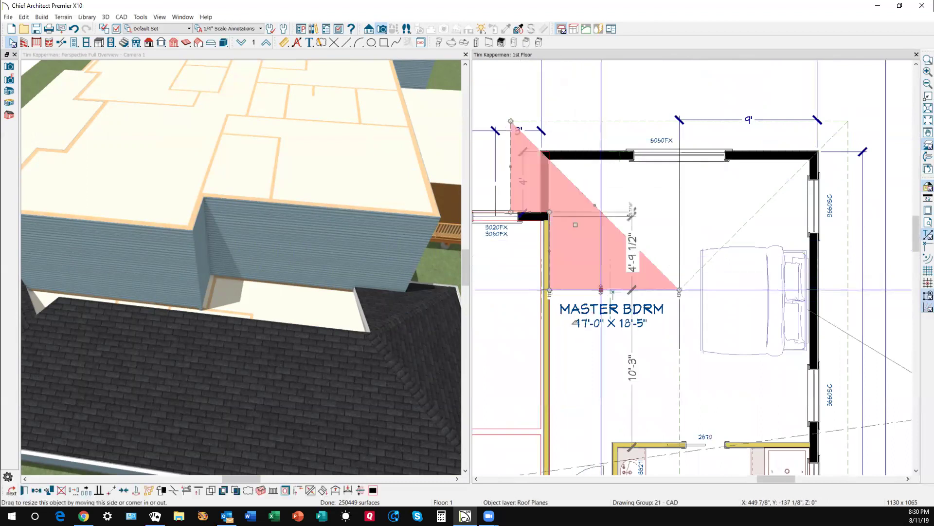
{"action": "left_click_drag", "start_coordinate": [601, 290], "coordinate": [602, 216]}
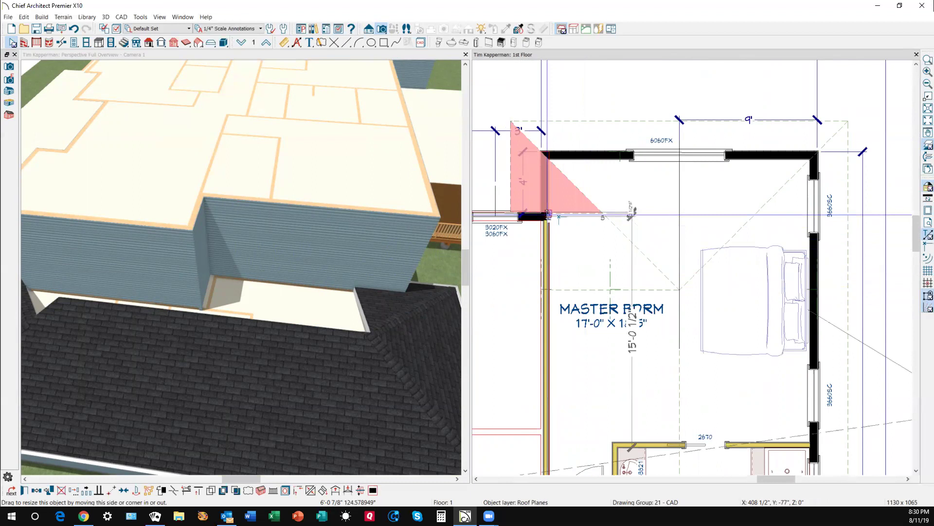
{"action": "left_click_drag", "start_coordinate": [548, 214], "coordinate": [548, 215]}
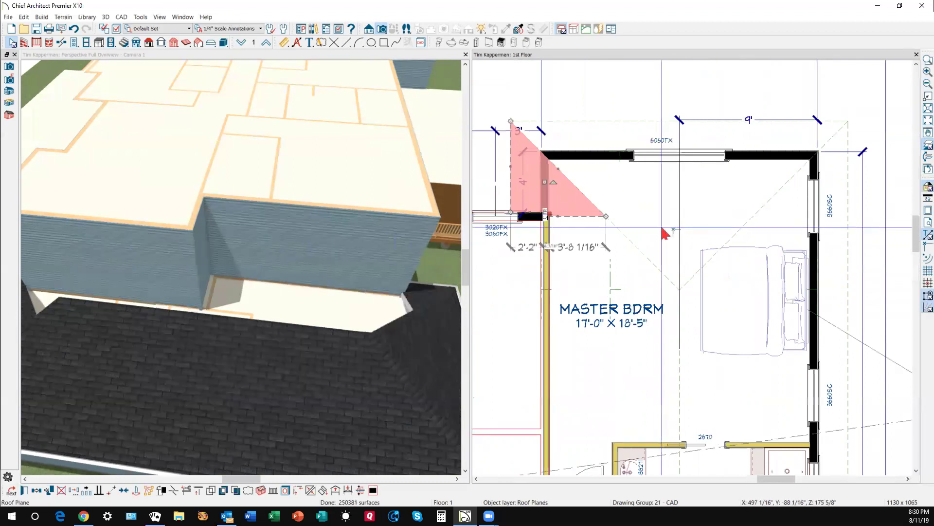
{"action": "key", "text": "Escape"}
- Extend the outer side roof plane's ridge edge inward over the master bath to the second-floor wall beside the vanity
{"action": "left_click", "coordinate": [653, 260]}
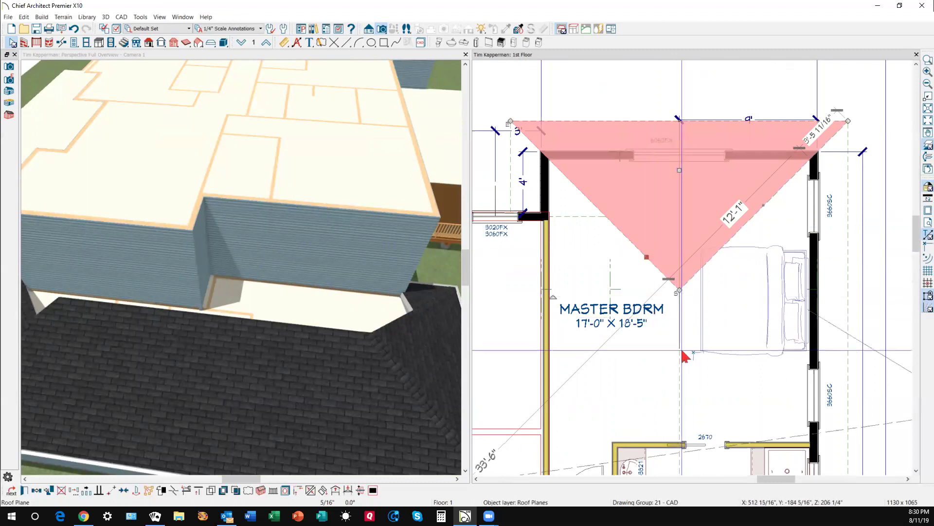
{"action": "left_click", "coordinate": [679, 373]}
{"action": "scroll", "coordinate": [681, 321], "scroll_direction": "down", "scroll_amount": 5}
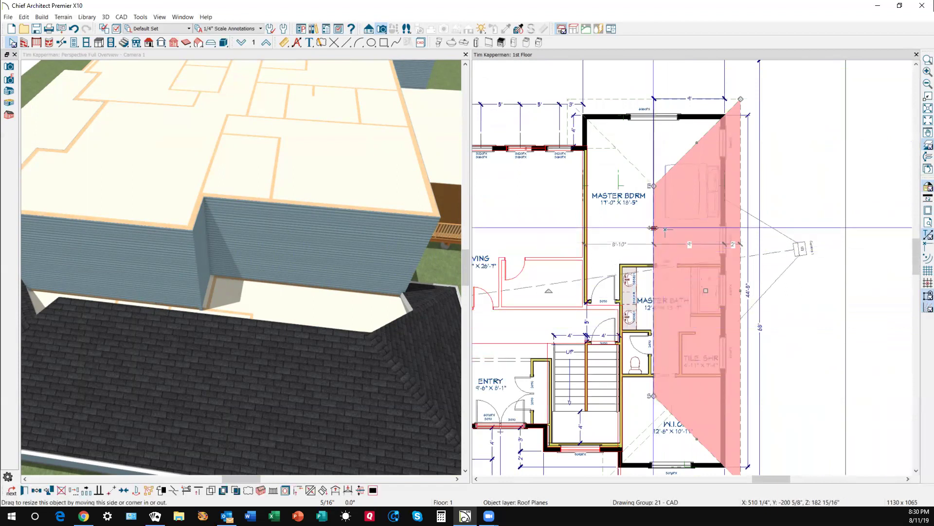
{"action": "left_click_drag", "start_coordinate": [652, 227], "coordinate": [624, 227]}
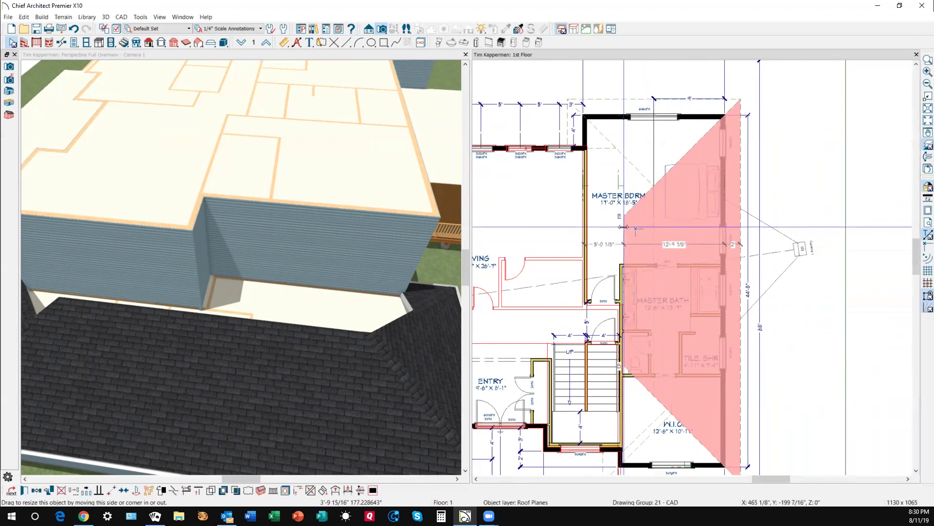
{"action": "left_click_drag", "start_coordinate": [623, 227], "coordinate": [624, 227]}
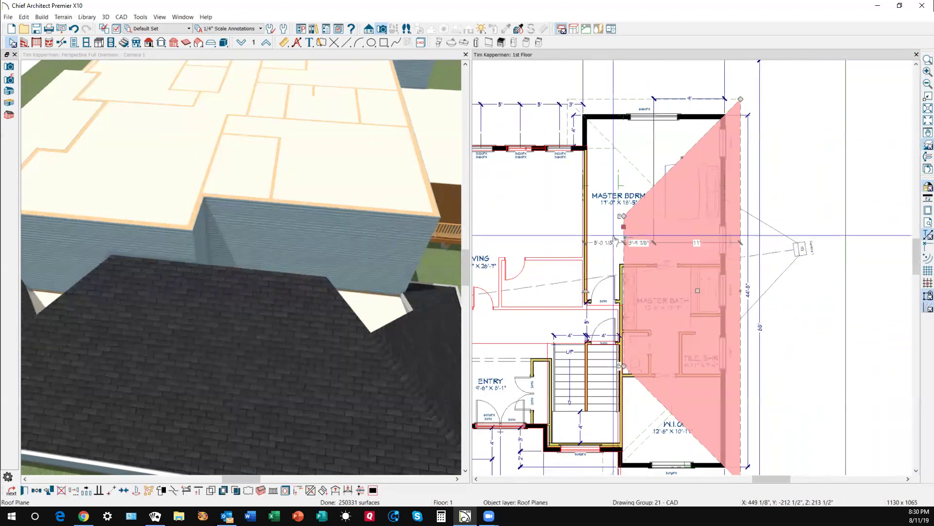
{"action": "scroll", "coordinate": [591, 337], "scroll_direction": "up", "scroll_amount": 1}
{"action": "scroll", "coordinate": [567, 344], "scroll_direction": "down", "scroll_amount": 1}
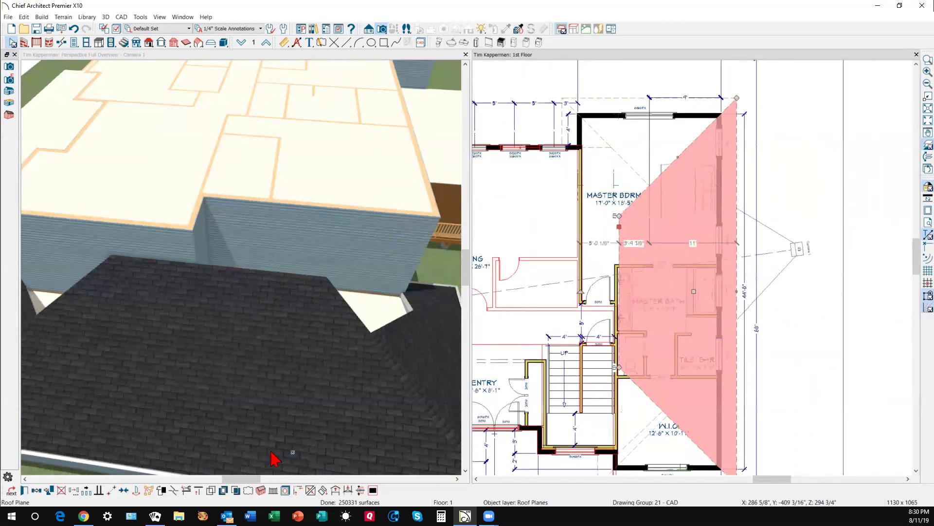
- Break the side roof plane's upper edge at the second-floor wall jog and extend its bedroom part to the master bedroom's inner wall
{"action": "left_click", "coordinate": [174, 491]}
{"action": "scroll", "coordinate": [581, 304], "scroll_direction": "up", "scroll_amount": 3}
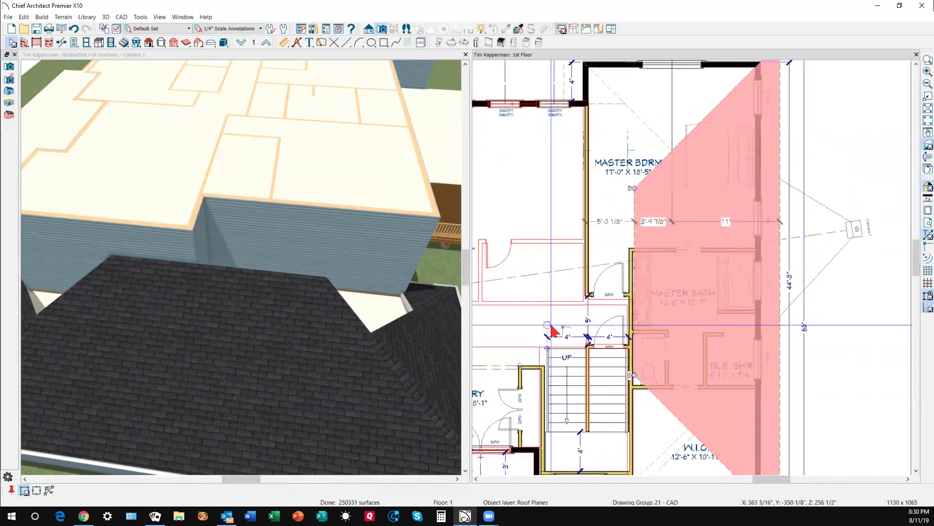
{"action": "scroll", "coordinate": [665, 306], "scroll_direction": "up", "scroll_amount": 2}
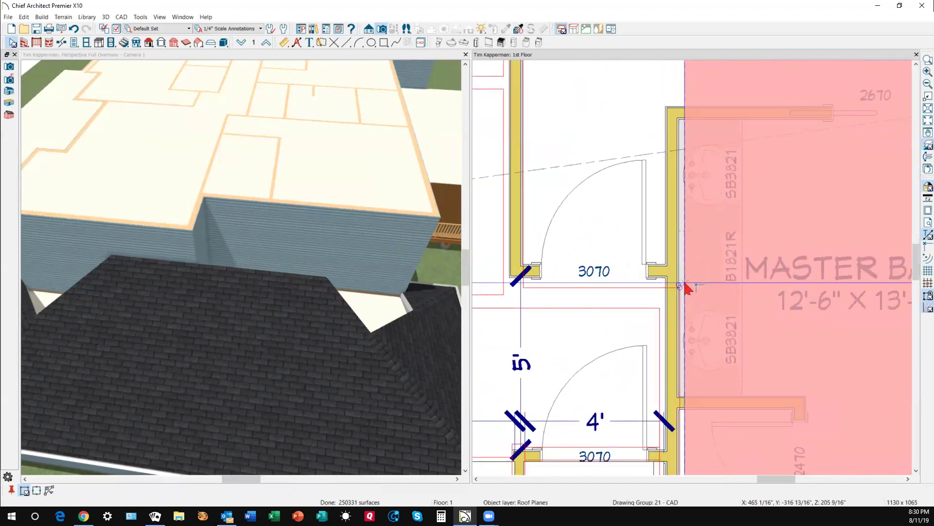
{"action": "left_click", "coordinate": [686, 288]}
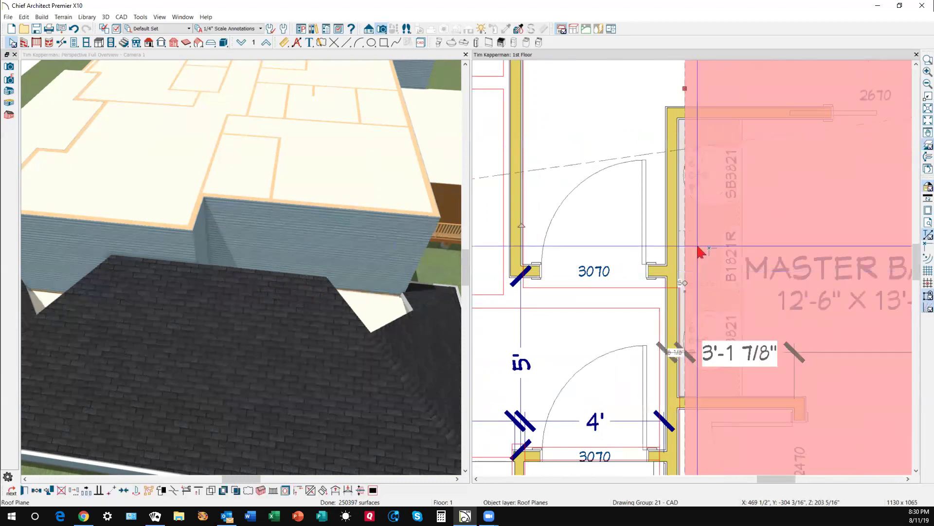
{"action": "left_click_drag", "start_coordinate": [686, 116], "coordinate": [526, 137]}
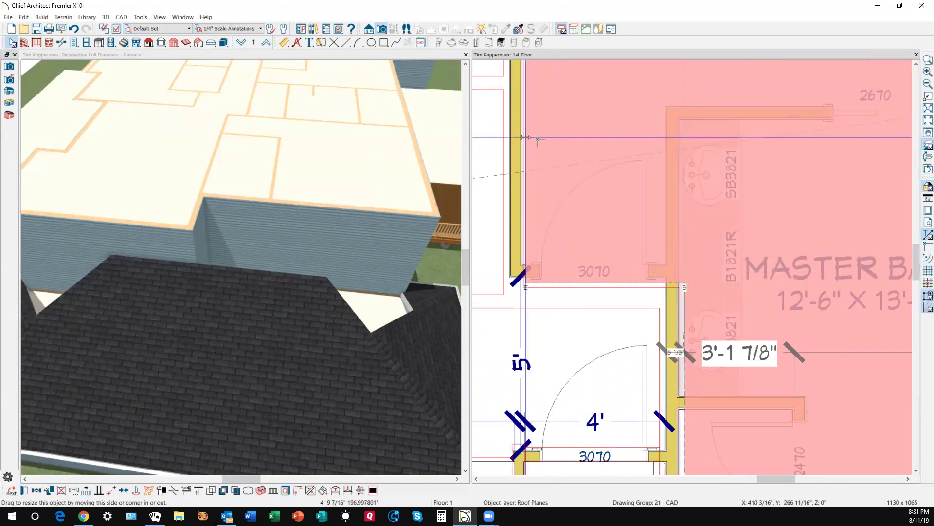
{"action": "left_click_drag", "start_coordinate": [526, 137], "coordinate": [526, 138]}
{"action": "key", "text": "Escape"}
{"action": "scroll", "coordinate": [615, 348], "scroll_direction": "down", "scroll_amount": 3}
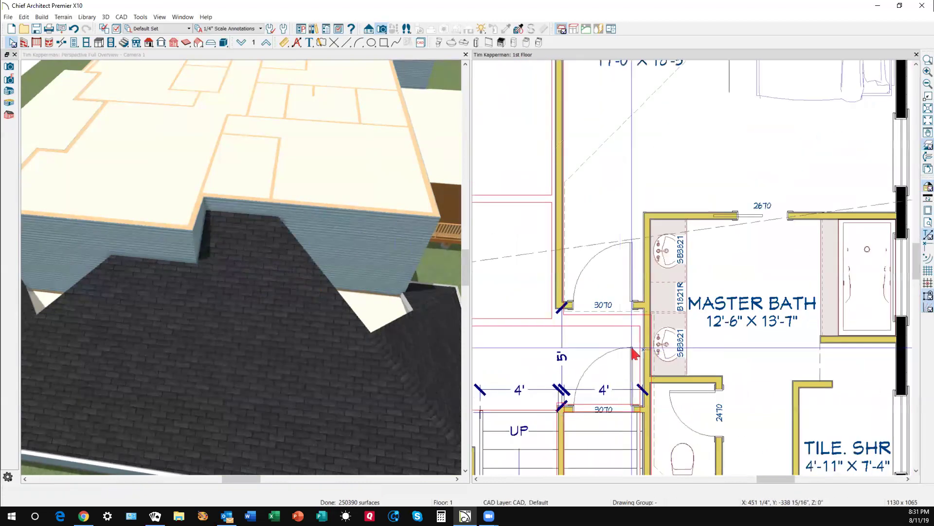
- Break the side roof plane's hip edge over the bed in the master bedroom
{"action": "scroll", "coordinate": [635, 353], "scroll_direction": "down", "scroll_amount": 2}
{"action": "scroll", "coordinate": [617, 113], "scroll_direction": "up", "scroll_amount": 3}
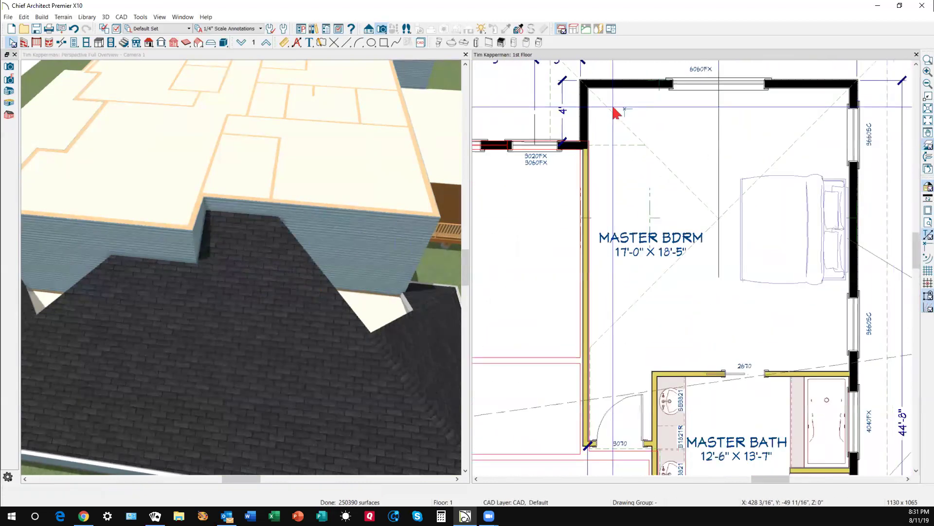
{"action": "scroll", "coordinate": [623, 150], "scroll_direction": "up", "scroll_amount": 1}
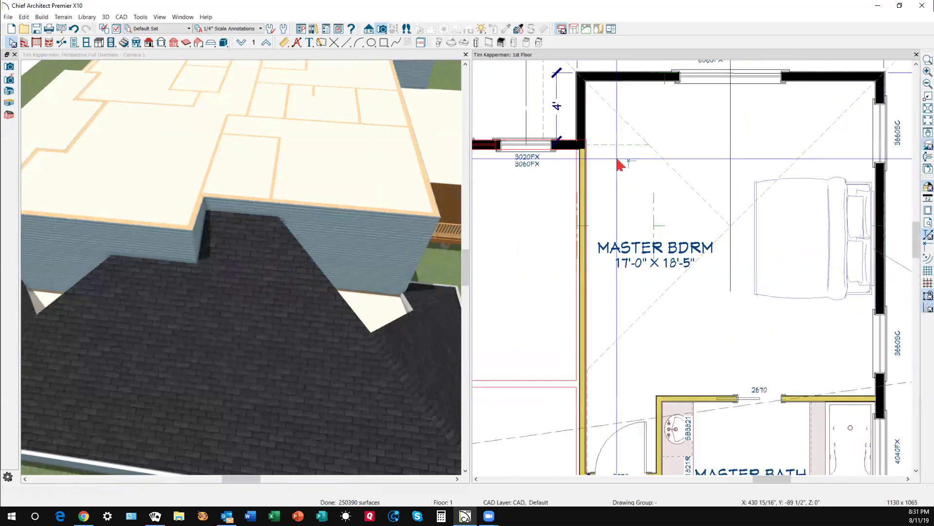
{"action": "left_click", "coordinate": [631, 325]}
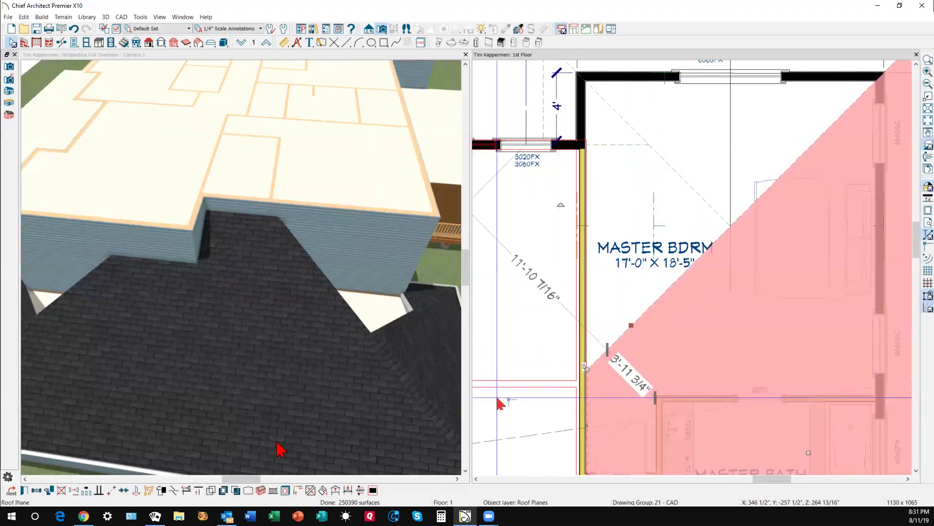
{"action": "left_click", "coordinate": [176, 492]}
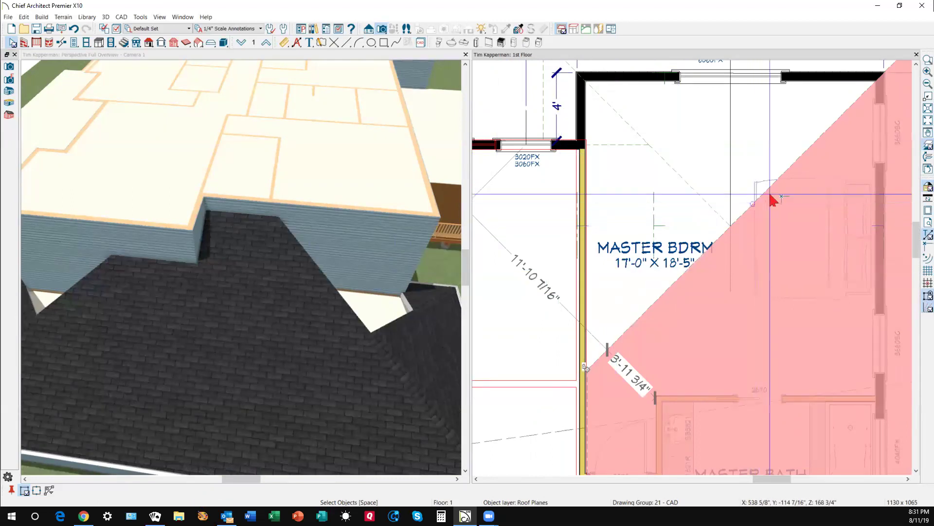
{"action": "left_click", "coordinate": [766, 192]}
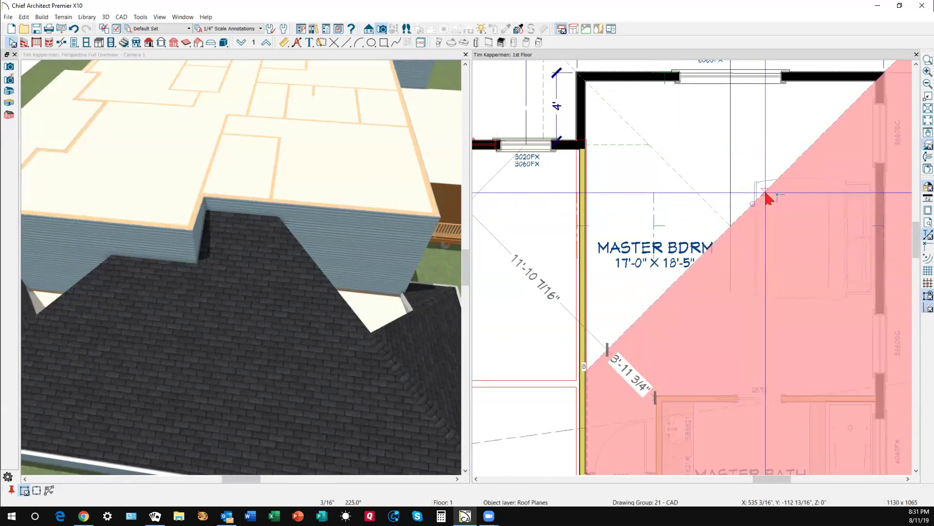
{"action": "left_click", "coordinate": [765, 193]}
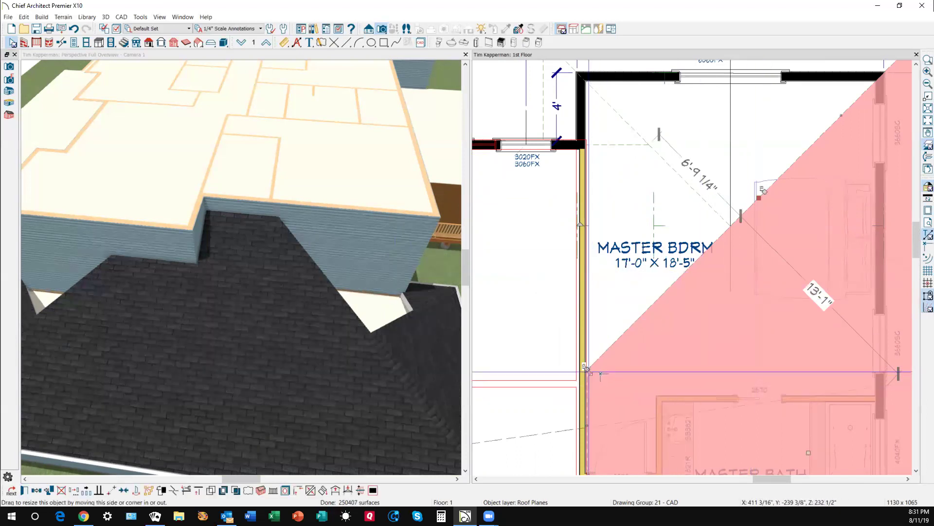
- Square the side roof plane's end across the master bedroom and extend it just past the second-floor rear wall line
{"action": "left_click_drag", "start_coordinate": [586, 368], "coordinate": [585, 192]}
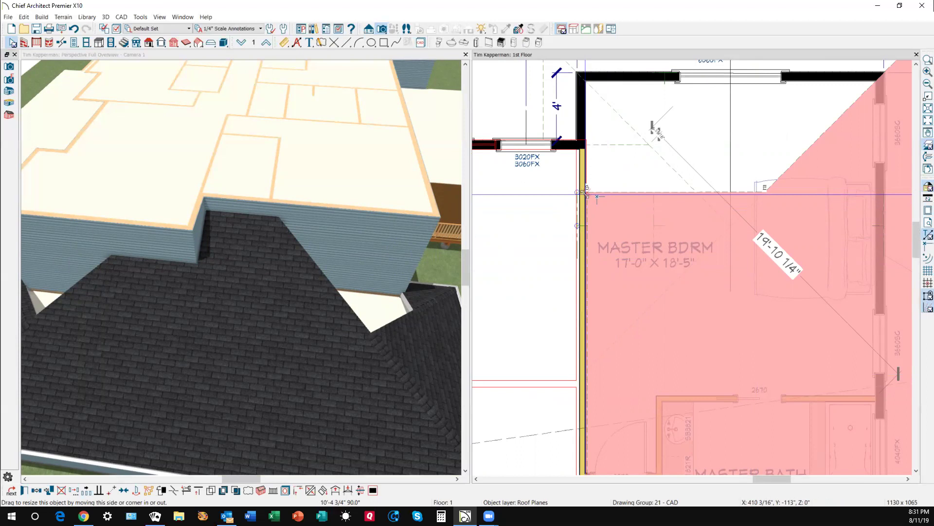
{"action": "left_click_drag", "start_coordinate": [585, 194], "coordinate": [585, 194]}
{"action": "left_click_drag", "start_coordinate": [674, 192], "coordinate": [680, 122]}
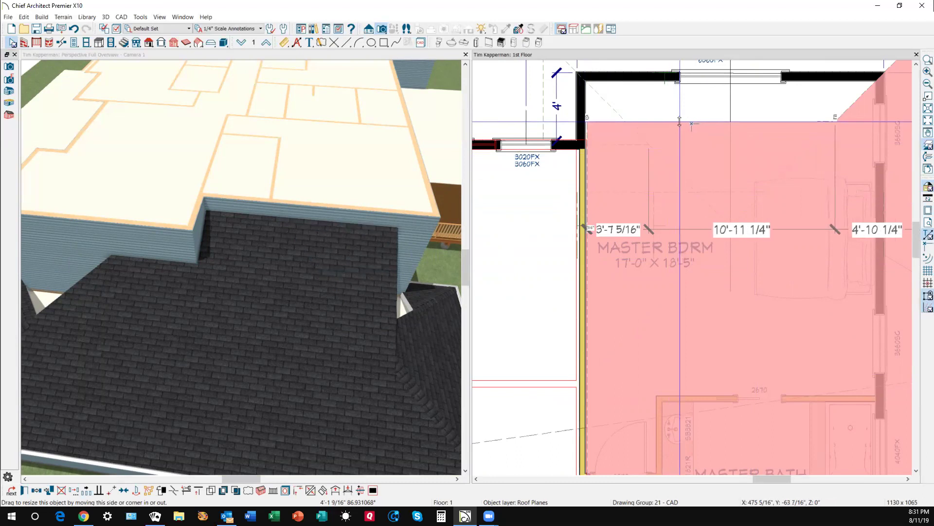
{"action": "left_click_drag", "start_coordinate": [680, 121], "coordinate": [679, 122]}
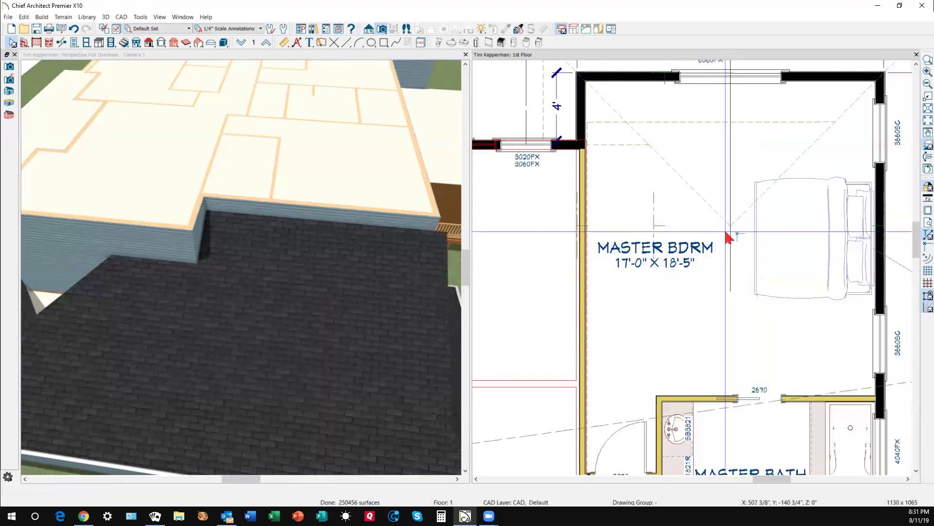
- Break the rear roof plane's inner hip edge and move its peak corner to the opposite hip, forming a level top along the second-floor wall line
{"action": "left_click", "coordinate": [713, 195]}
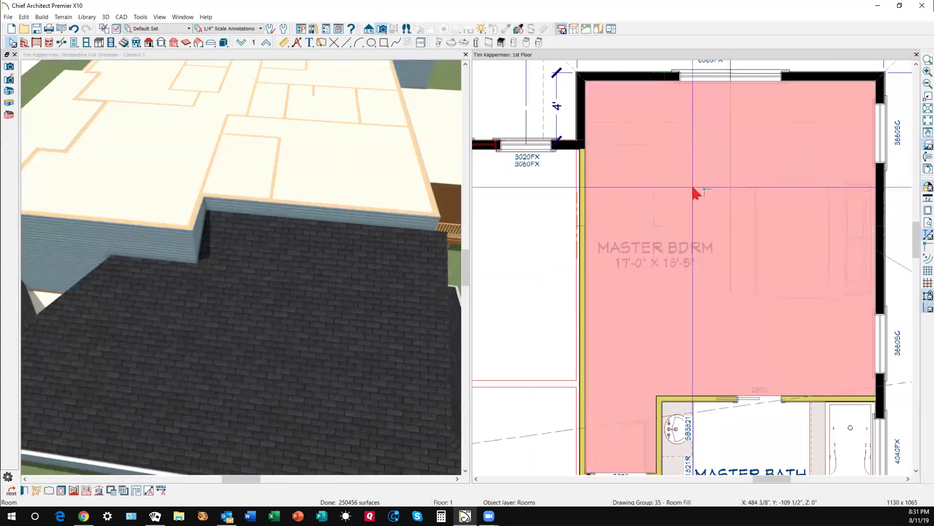
{"action": "left_click", "coordinate": [693, 186]}
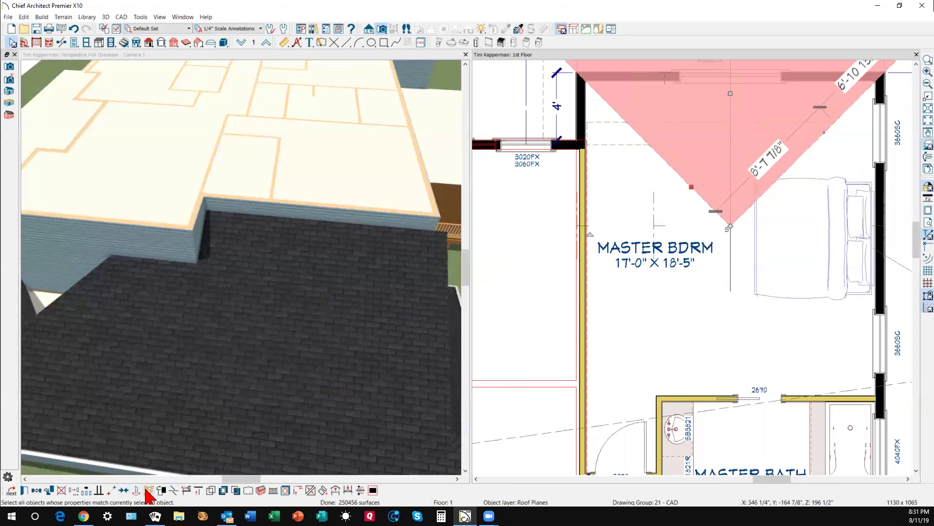
{"action": "left_click", "coordinate": [173, 490]}
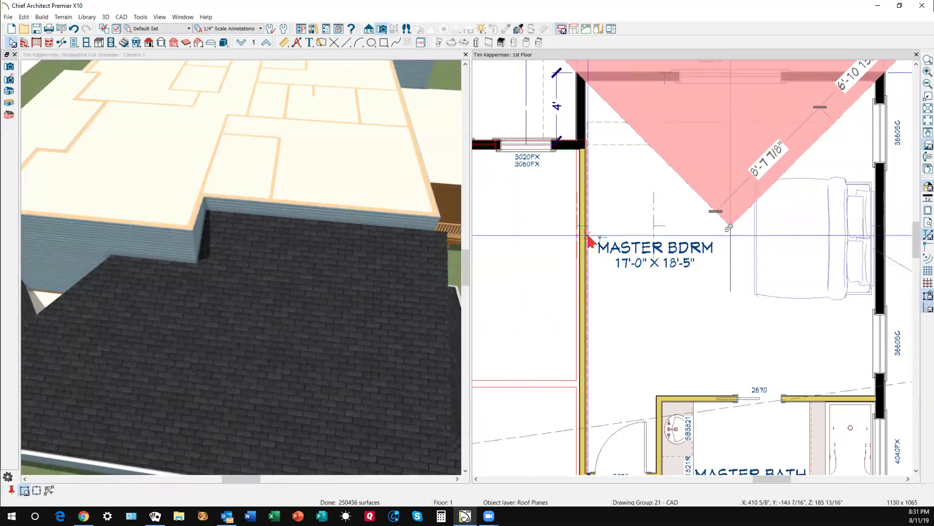
{"action": "left_click", "coordinate": [654, 148]}
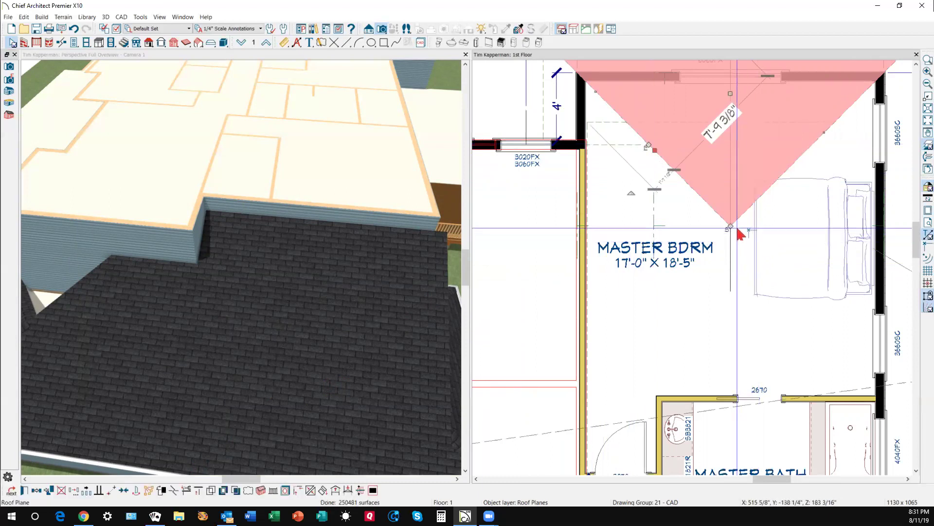
{"action": "left_click_drag", "start_coordinate": [730, 226], "coordinate": [809, 143]}
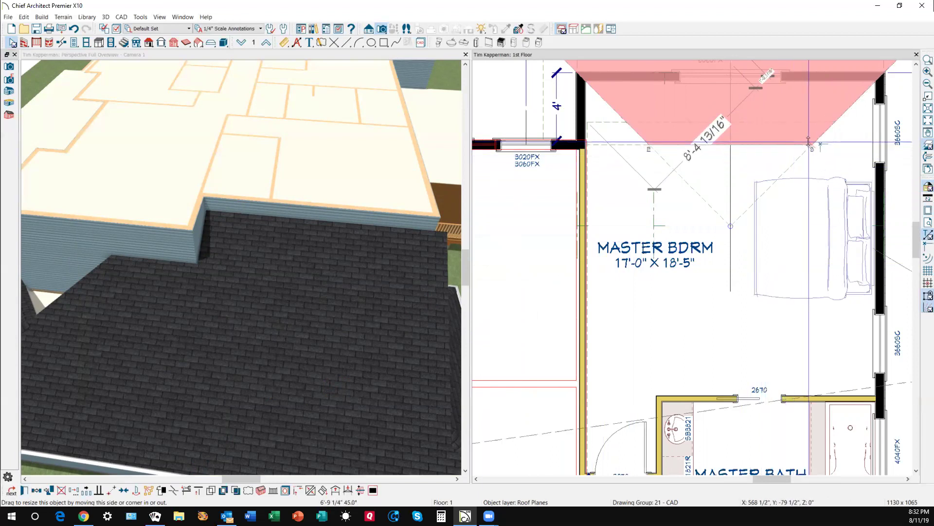
{"action": "left_click", "coordinate": [709, 157]}
{"action": "scroll", "coordinate": [701, 163], "scroll_direction": "down", "scroll_amount": 3}
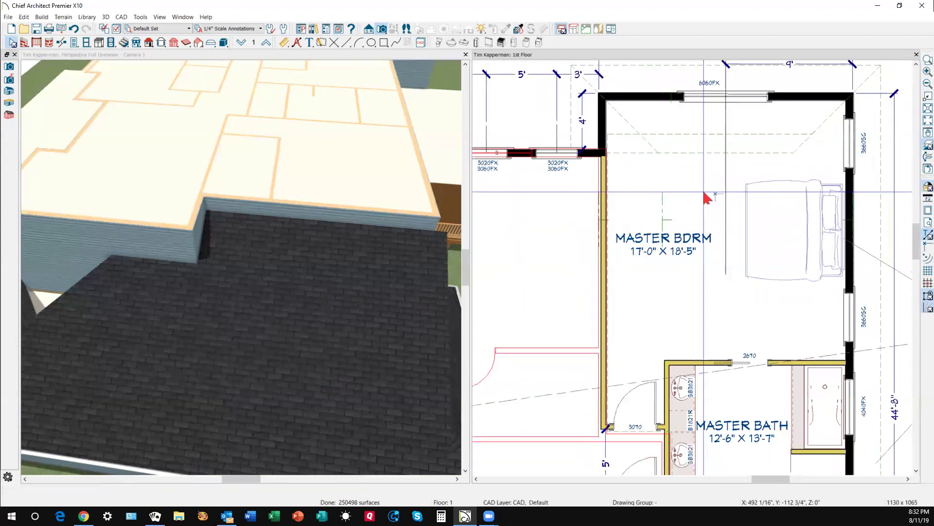
- Inspect the reshaped master suite roof from the rear of the house in the 3D overview
{"action": "scroll", "coordinate": [367, 206], "scroll_direction": "down", "scroll_amount": 5}
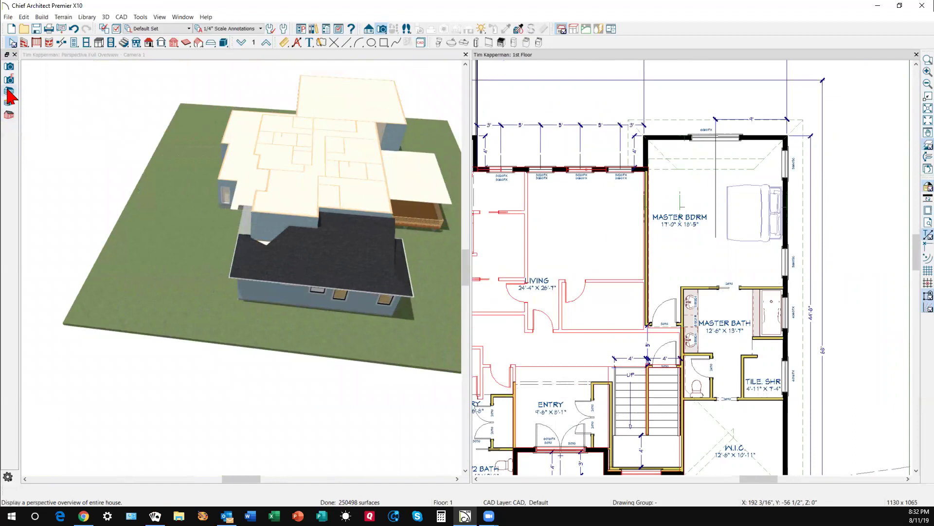
{"action": "left_click", "coordinate": [9, 116]}
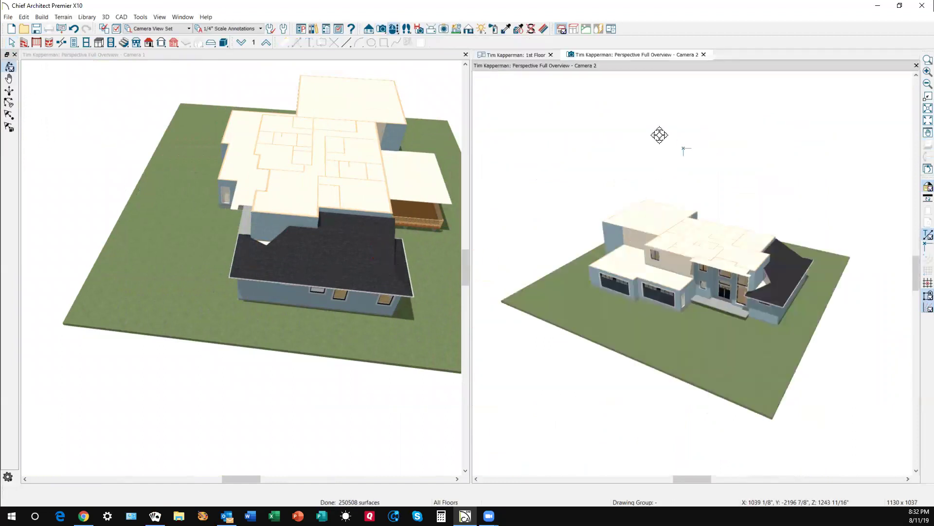
{"action": "left_click", "coordinate": [704, 55]}
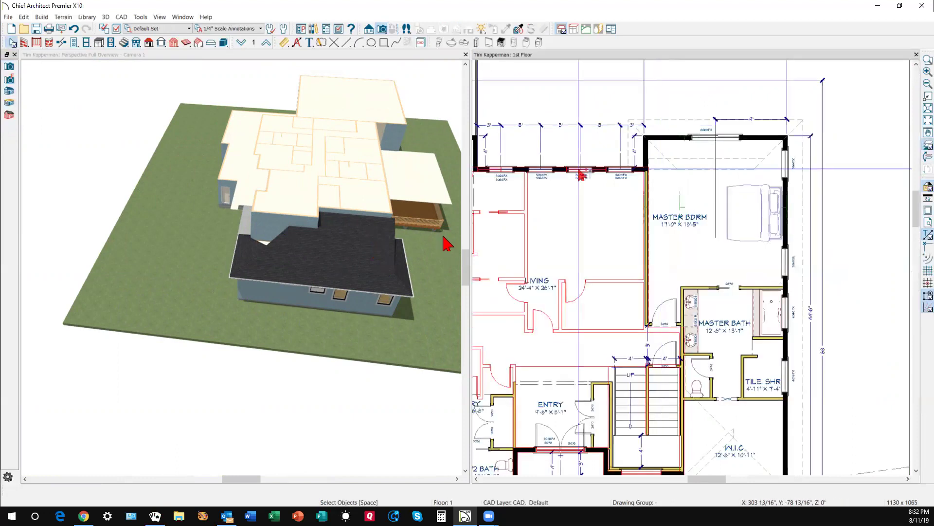
{"action": "left_click", "coordinate": [187, 105]}
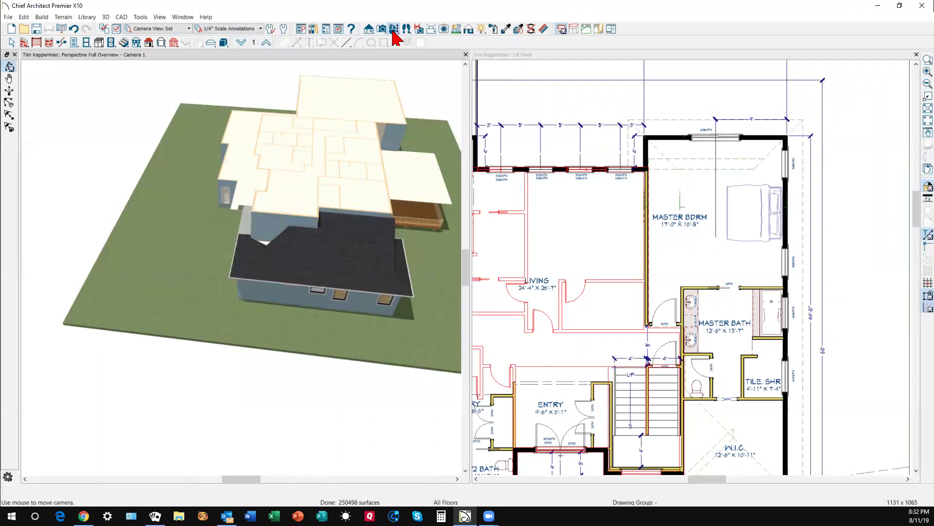
{"action": "left_click_drag", "start_coordinate": [345, 192], "coordinate": [238, 176]}
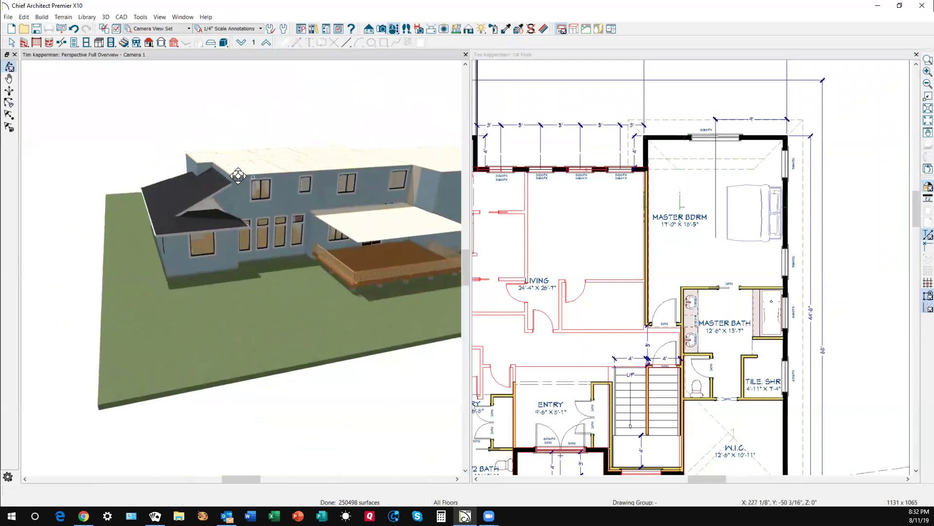
- Break the front roof plane's inner hip edge over the W.I.C., level with the adjoining second-floor front wall
{"action": "scroll", "coordinate": [203, 215], "scroll_direction": "up", "scroll_amount": 6}
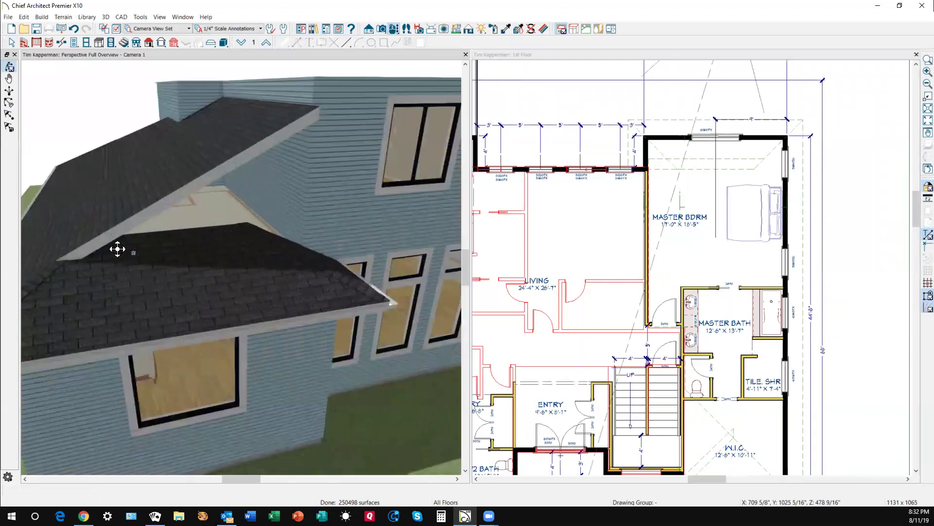
{"action": "left_click_drag", "start_coordinate": [204, 221], "coordinate": [392, 125]}
{"action": "scroll", "coordinate": [400, 117], "scroll_direction": "up", "scroll_amount": 4}
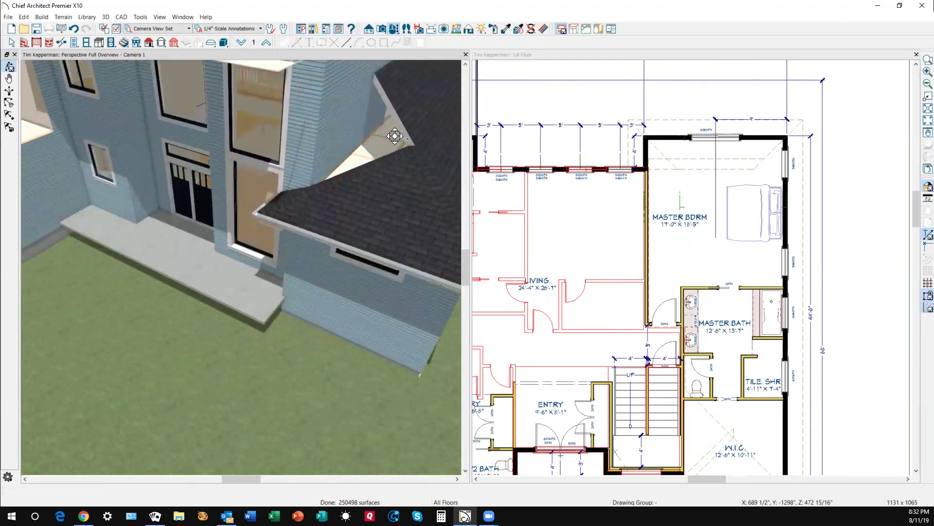
{"action": "left_click", "coordinate": [567, 129]}
{"action": "scroll", "coordinate": [567, 129], "scroll_direction": "down", "scroll_amount": 3}
{"action": "scroll", "coordinate": [694, 311], "scroll_direction": "up", "scroll_amount": 6}
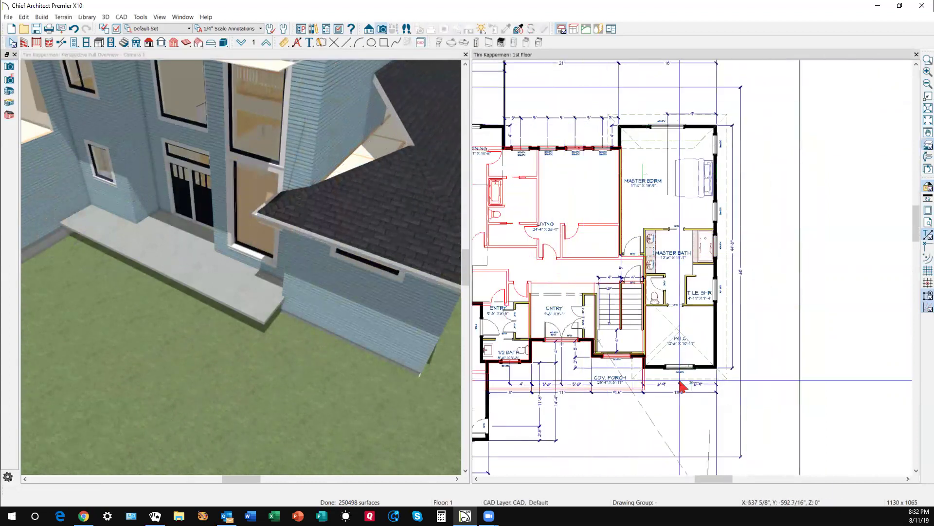
{"action": "scroll", "coordinate": [695, 311], "scroll_direction": "up", "scroll_amount": 1}
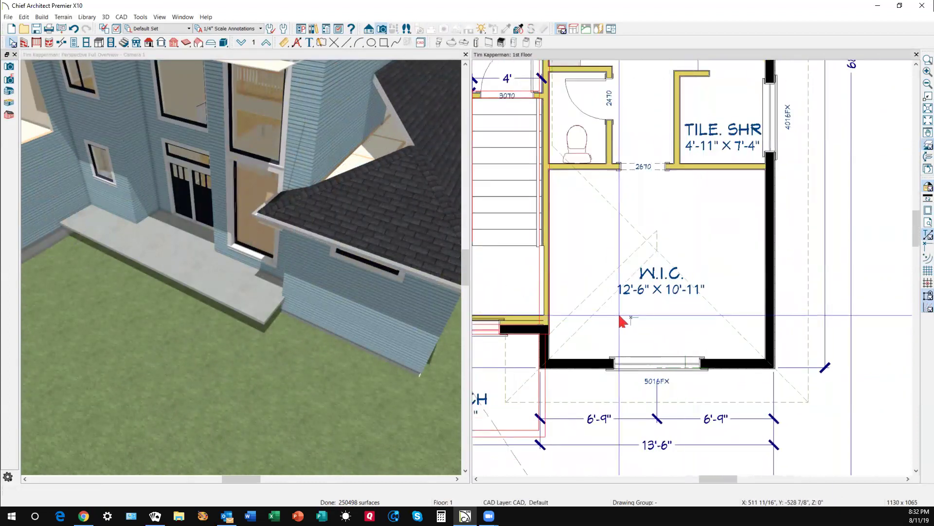
{"action": "left_click", "coordinate": [609, 319]}
{"action": "left_click", "coordinate": [605, 309]}
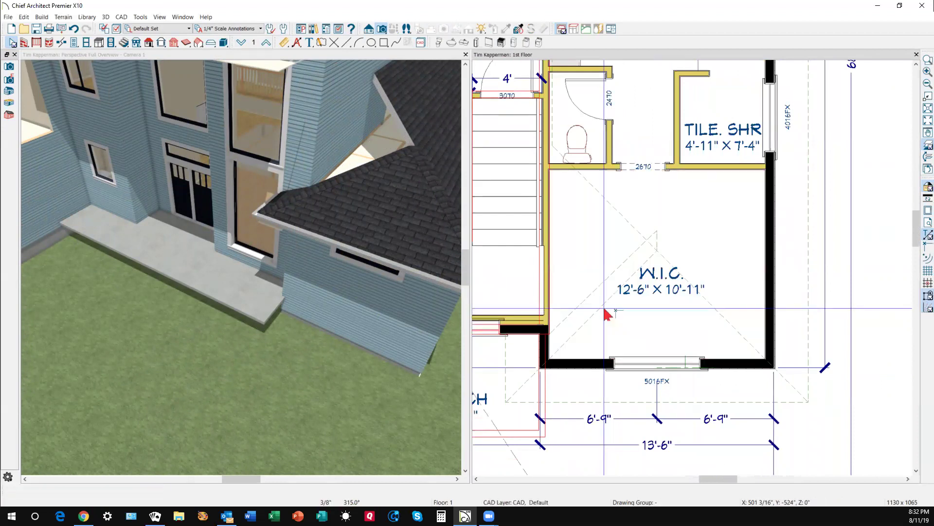
{"action": "left_click", "coordinate": [601, 305]}
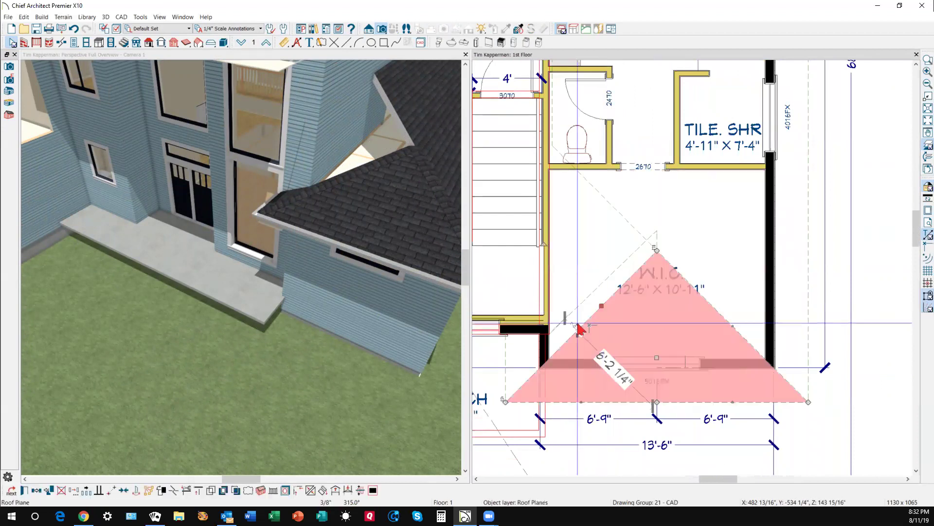
{"action": "left_click", "coordinate": [174, 489]}
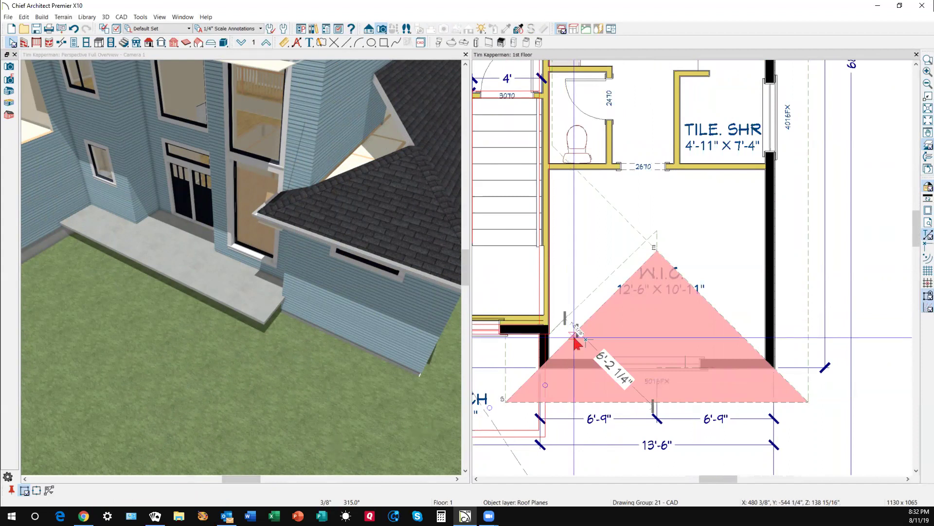
{"action": "left_click", "coordinate": [576, 343]}
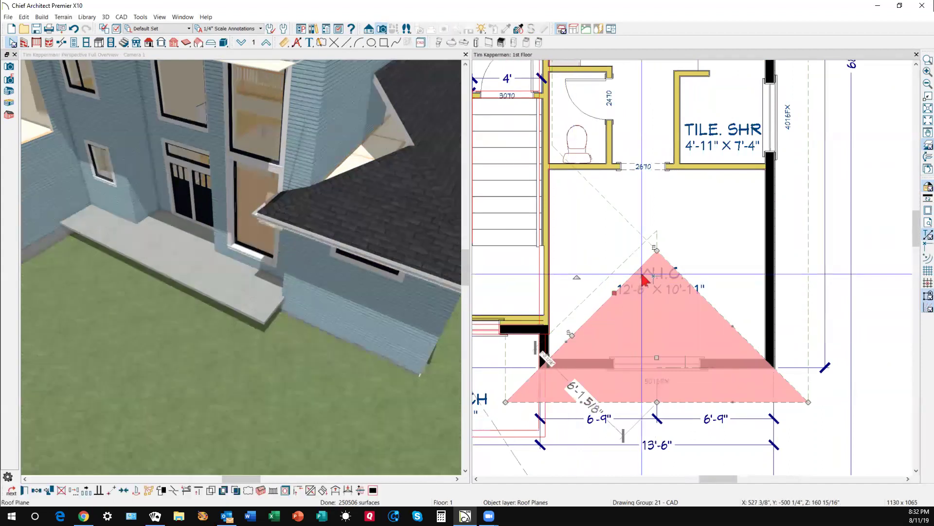
- Move the front roof plane's peak corner to the opposite hip, level with the edge break, to form a flat top line over the W.I.C
{"action": "left_click_drag", "start_coordinate": [656, 251], "coordinate": [743, 335]}
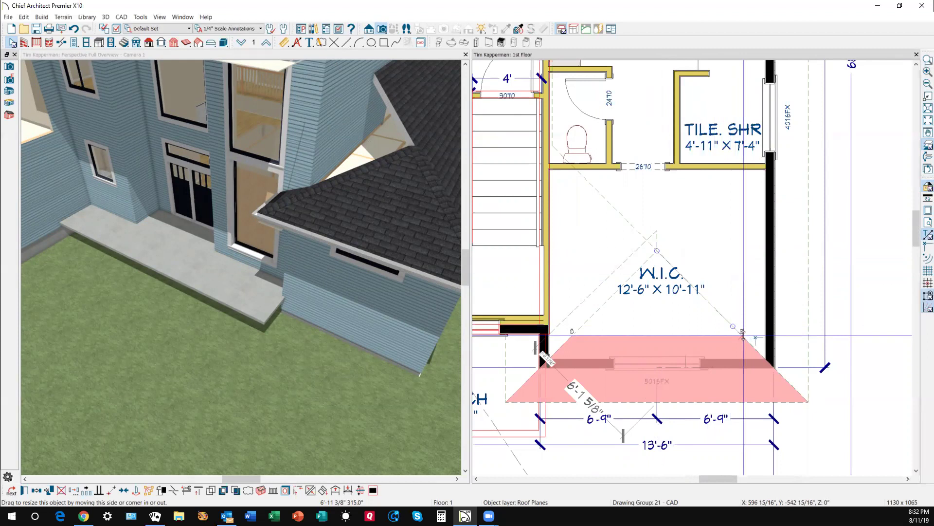
{"action": "left_click_drag", "start_coordinate": [743, 335], "coordinate": [743, 336]}
{"action": "left_click", "coordinate": [600, 203]}
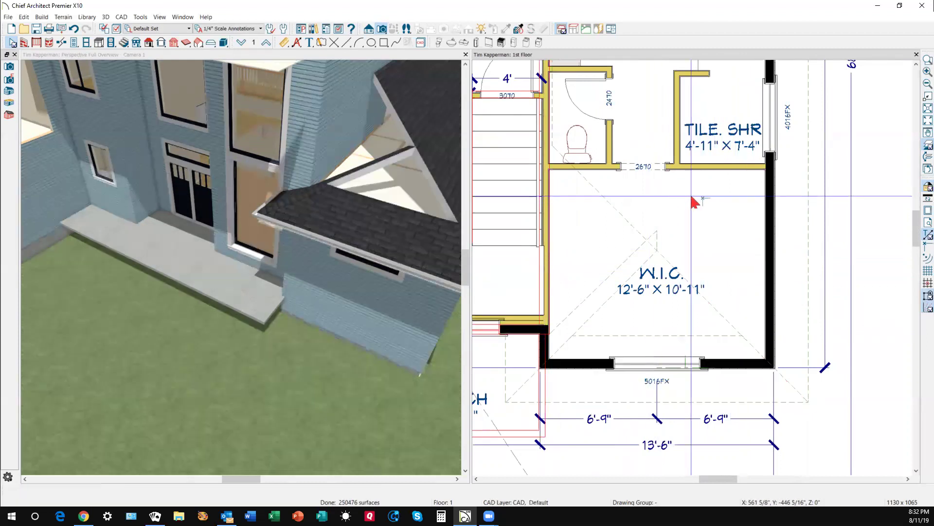
- Break the side roof plane's front hip edge near the outer front corner of the W.I.C
{"action": "left_click", "coordinate": [597, 195]}
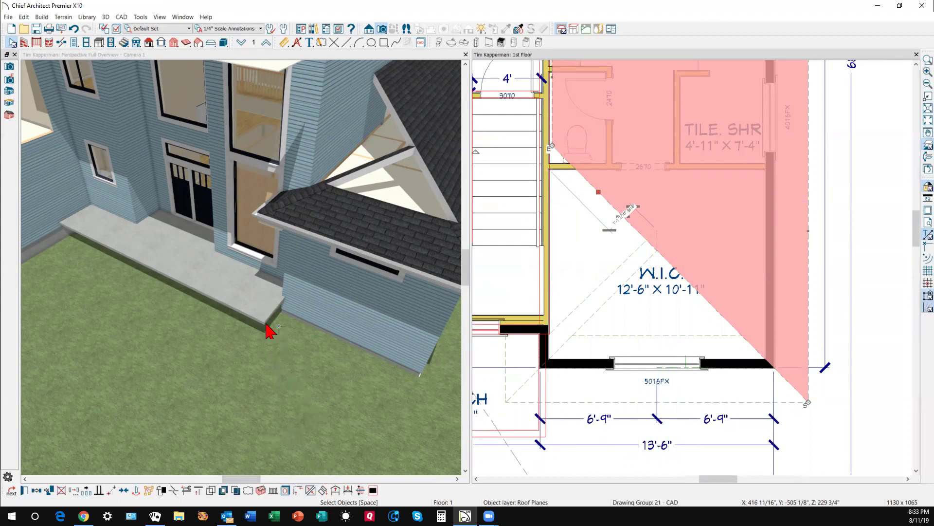
{"action": "scroll", "coordinate": [229, 260], "scroll_direction": "down", "scroll_amount": 3}
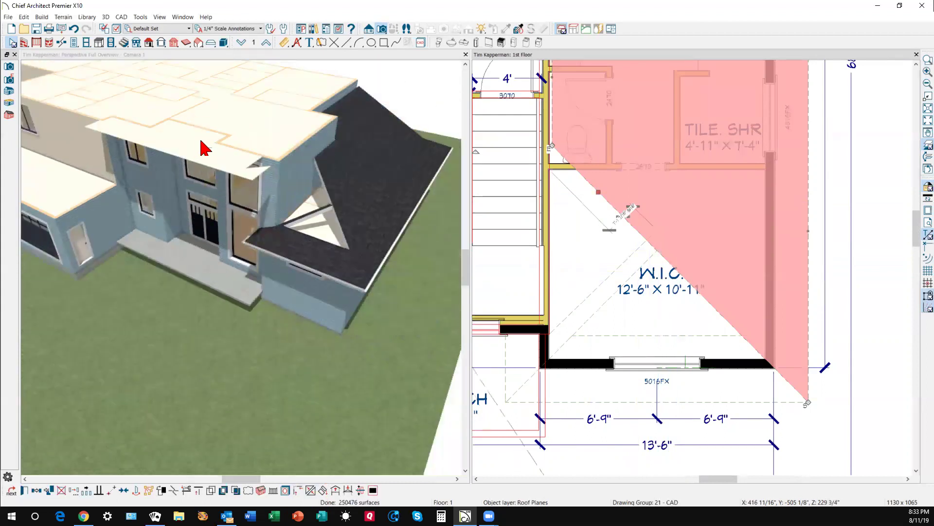
{"action": "scroll", "coordinate": [303, 168], "scroll_direction": "up", "scroll_amount": 3}
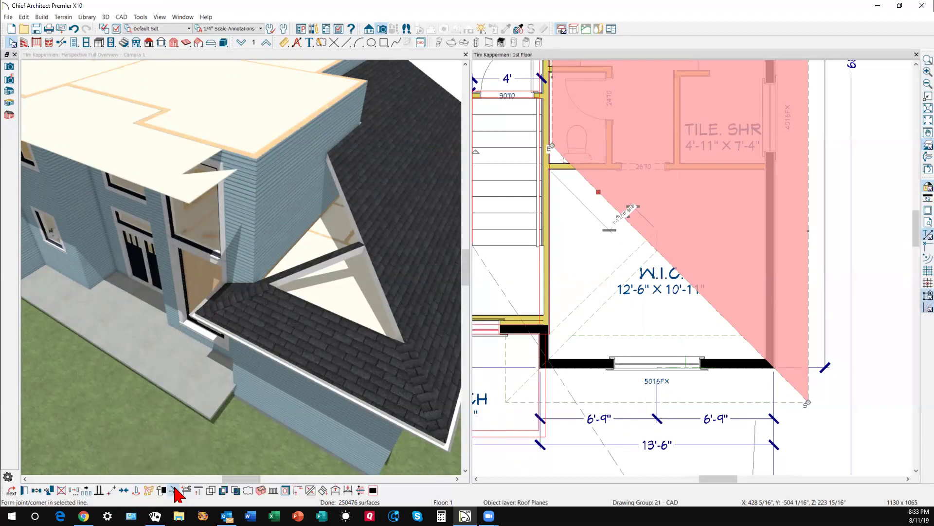
{"action": "left_click", "coordinate": [175, 488]}
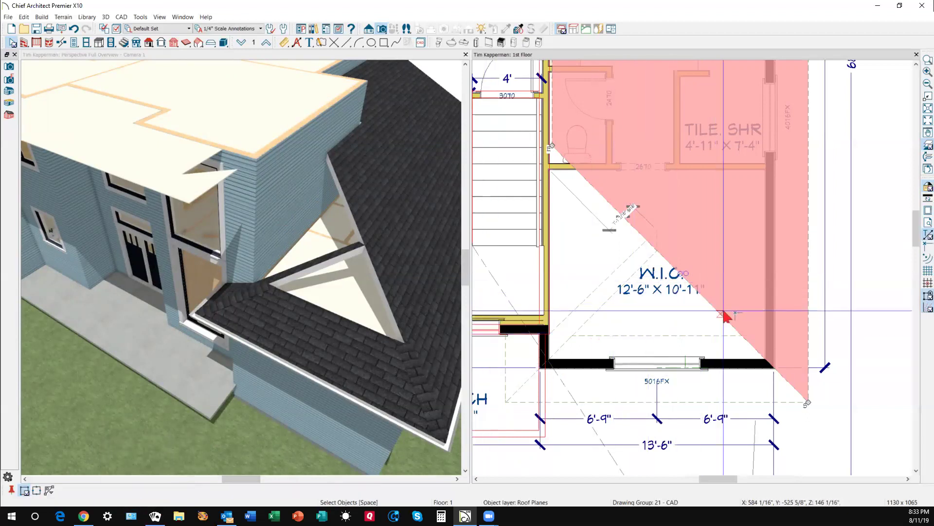
{"action": "left_click", "coordinate": [758, 358]}
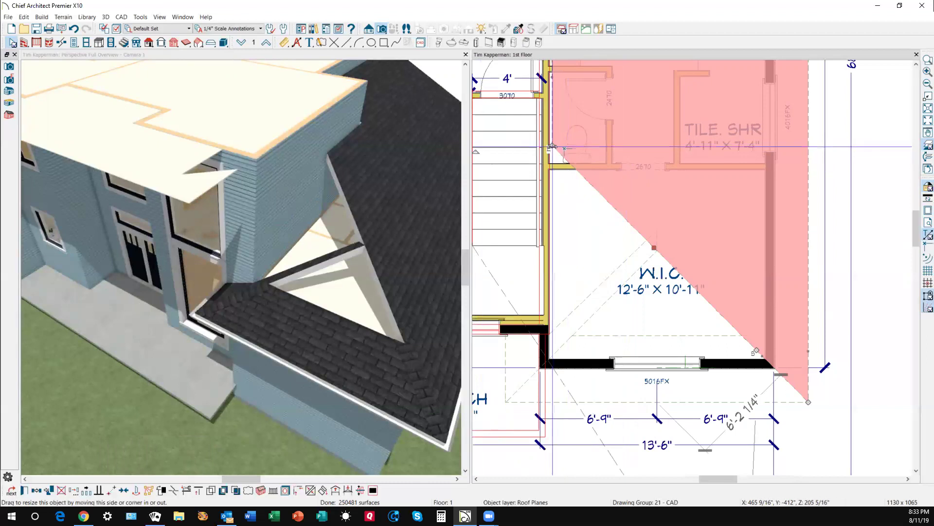
- Move the side roof plane's upper front corner along the second-floor wall line until the end is square just inside the W.I.C. front wall
{"action": "left_click_drag", "start_coordinate": [551, 147], "coordinate": [552, 352]}
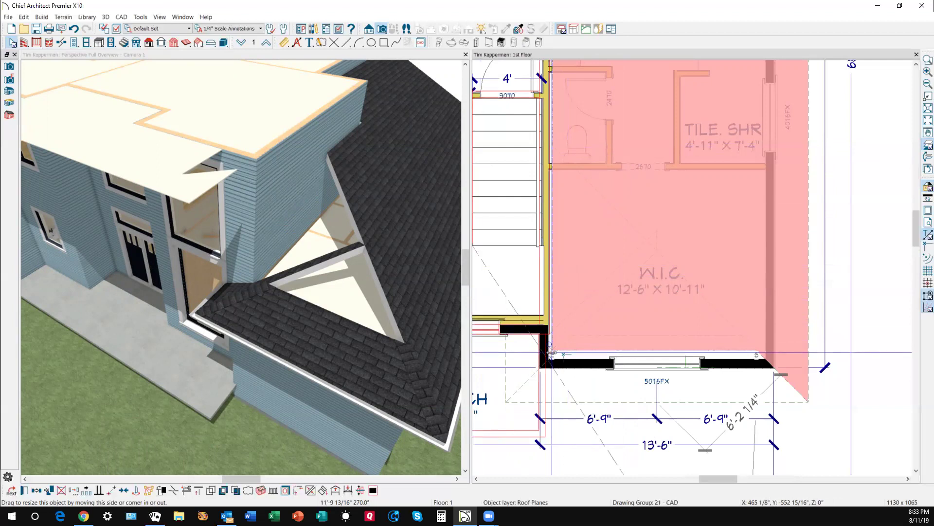
{"action": "left_click_drag", "start_coordinate": [551, 352], "coordinate": [552, 352]}
{"action": "key", "text": "Escape"}
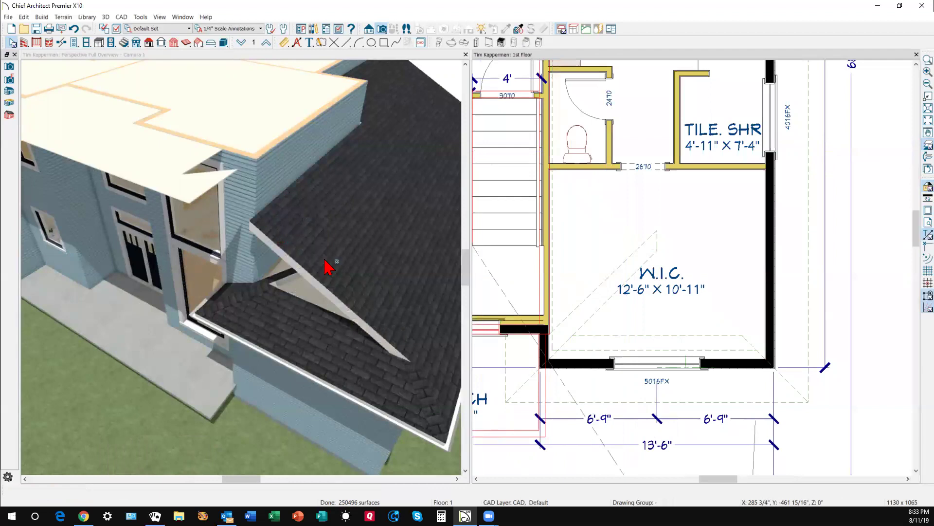
- Check the roof overlap from the front and delete the narrow leftover inner roof plane running diagonally over the W.I.C
{"action": "scroll", "coordinate": [360, 178], "scroll_direction": "down", "scroll_amount": 5}
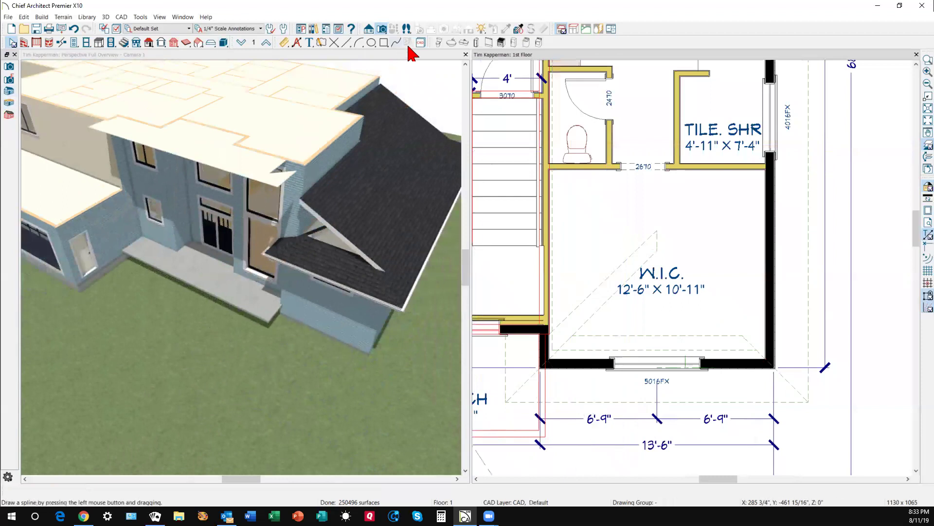
{"action": "left_click", "coordinate": [368, 75]}
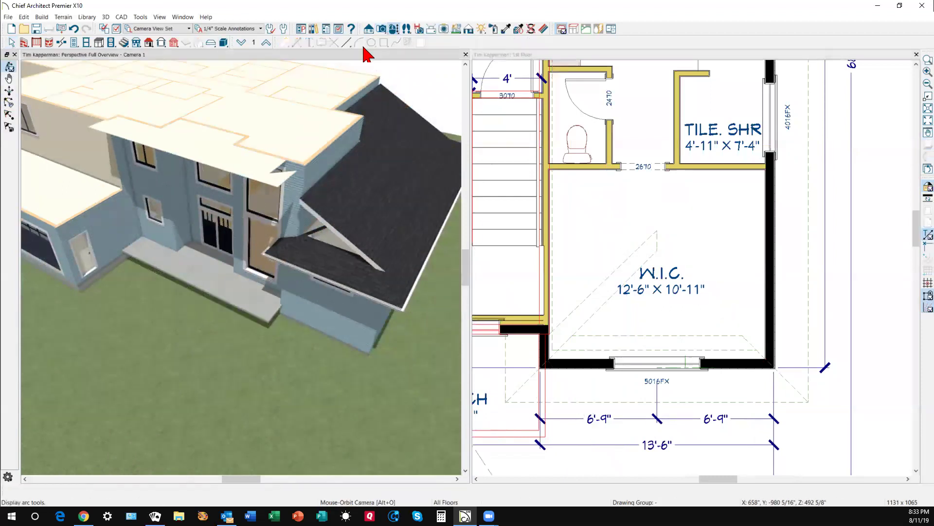
{"action": "left_click_drag", "start_coordinate": [365, 175], "coordinate": [386, 140]}
{"action": "scroll", "coordinate": [366, 170], "scroll_direction": "up", "scroll_amount": 5}
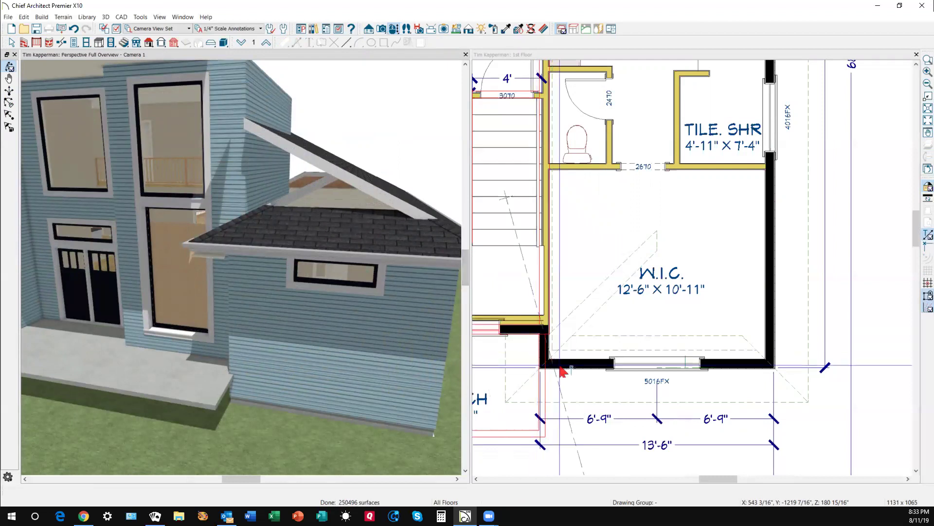
{"action": "left_click", "coordinate": [517, 381]}
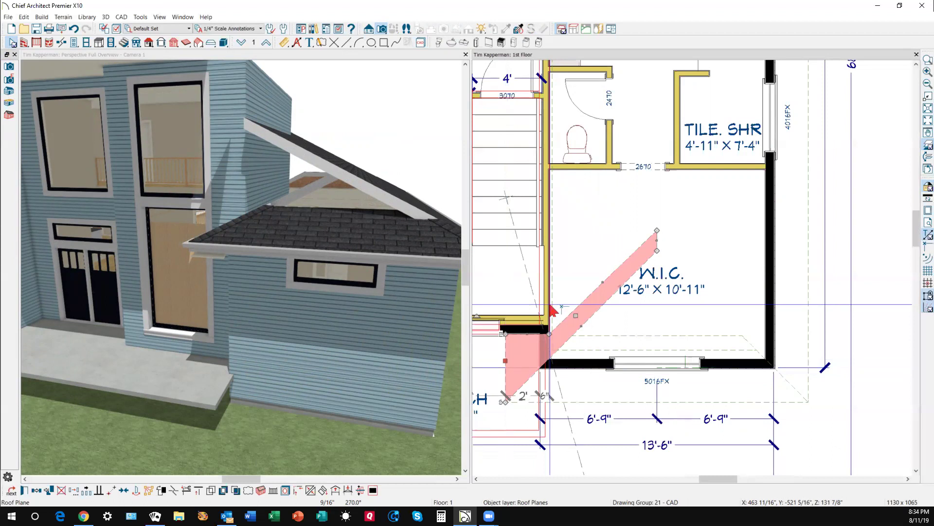
{"action": "key", "text": "Delete"}
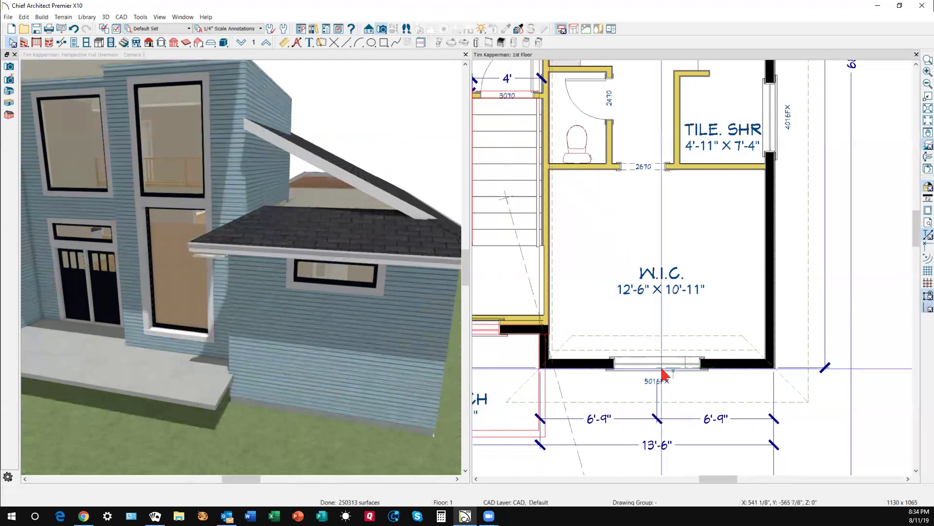
- Delete the front hip roof plane and extend the side roof plane's end squarely to 2' beyond the W.I.C. front wall
{"action": "left_click", "coordinate": [628, 402]}
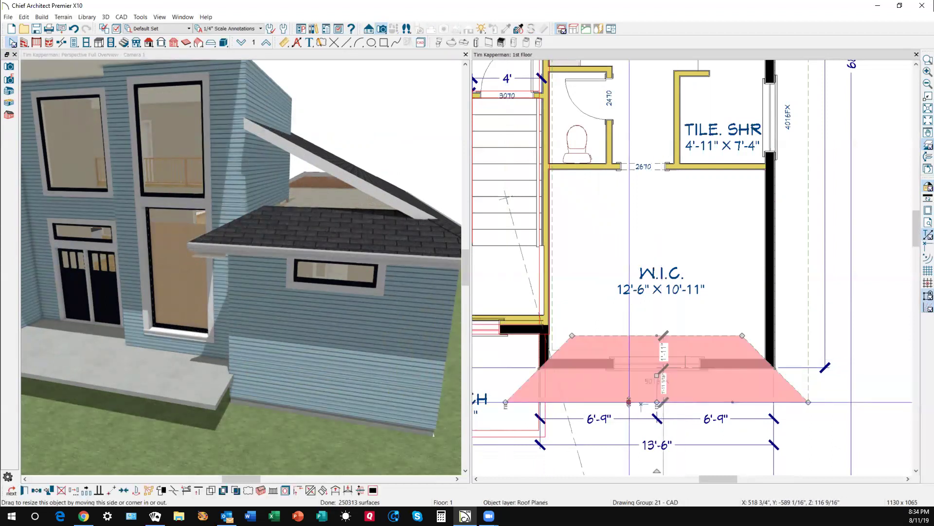
{"action": "left_click_drag", "start_coordinate": [629, 402], "coordinate": [809, 402]}
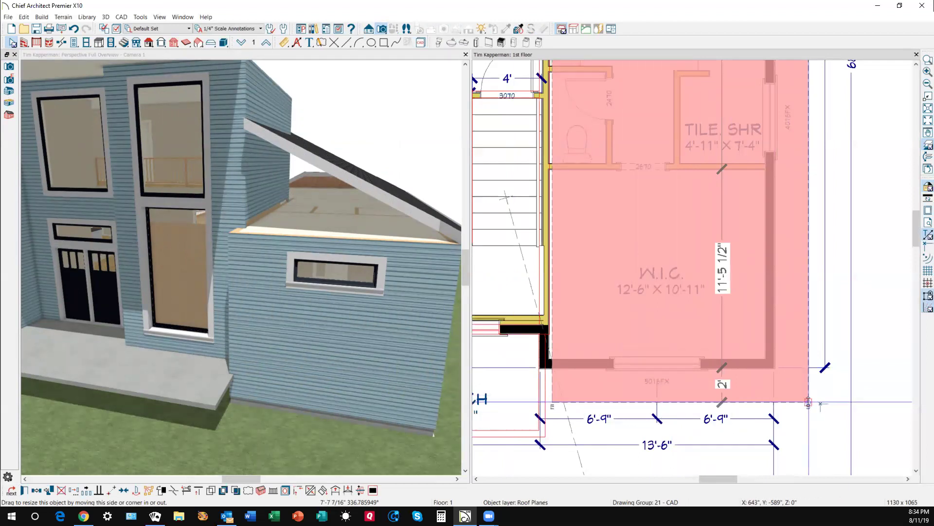
{"action": "left_click_drag", "start_coordinate": [808, 402], "coordinate": [808, 402]}
{"action": "key", "text": "Escape"}
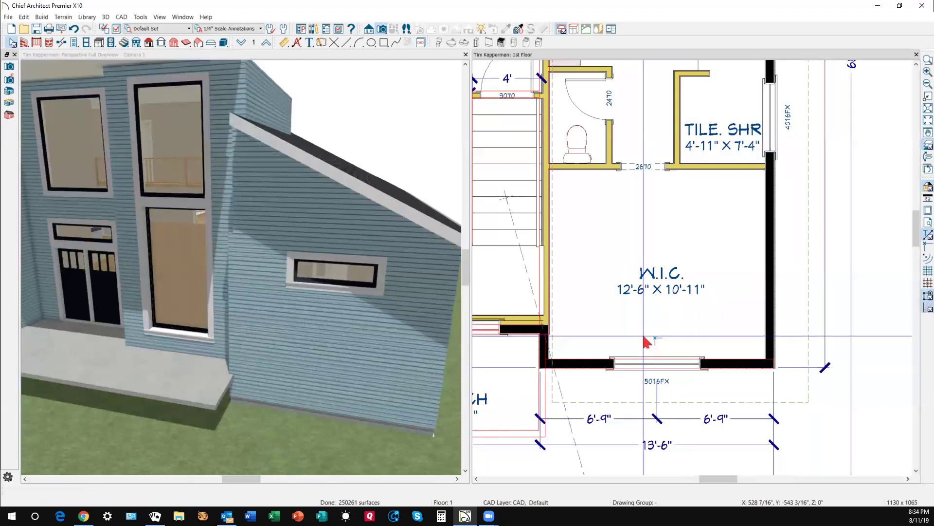
- Inspect the gap beside the tall front windows and break the side roof plane's upper edge at the second-floor front wall face
{"action": "scroll", "coordinate": [555, 197], "scroll_direction": "down", "scroll_amount": 1}
{"action": "scroll", "coordinate": [555, 197], "scroll_direction": "down", "scroll_amount": 1}
{"action": "scroll", "coordinate": [323, 223], "scroll_direction": "down", "scroll_amount": 3}
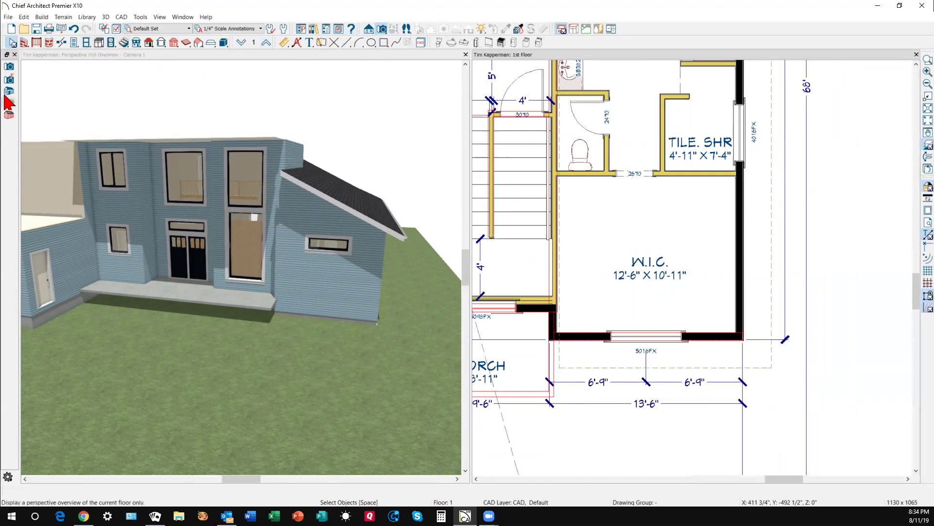
{"action": "left_click", "coordinate": [69, 72]}
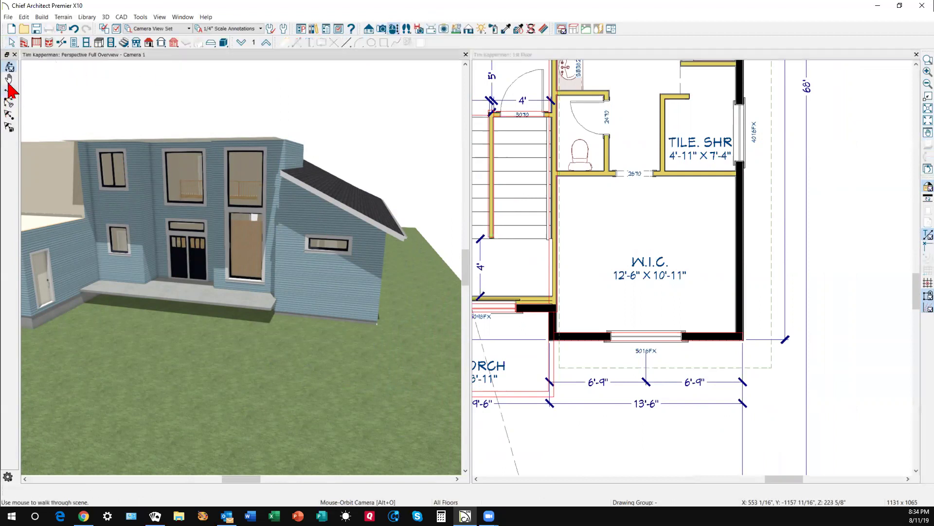
{"action": "left_click_drag", "start_coordinate": [200, 193], "coordinate": [273, 211]}
{"action": "scroll", "coordinate": [303, 176], "scroll_direction": "up", "scroll_amount": 4}
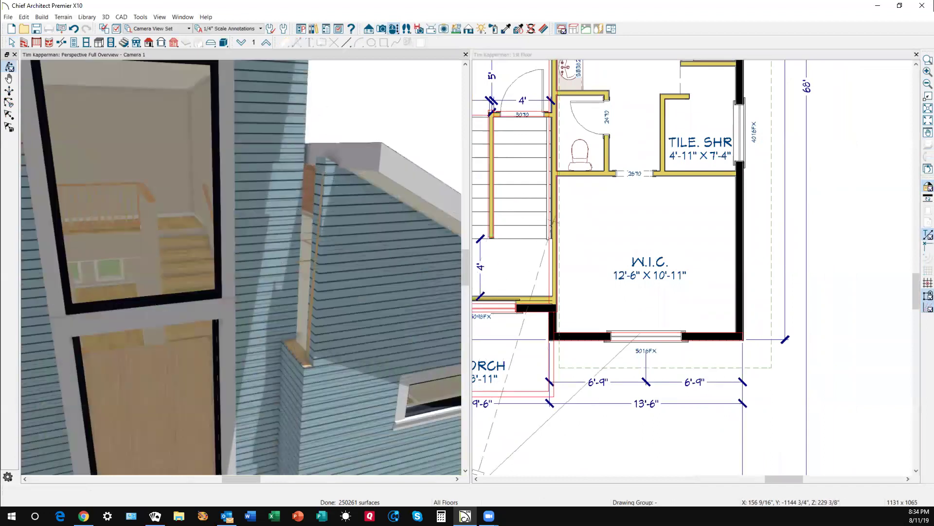
{"action": "scroll", "coordinate": [599, 411], "scroll_direction": "up", "scroll_amount": 4}
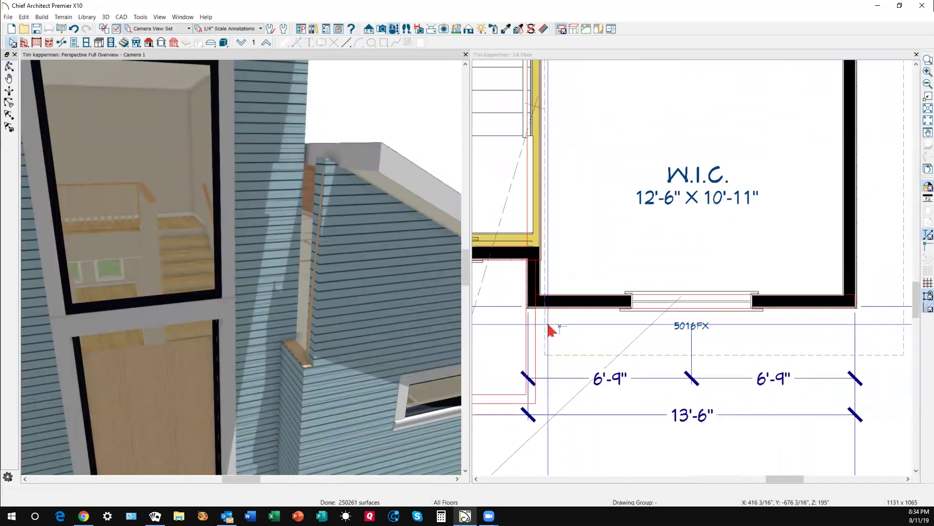
{"action": "left_click", "coordinate": [549, 325]}
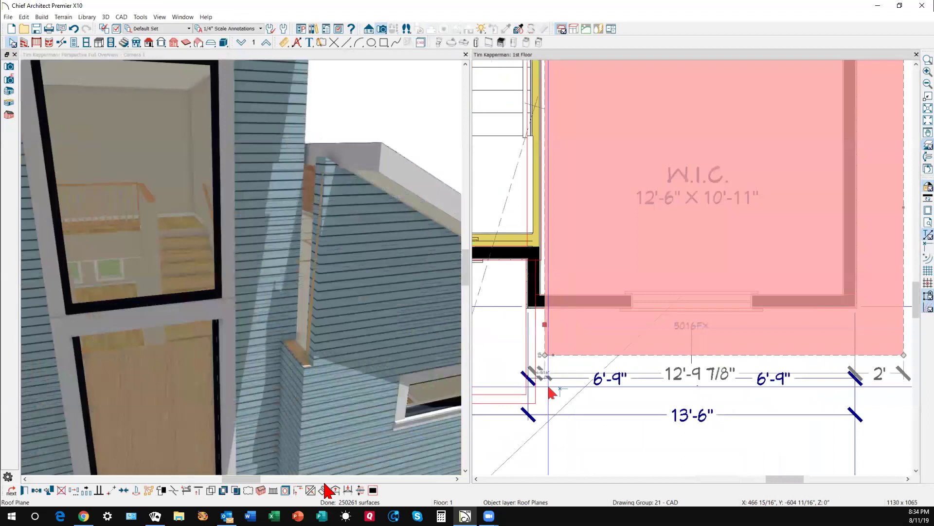
{"action": "left_click", "coordinate": [173, 489]}
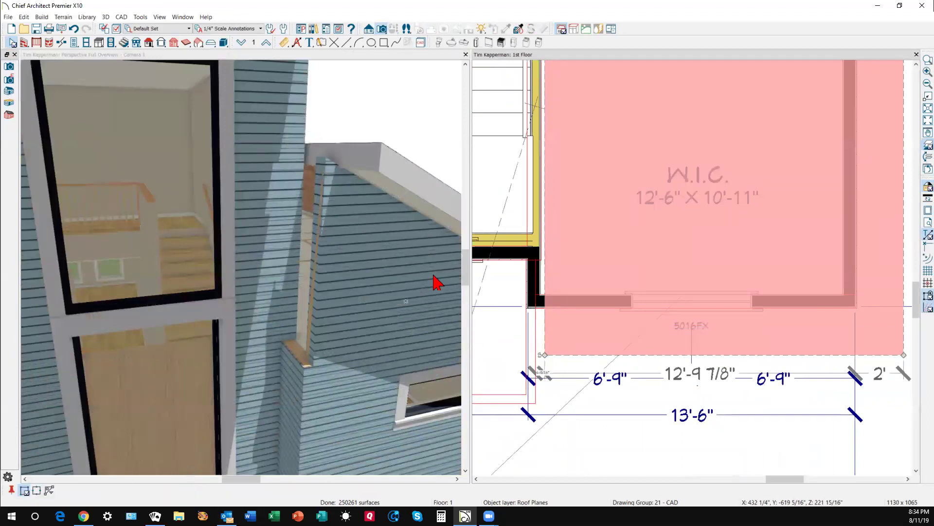
{"action": "left_click", "coordinate": [545, 261]}
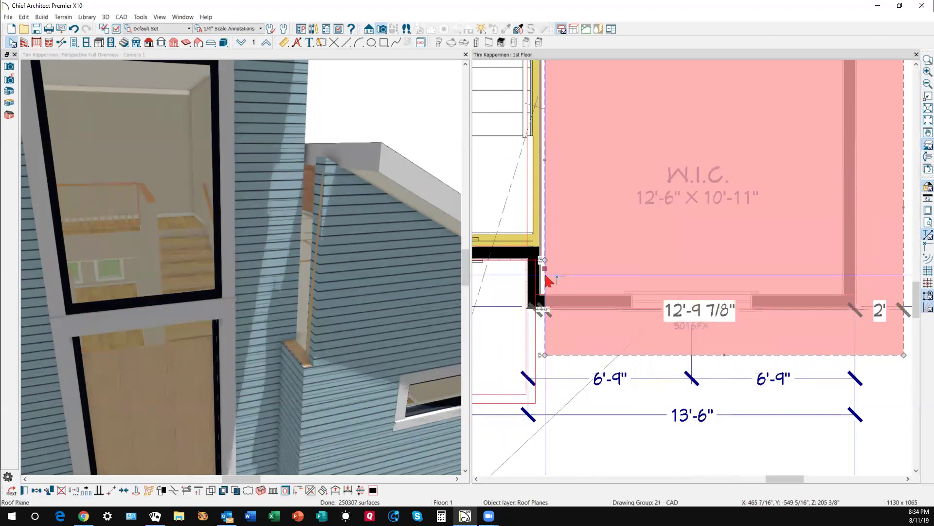
- Extend the side roof plane's broken upper edge past the W.I.C. corner and set its overhang beyond the wall to 18"
{"action": "left_click_drag", "start_coordinate": [546, 268], "coordinate": [499, 287]}
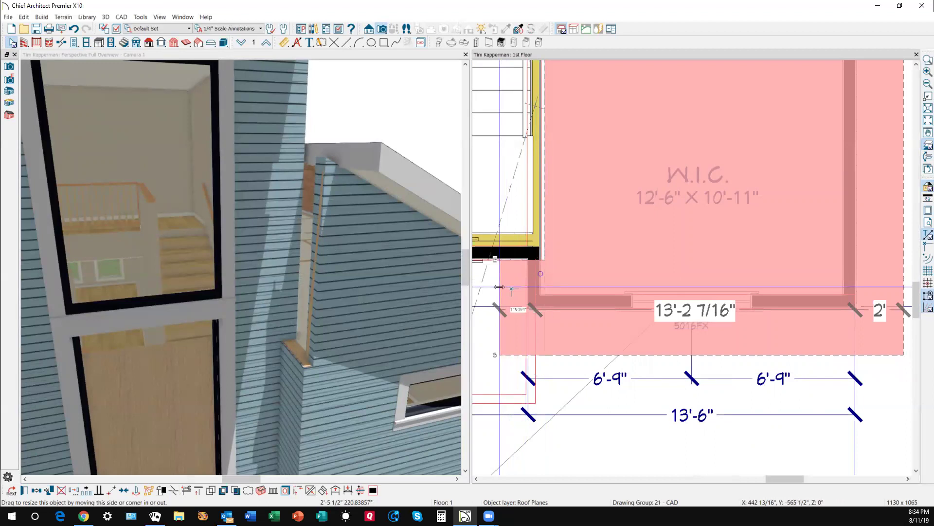
{"action": "left_click_drag", "start_coordinate": [499, 287], "coordinate": [499, 287]}
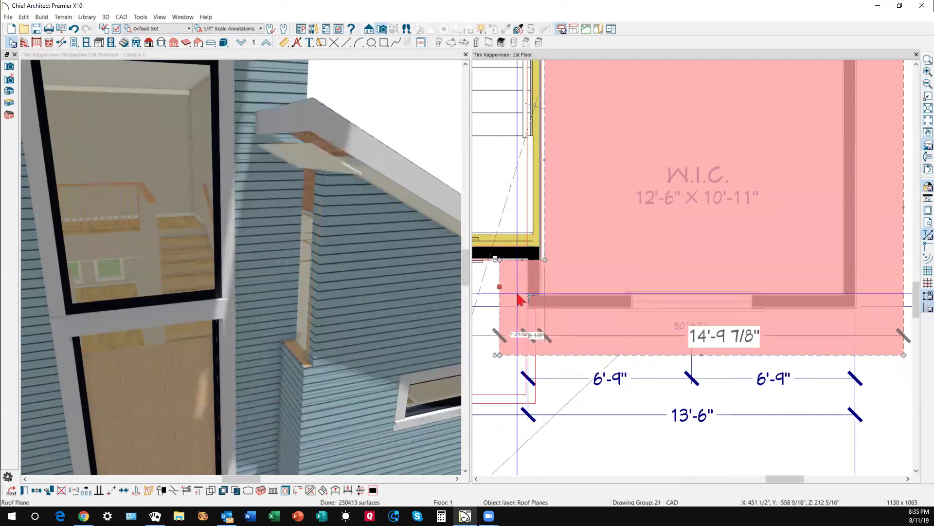
{"action": "left_click", "coordinate": [519, 335]}
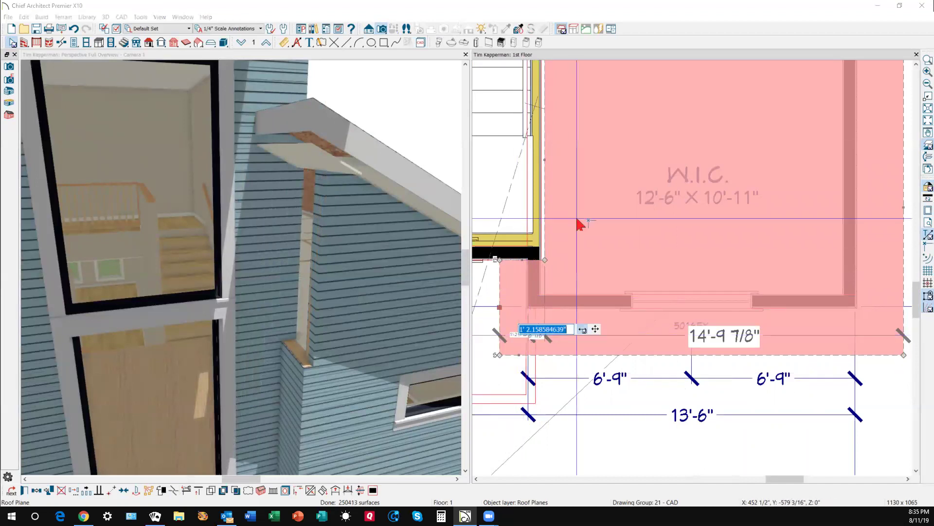
{"action": "type", "text": "18"}
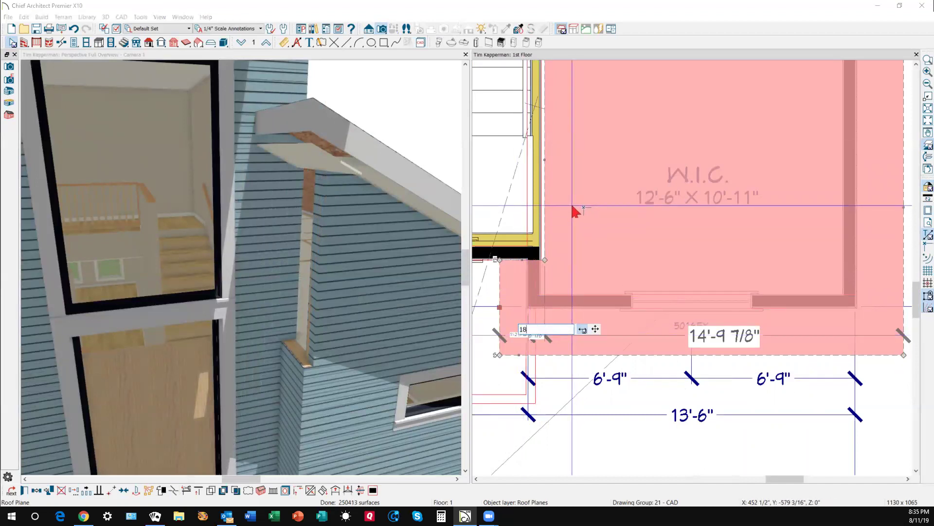
{"action": "key", "text": "Return"}
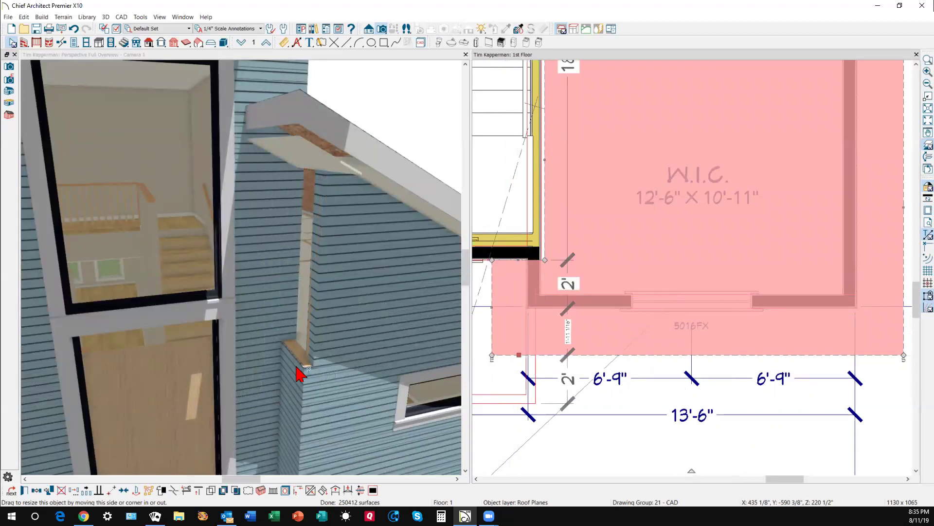
{"action": "scroll", "coordinate": [599, 273], "scroll_direction": "down", "scroll_amount": 2}
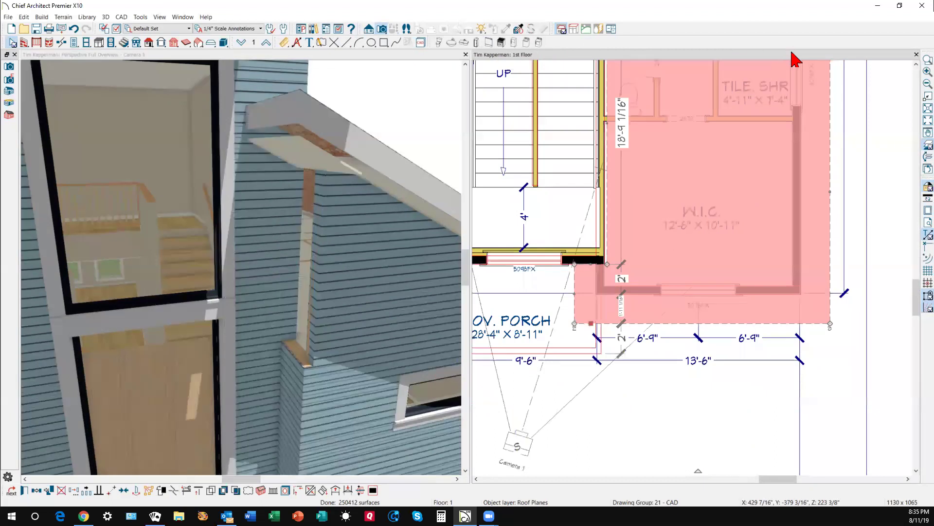
{"action": "key", "text": "Escape"}
{"action": "left_click", "coordinate": [307, 56]}
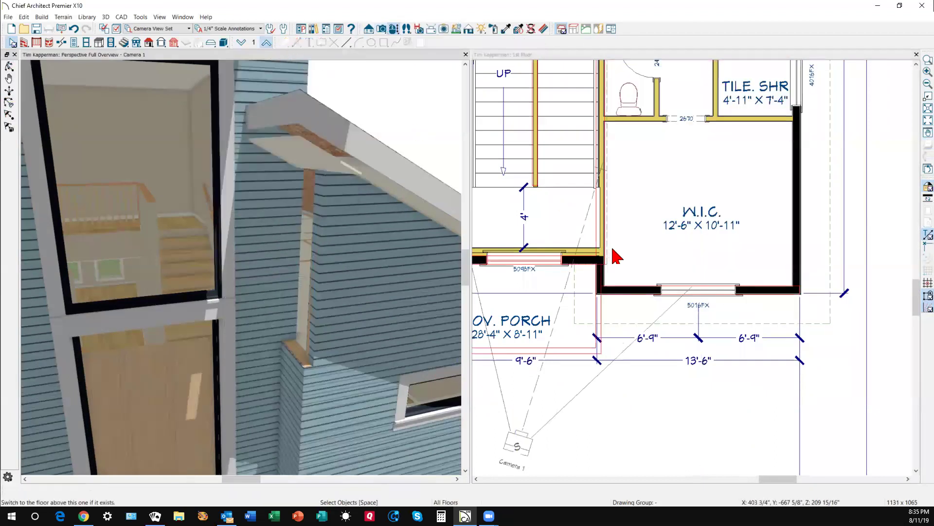
{"action": "key", "text": "Page_Up"}
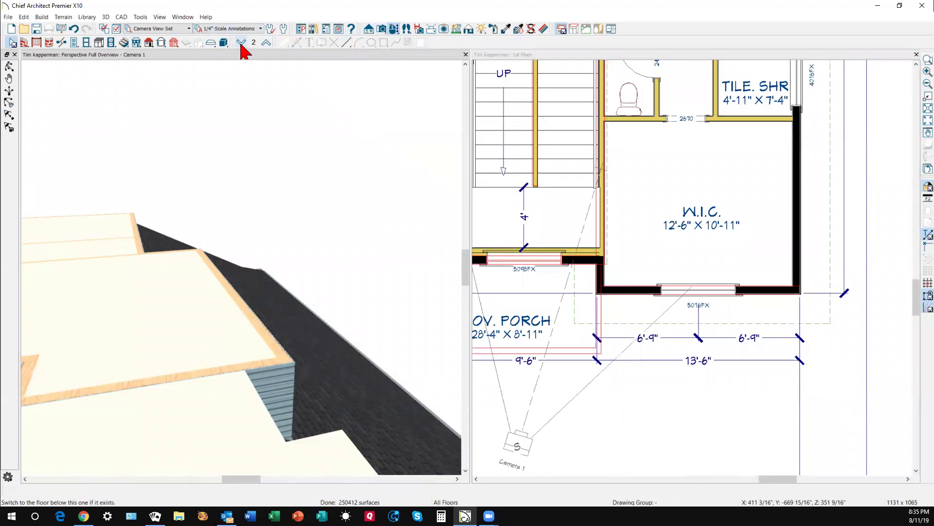
{"action": "key", "text": "Page_Down"}
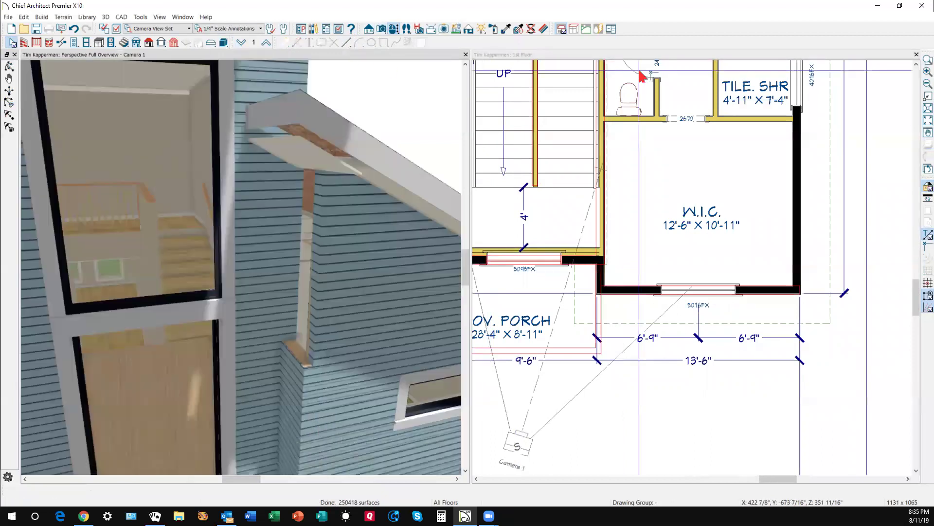
{"action": "left_click", "coordinate": [880, 62]}
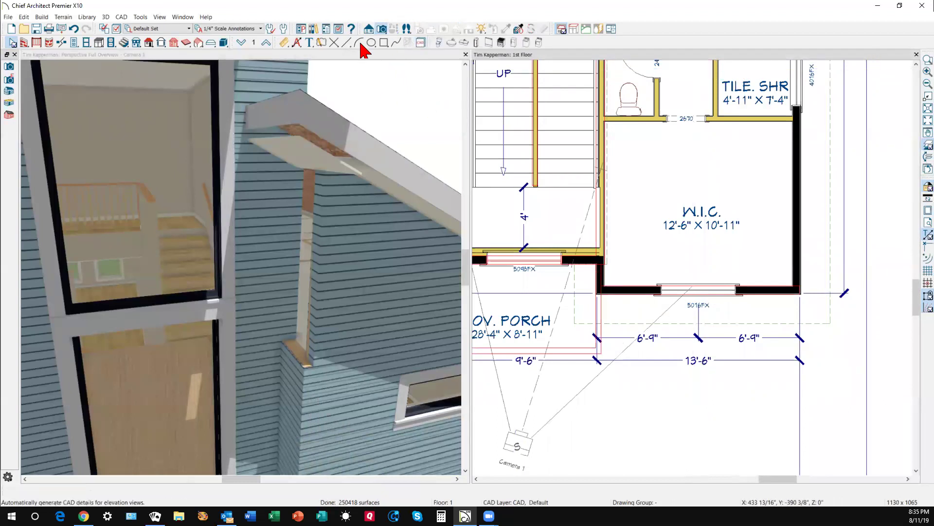
- On the second floor, draw a 2' wall from the W.I.C. front wall's inner end to the stairwell corner, accepting changes to automatically generated walls
{"action": "left_click", "coordinate": [266, 44]}
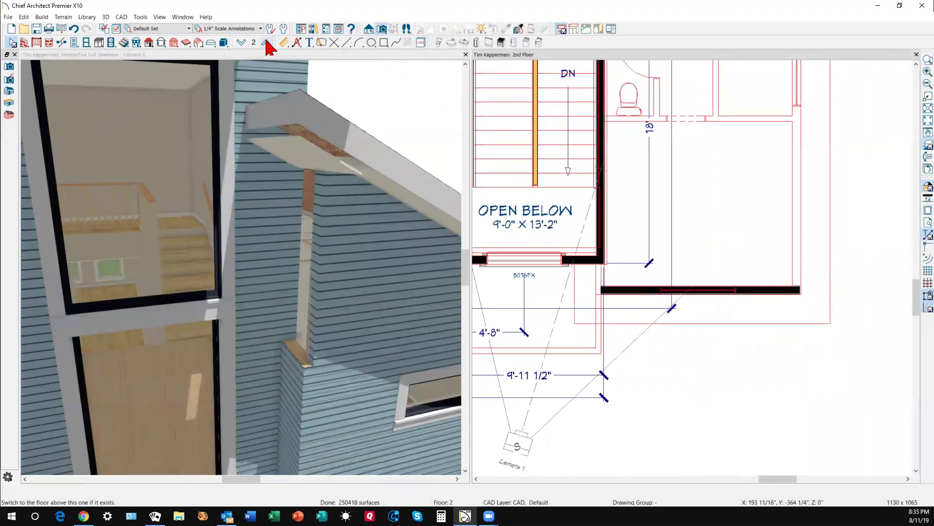
{"action": "scroll", "coordinate": [606, 295], "scroll_direction": "up", "scroll_amount": 2}
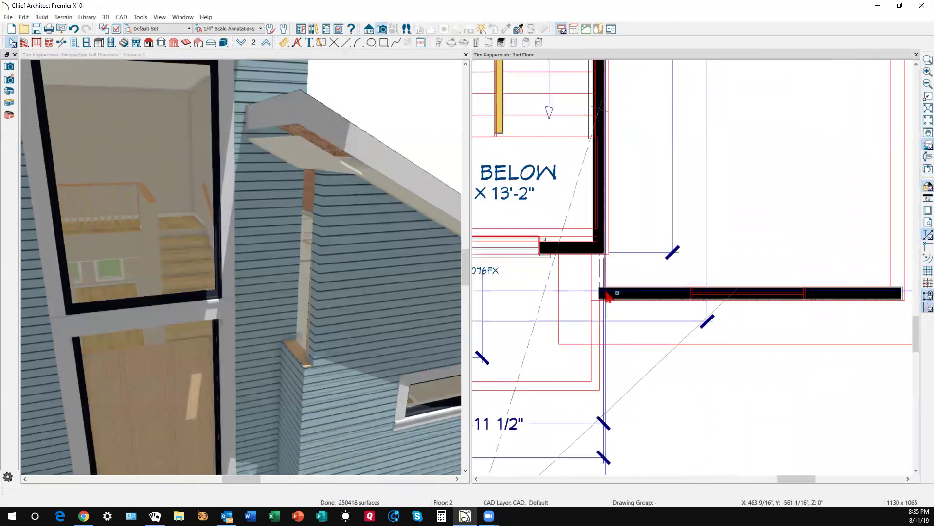
{"action": "left_click", "coordinate": [605, 293]}
{"action": "left_click_drag", "start_coordinate": [588, 298], "coordinate": [592, 264]}
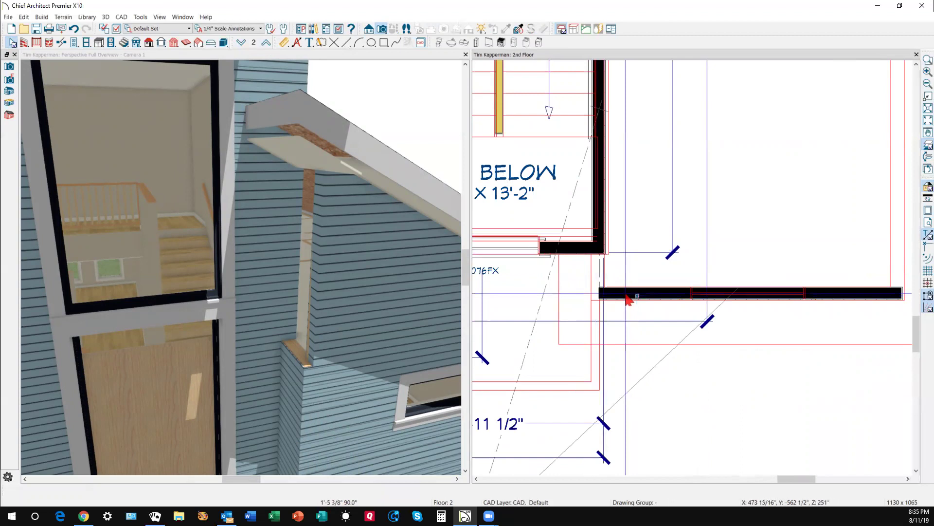
{"action": "left_click", "coordinate": [606, 295]}
{"action": "left_click_drag", "start_coordinate": [588, 298], "coordinate": [601, 252]}
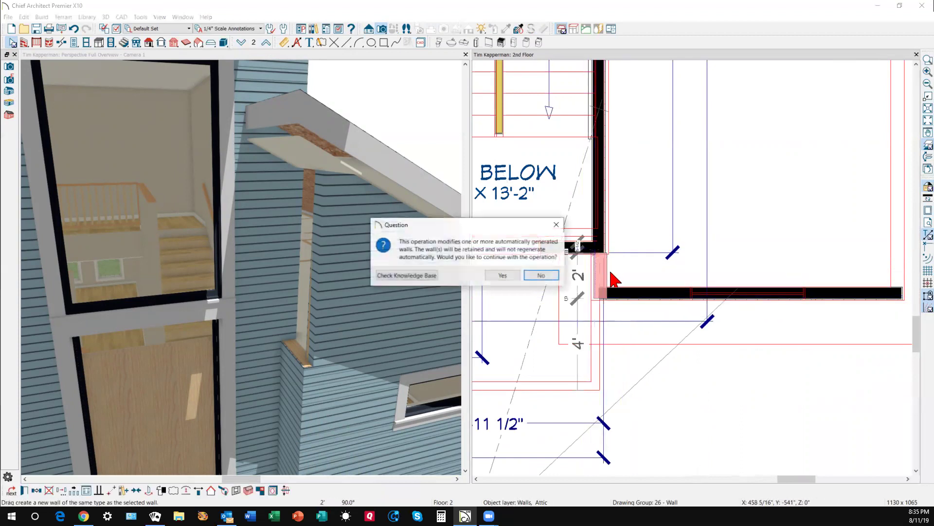
{"action": "left_click", "coordinate": [512, 275]}
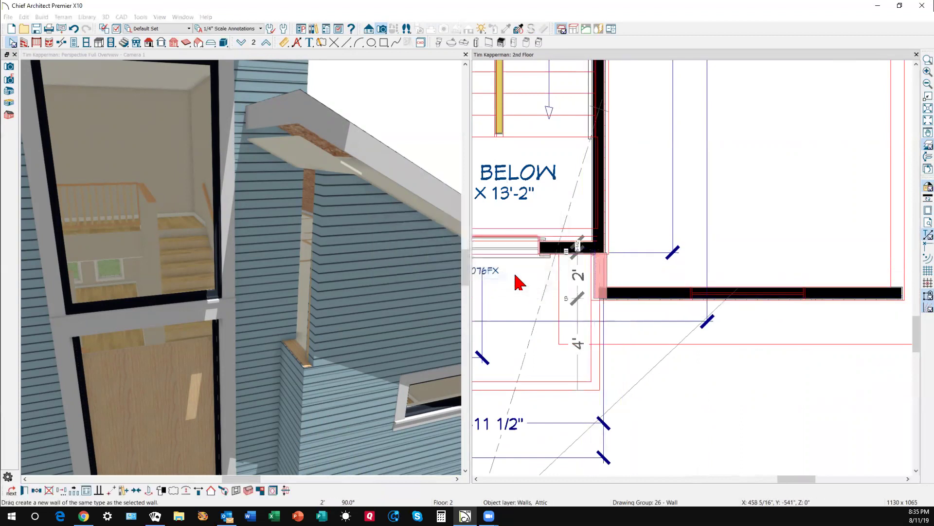
- Align the short second-floor wall at the W.I.C. corner with the wall below and check the front exterior
{"action": "left_click", "coordinate": [610, 271]}
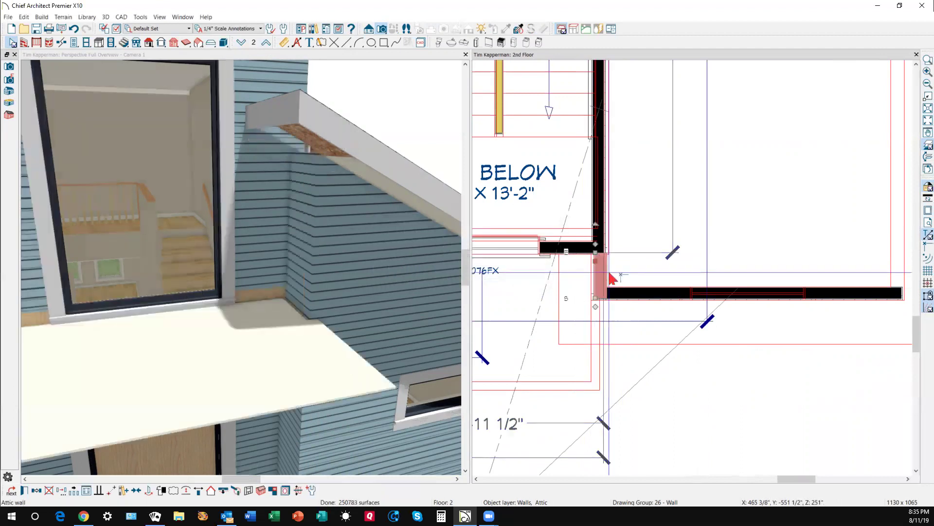
{"action": "left_click", "coordinate": [602, 276]}
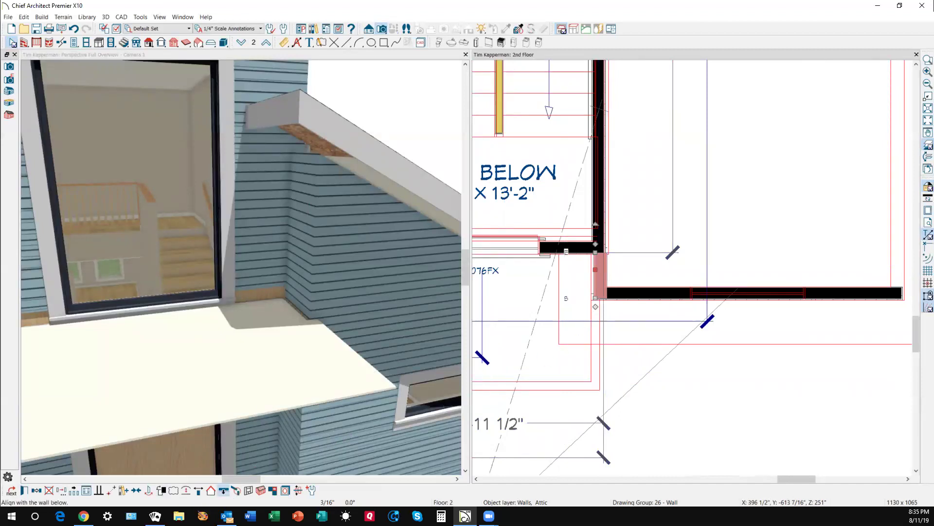
{"action": "left_click", "coordinate": [223, 490]}
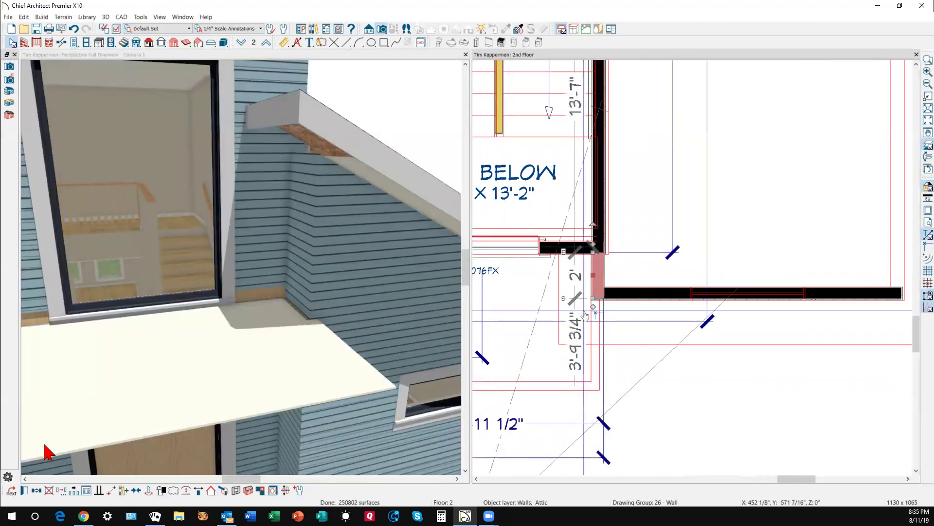
{"action": "left_click", "coordinate": [139, 397]}
{"action": "scroll", "coordinate": [146, 370], "scroll_direction": "down", "scroll_amount": 6}
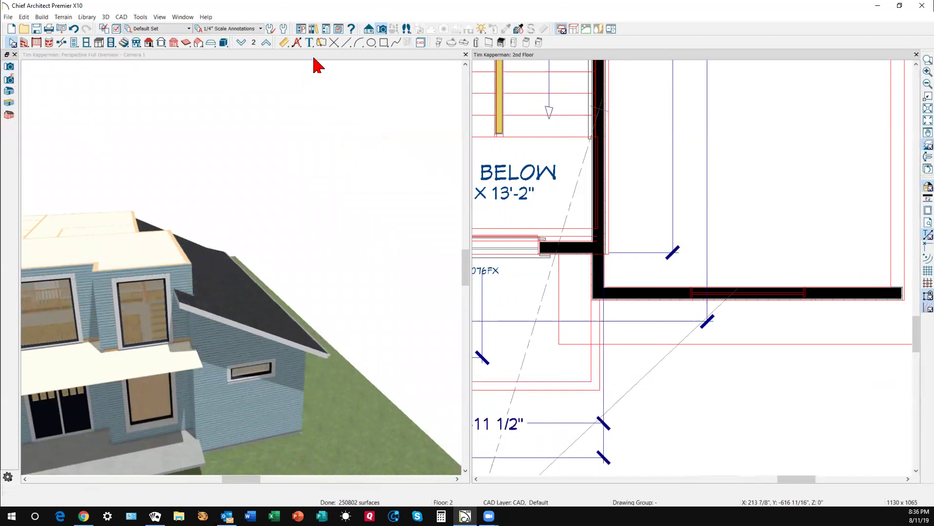
- Delete the rear hip roof plane and the small inner roof plane beside it over the master bedroom
{"action": "left_click", "coordinate": [339, 125]}
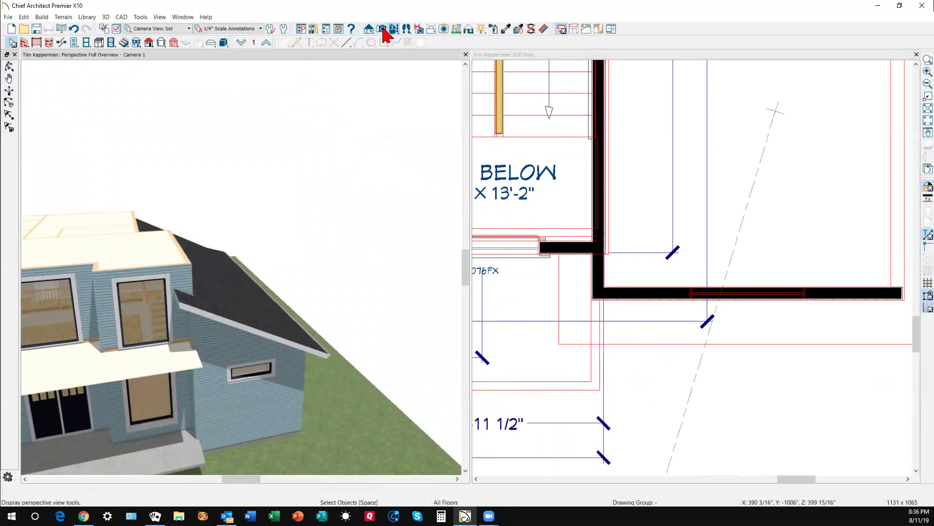
{"action": "left_click_drag", "start_coordinate": [417, 200], "coordinate": [361, 334]}
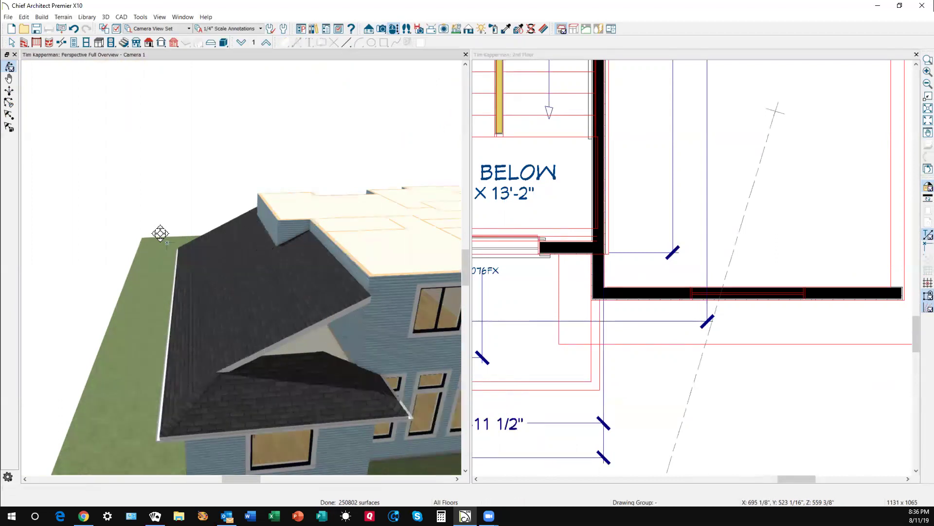
{"action": "scroll", "coordinate": [345, 364], "scroll_direction": "up", "scroll_amount": 2}
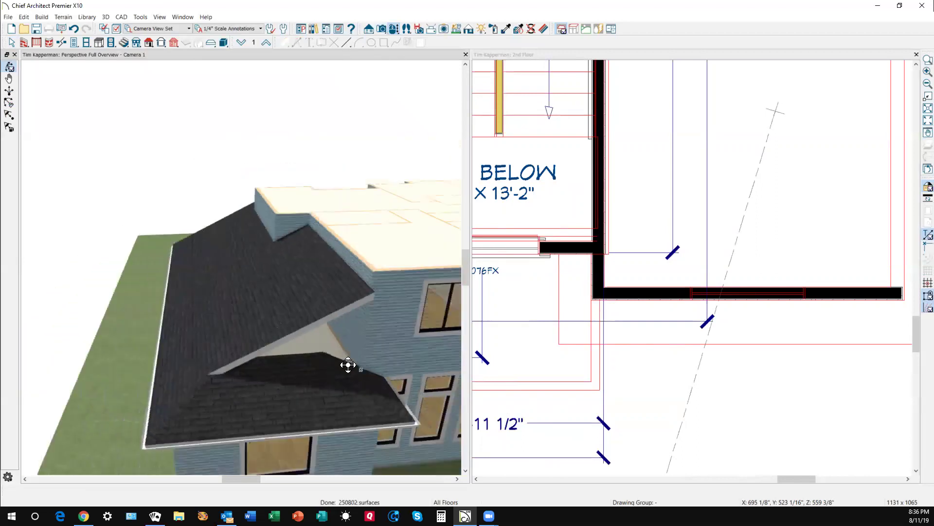
{"action": "scroll", "coordinate": [348, 365], "scroll_direction": "down", "scroll_amount": 2}
{"action": "key", "text": "space"}
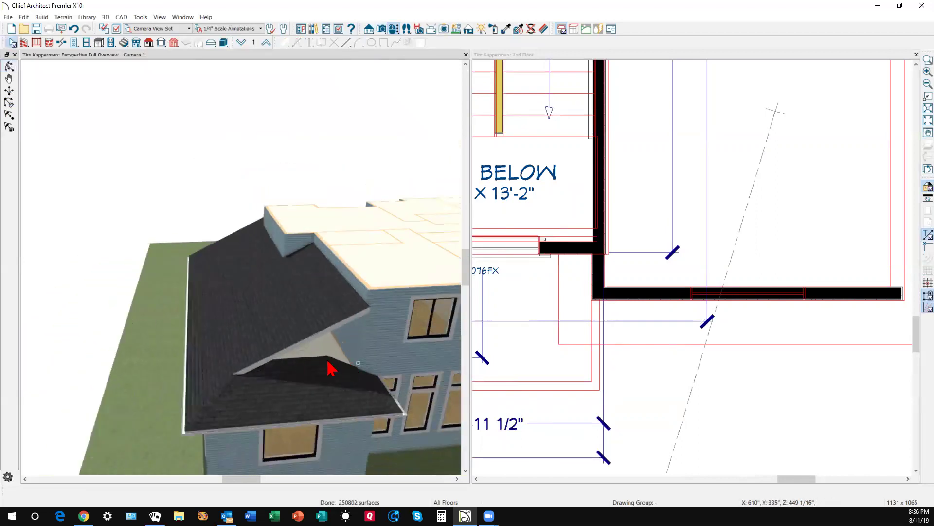
{"action": "left_click", "coordinate": [322, 390]}
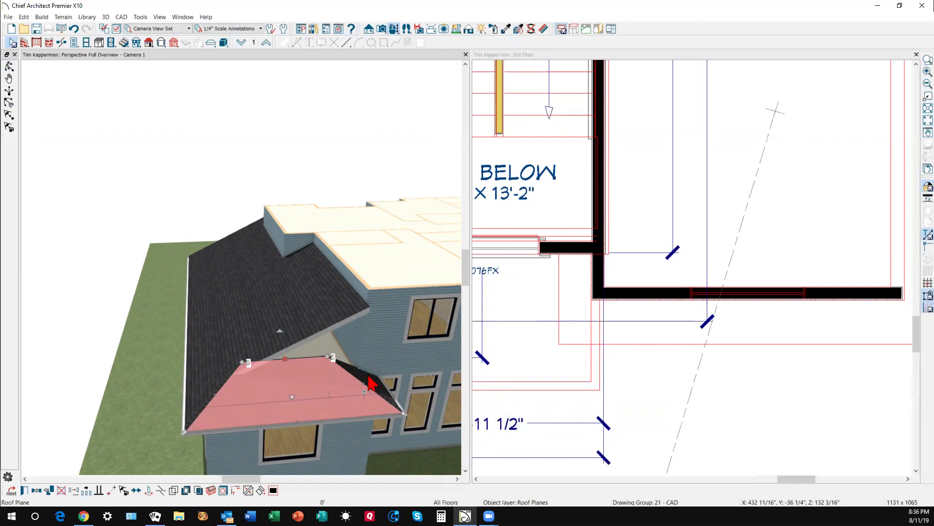
{"action": "left_click_drag", "start_coordinate": [367, 377], "coordinate": [375, 384]}
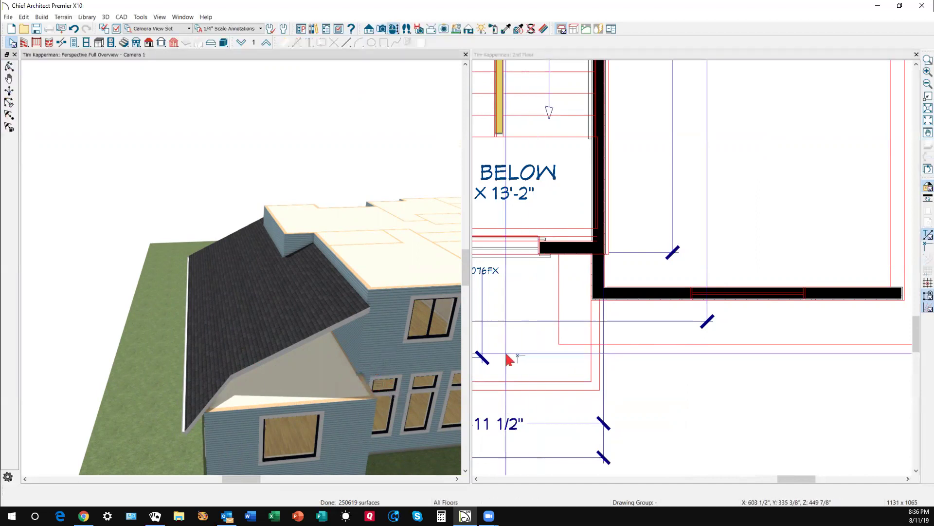
- Draw a second-floor exterior wall about 16' long over the master bedroom's rear wall, ending at the outer corner
{"action": "left_click", "coordinate": [571, 387]}
{"action": "scroll", "coordinate": [570, 389], "scroll_direction": "down", "scroll_amount": 3}
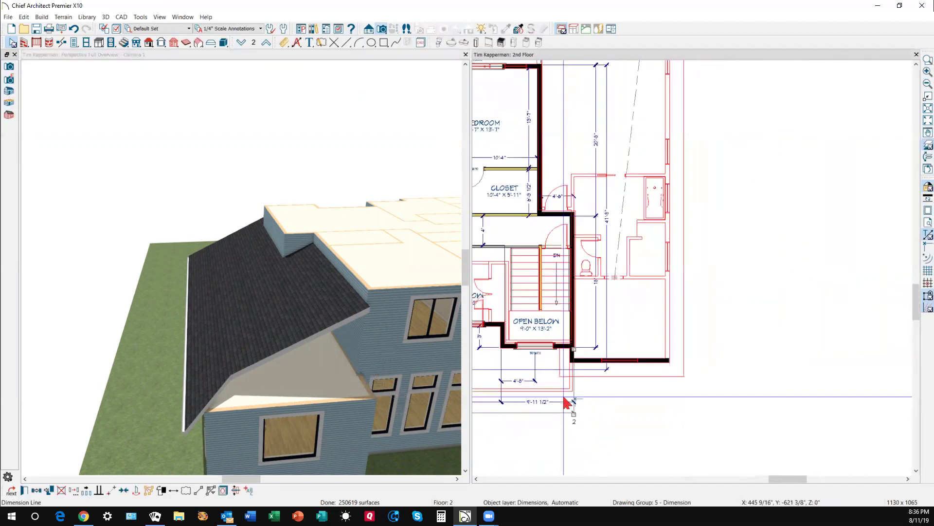
{"action": "scroll", "coordinate": [591, 282], "scroll_direction": "down", "scroll_amount": 2}
{"action": "scroll", "coordinate": [572, 148], "scroll_direction": "up", "scroll_amount": 3}
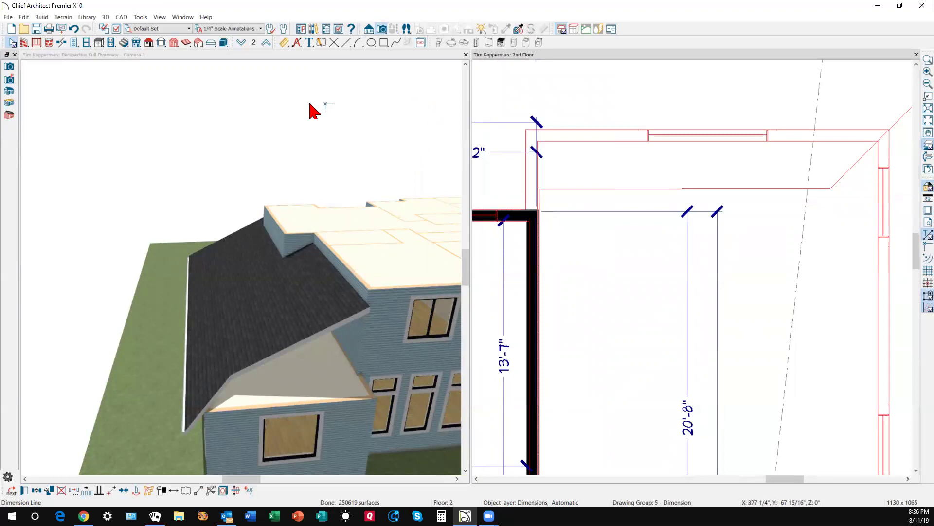
{"action": "scroll", "coordinate": [327, 115], "scroll_direction": "down", "scroll_amount": 3}
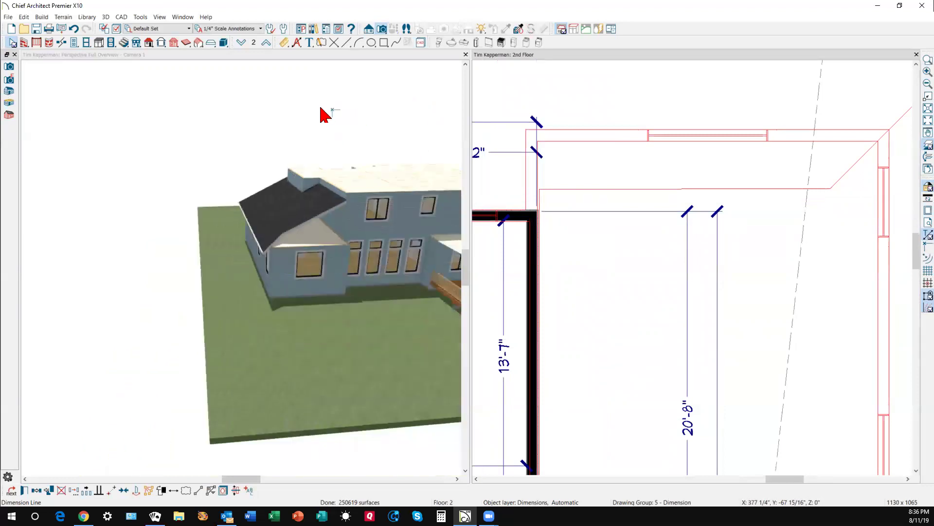
{"action": "left_click", "coordinate": [23, 42]}
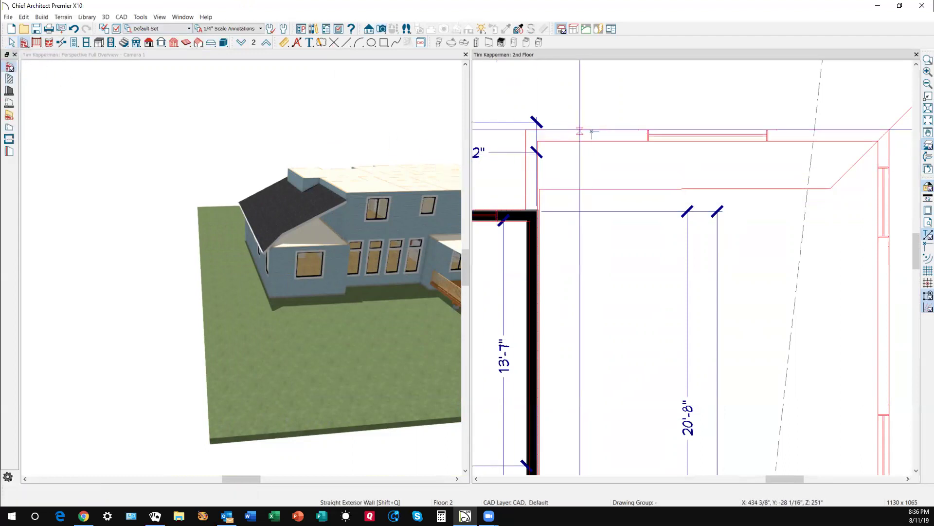
{"action": "left_click_drag", "start_coordinate": [567, 135], "coordinate": [899, 122]}
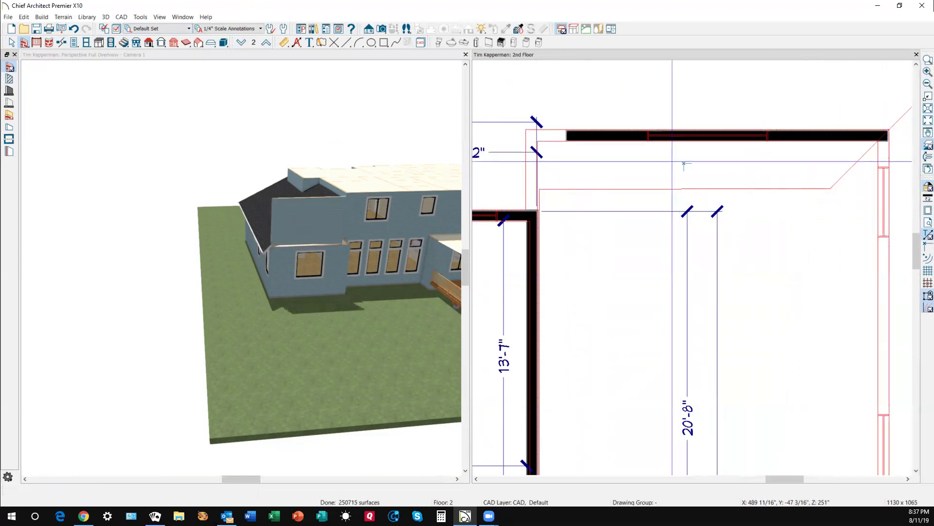
- Add a return wall about 4' long from the new rear wall's inner end to the second-floor bedroom corner, in line with the wall below
{"action": "left_click", "coordinate": [638, 138]}
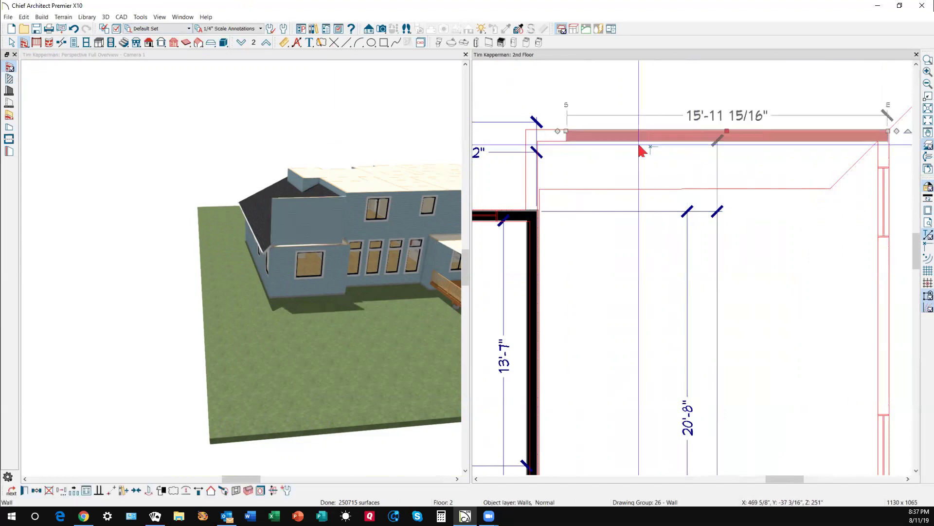
{"action": "left_click_drag", "start_coordinate": [569, 132], "coordinate": [530, 206]}
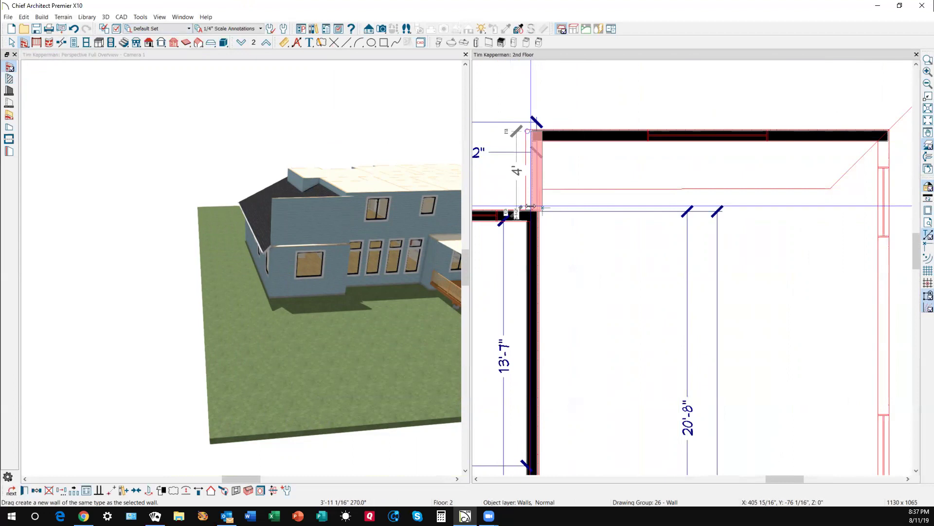
{"action": "left_click_drag", "start_coordinate": [531, 206], "coordinate": [532, 208]}
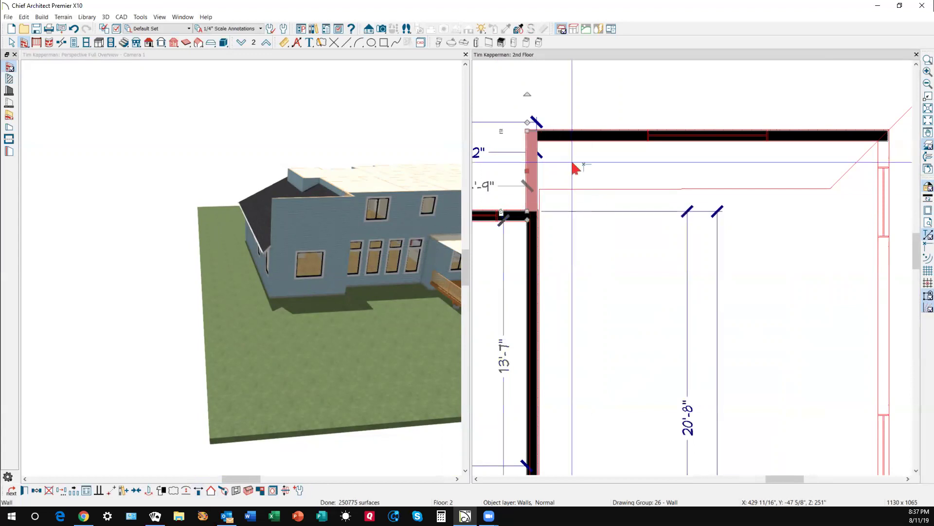
{"action": "left_click", "coordinate": [559, 98]}
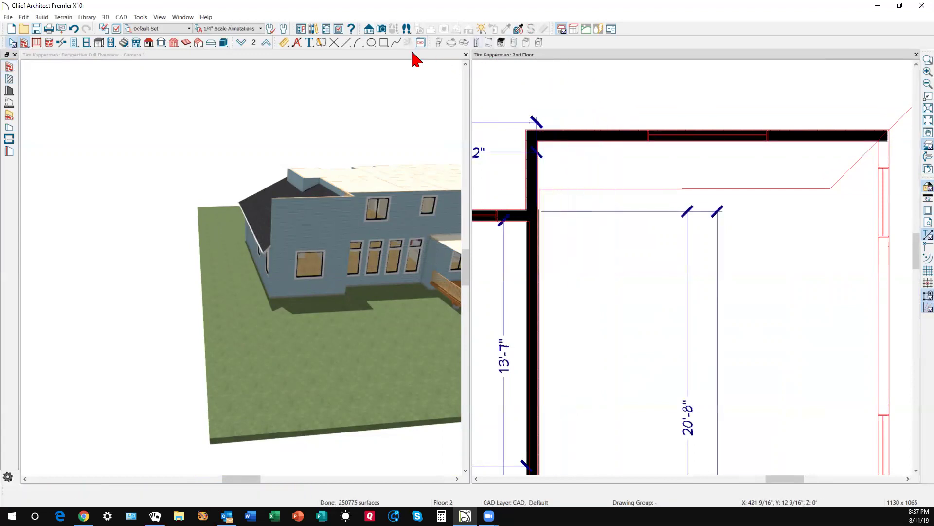
- On the first floor, extend the side roof plane's rear edge outward past the master bedroom's rear wall
{"action": "left_click", "coordinate": [242, 43]}
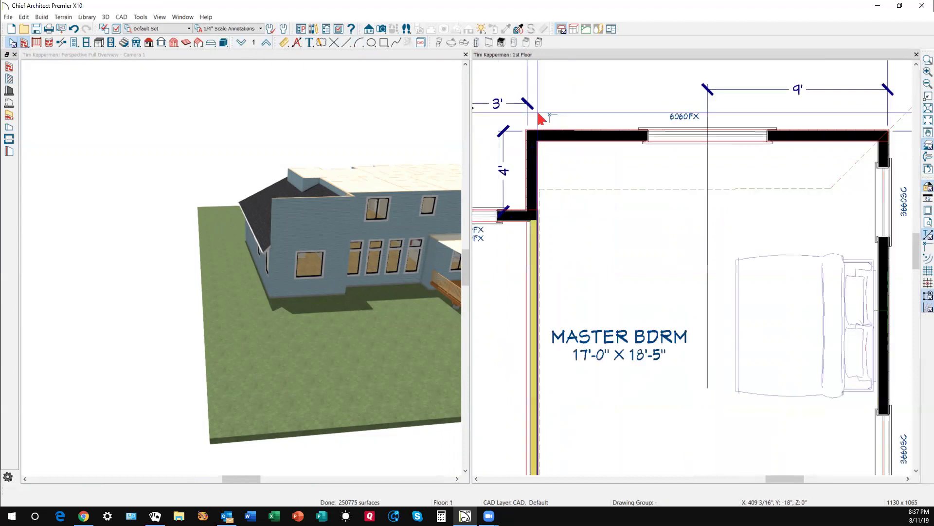
{"action": "left_click", "coordinate": [628, 190]}
{"action": "left_click_drag", "start_coordinate": [627, 191], "coordinate": [655, 105]}
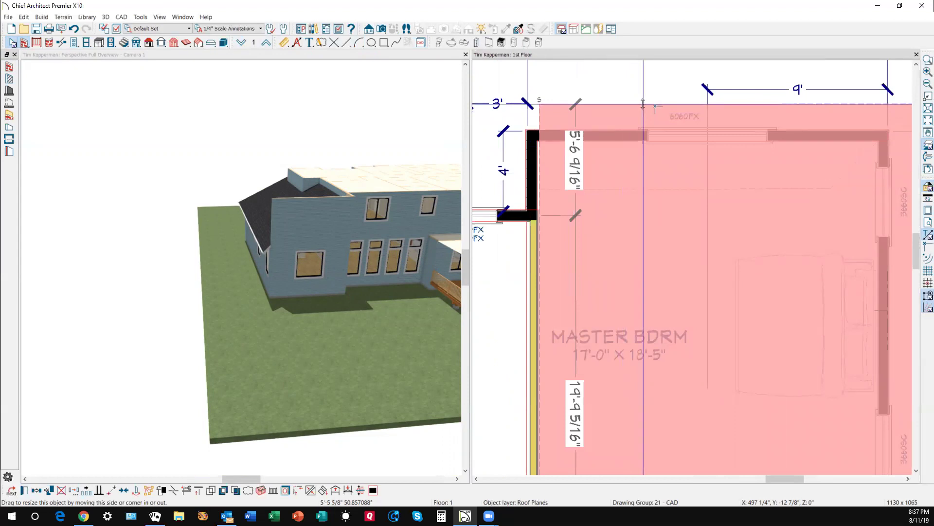
{"action": "left_click_drag", "start_coordinate": [643, 104], "coordinate": [643, 104]}
{"action": "scroll", "coordinate": [523, 162], "scroll_direction": "down", "scroll_amount": 2}
{"action": "scroll", "coordinate": [833, 108], "scroll_direction": "up", "scroll_amount": 2}
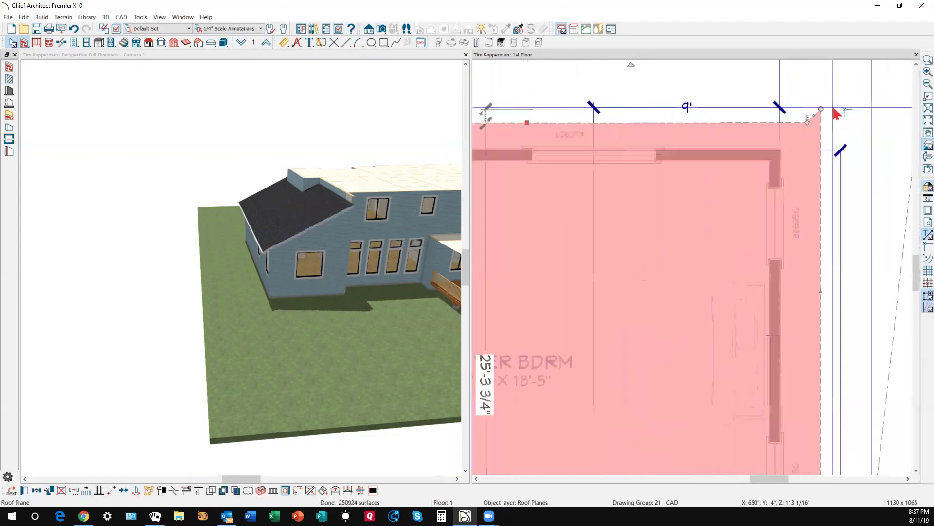
- Square off the roof plane's rear edge by bringing its clipped outer corner out to the eave corner
{"action": "left_click_drag", "start_coordinate": [528, 121], "coordinate": [821, 107]}
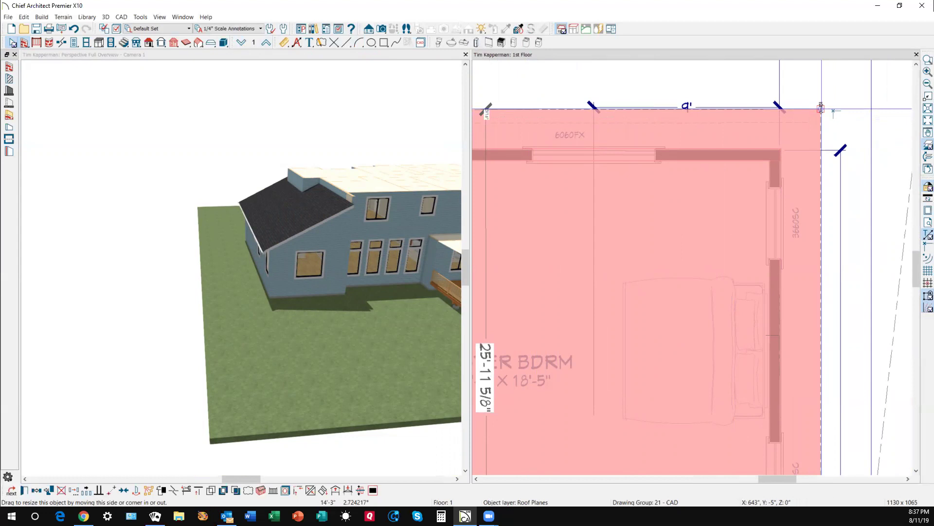
{"action": "left_click_drag", "start_coordinate": [821, 108], "coordinate": [820, 109]}
{"action": "scroll", "coordinate": [812, 151], "scroll_direction": "down", "scroll_amount": 1}
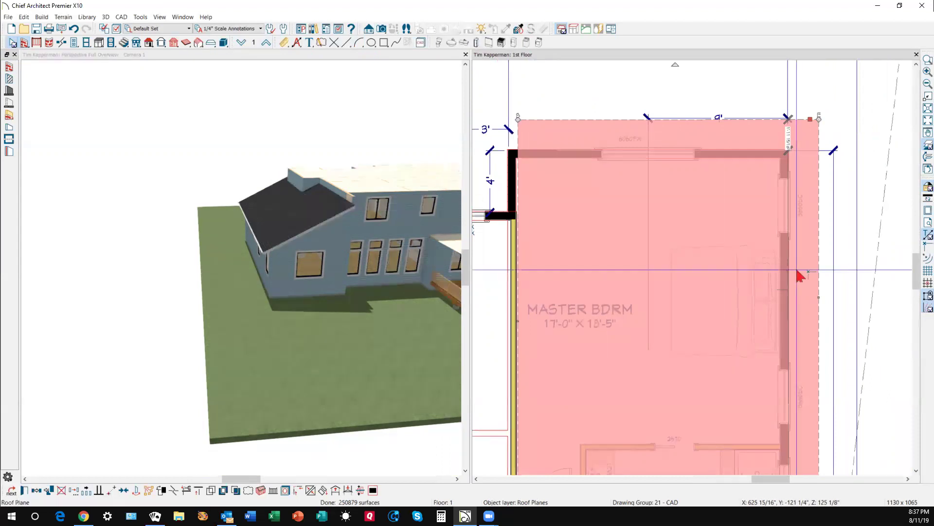
{"action": "scroll", "coordinate": [799, 272], "scroll_direction": "down", "scroll_amount": 1}
- Add a break in the roof plane's inner edge where the 4' bedroom return wall meets the adjoining rear wall
{"action": "scroll", "coordinate": [530, 171], "scroll_direction": "up", "scroll_amount": 2}
{"action": "scroll", "coordinate": [559, 171], "scroll_direction": "up", "scroll_amount": 1}
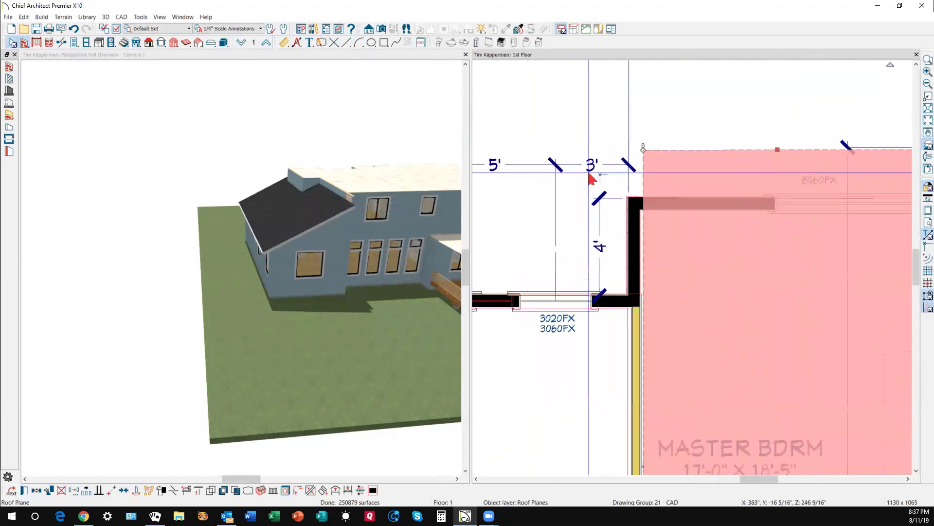
{"action": "left_click", "coordinate": [174, 489]}
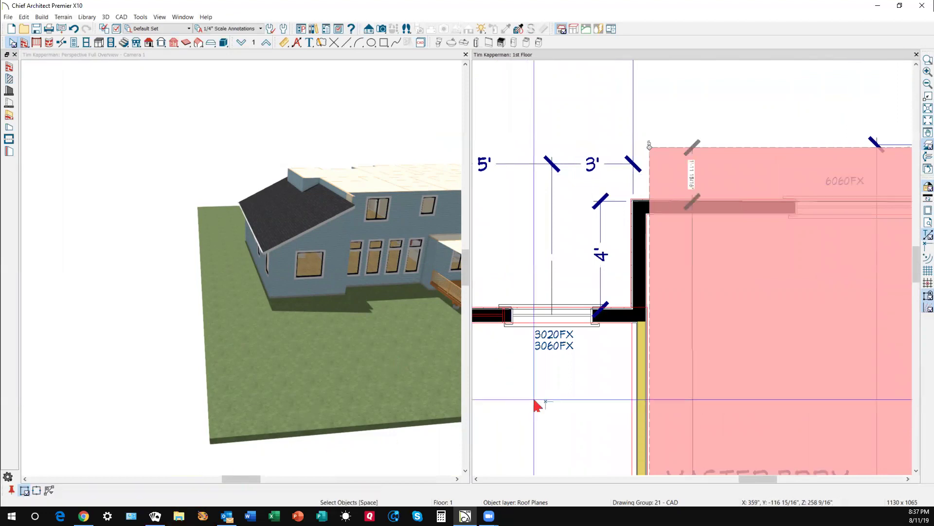
{"action": "left_click", "coordinate": [649, 307]}
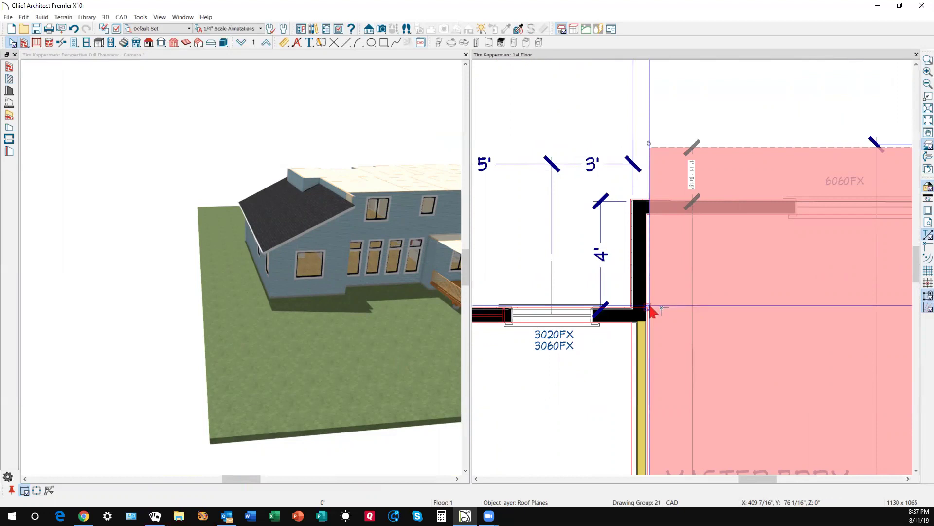
{"action": "left_click", "coordinate": [650, 307]}
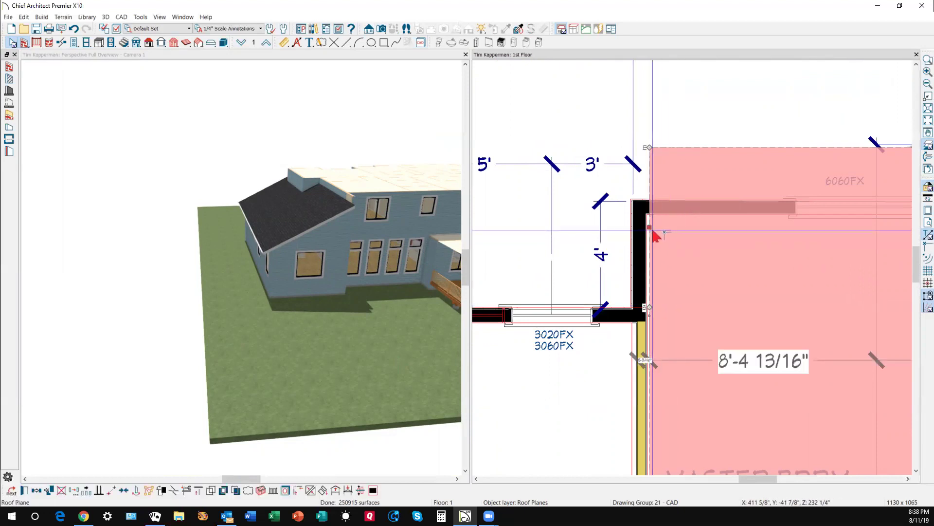
- Pull the short rear segment of the roof plane's inner edge past the return wall and set its overhang to 18"
{"action": "left_click_drag", "start_coordinate": [649, 227], "coordinate": [581, 237]}
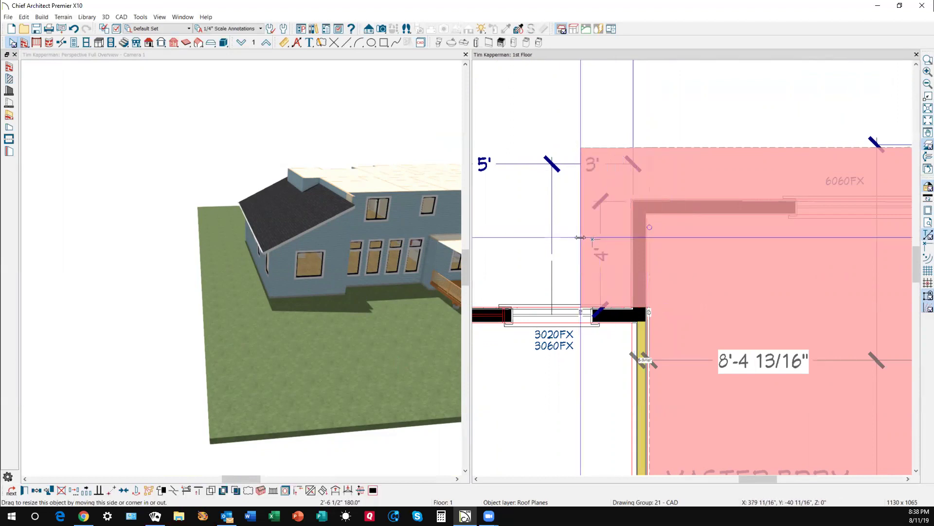
{"action": "left_click_drag", "start_coordinate": [580, 238], "coordinate": [585, 292]}
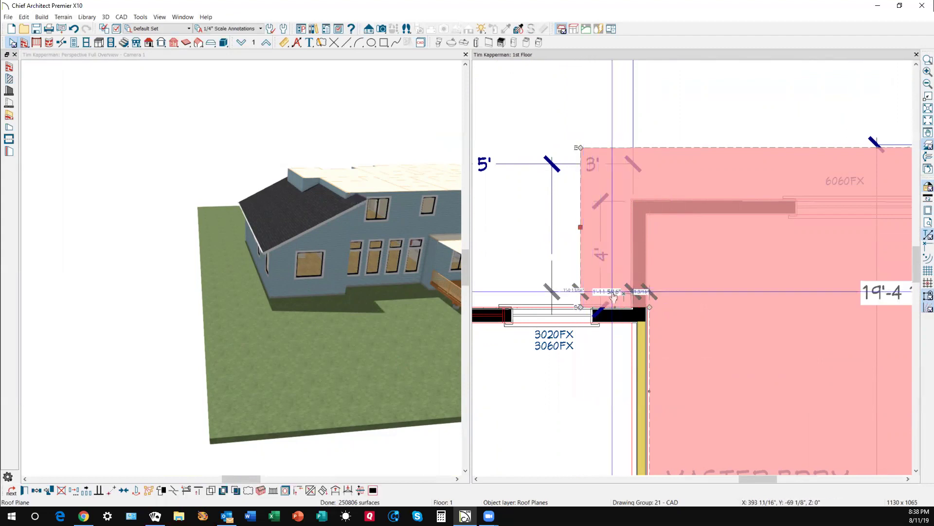
{"action": "left_click", "coordinate": [612, 291]}
{"action": "type", "text": "24"}
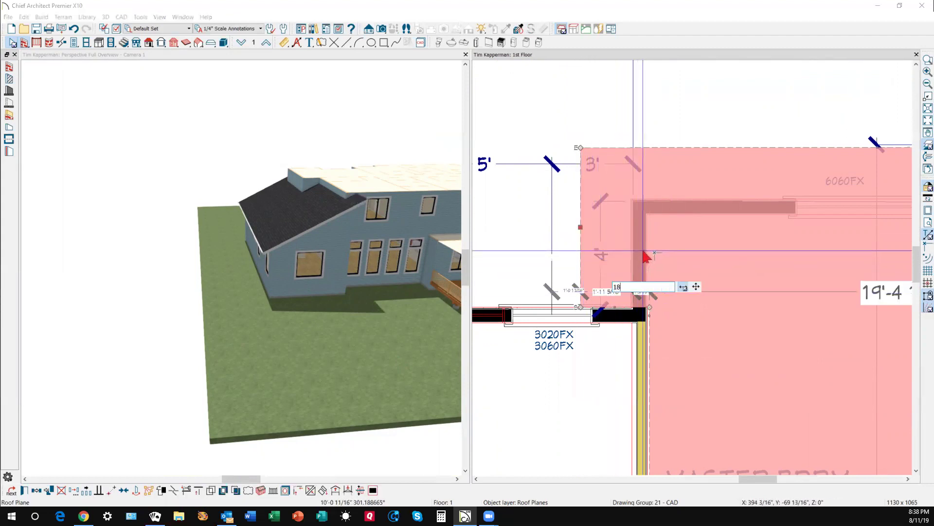
{"action": "key", "text": "Return"}
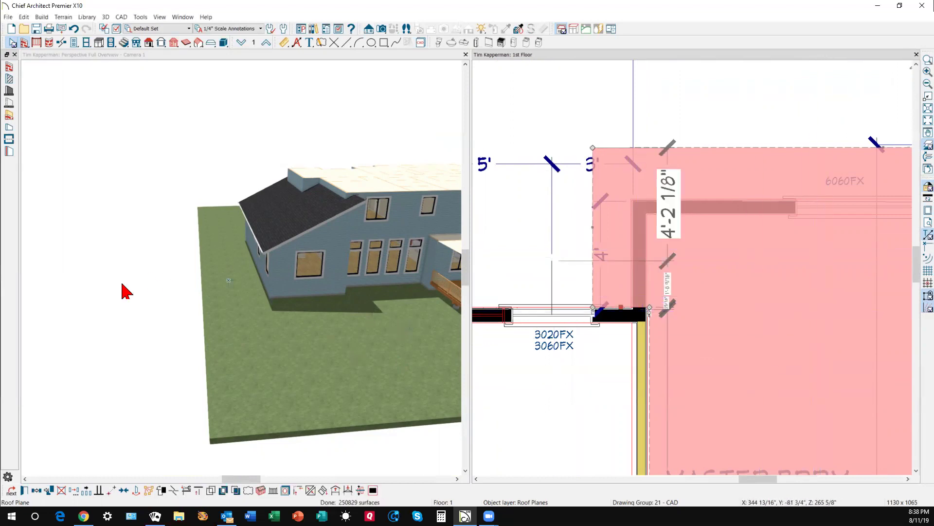
- Examine the reshaped master suite roof in the 3D exterior view, checking the rear wall junction and the front end
{"action": "left_click", "coordinate": [86, 288]}
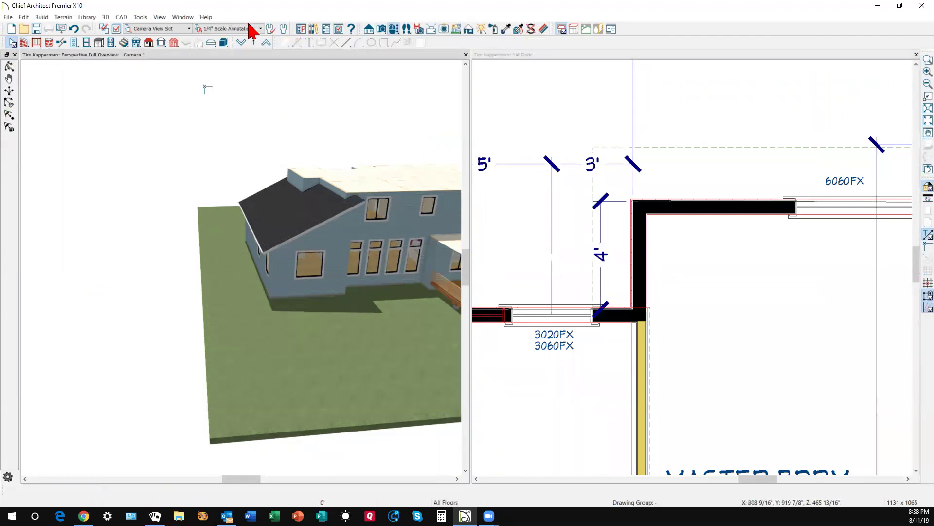
{"action": "left_click", "coordinate": [9, 68]}
{"action": "left_click_drag", "start_coordinate": [292, 187], "coordinate": [265, 190]}
{"action": "scroll", "coordinate": [244, 228], "scroll_direction": "up", "scroll_amount": 5}
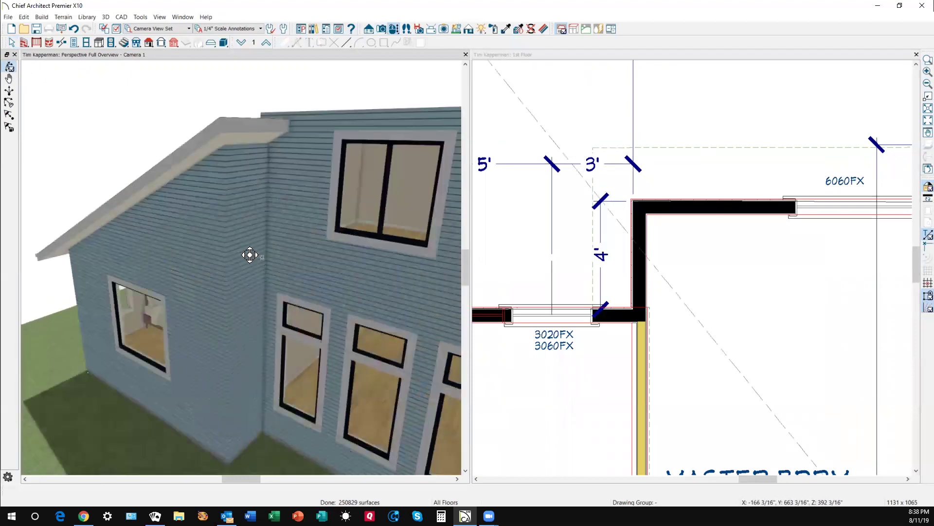
{"action": "scroll", "coordinate": [244, 231], "scroll_direction": "down", "scroll_amount": 5}
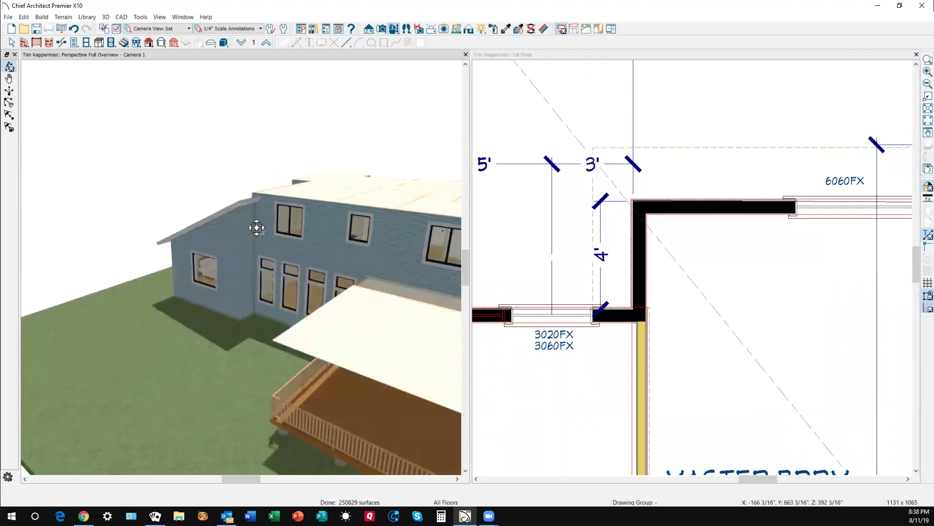
{"action": "left_click_drag", "start_coordinate": [133, 215], "coordinate": [348, 220]}
{"action": "left_click_drag", "start_coordinate": [133, 190], "coordinate": [163, 227]}
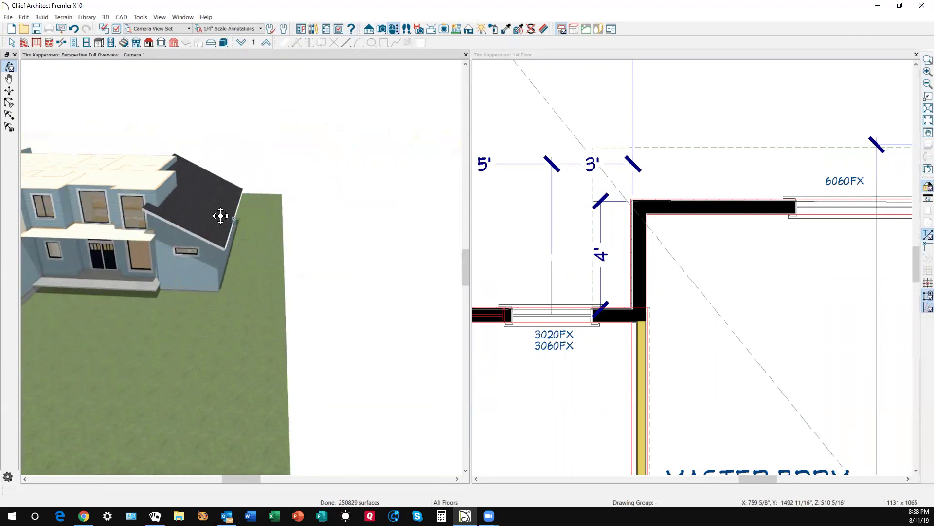
{"action": "left_click_drag", "start_coordinate": [240, 202], "coordinate": [188, 244]}
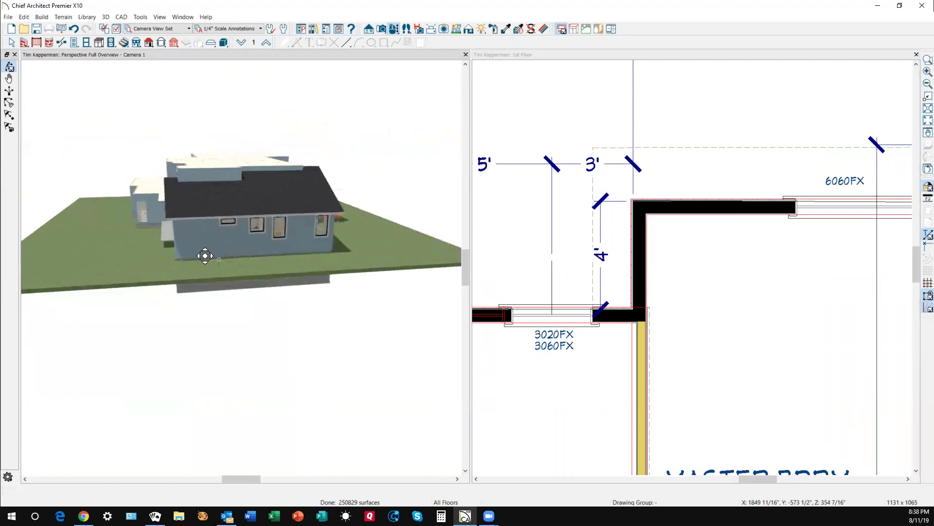
- Examine the whole house exterior from the master suite side, the front and the rear
{"action": "scroll", "coordinate": [598, 224], "scroll_direction": "down", "scroll_amount": 1}
{"action": "scroll", "coordinate": [390, 195], "scroll_direction": "down", "scroll_amount": 3}
{"action": "scroll", "coordinate": [531, 196], "scroll_direction": "down", "scroll_amount": 2}
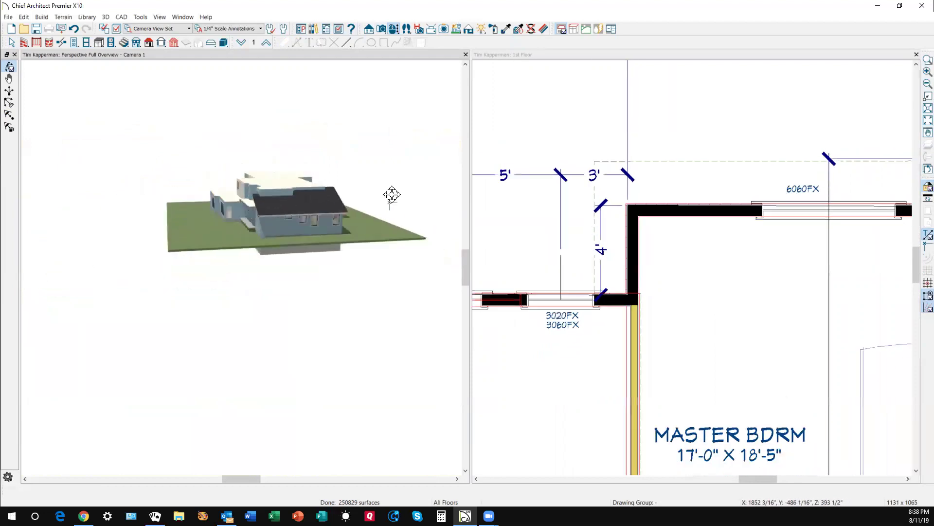
{"action": "scroll", "coordinate": [533, 201], "scroll_direction": "down", "scroll_amount": 3}
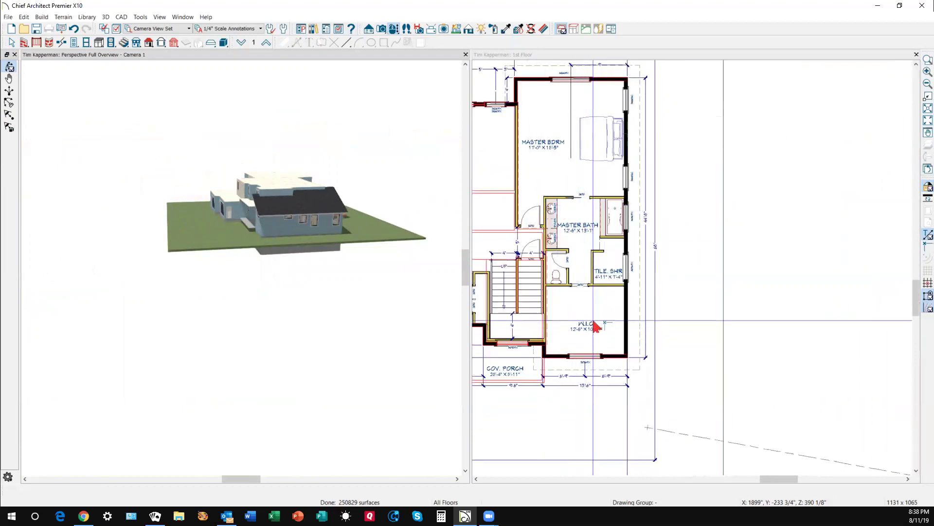
{"action": "scroll", "coordinate": [689, 322], "scroll_direction": "down", "scroll_amount": 5}
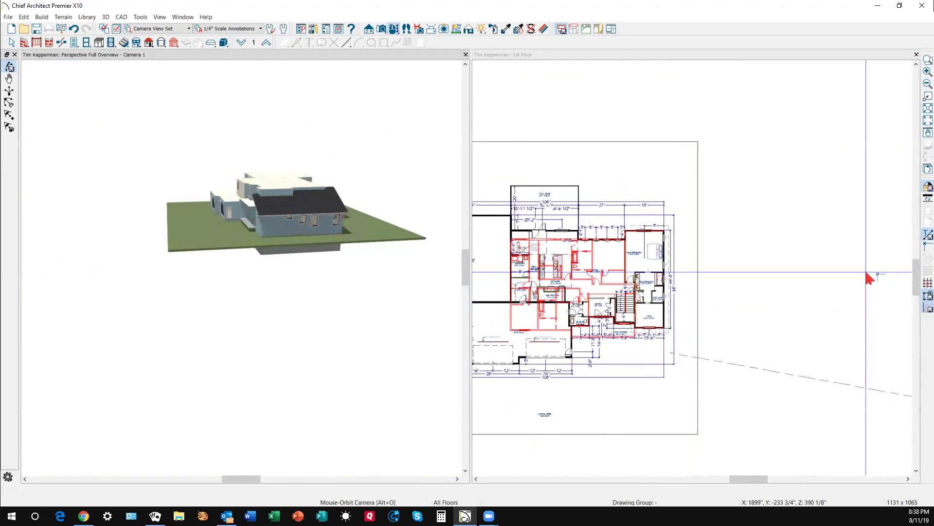
{"action": "scroll", "coordinate": [271, 240], "scroll_direction": "up", "scroll_amount": 3}
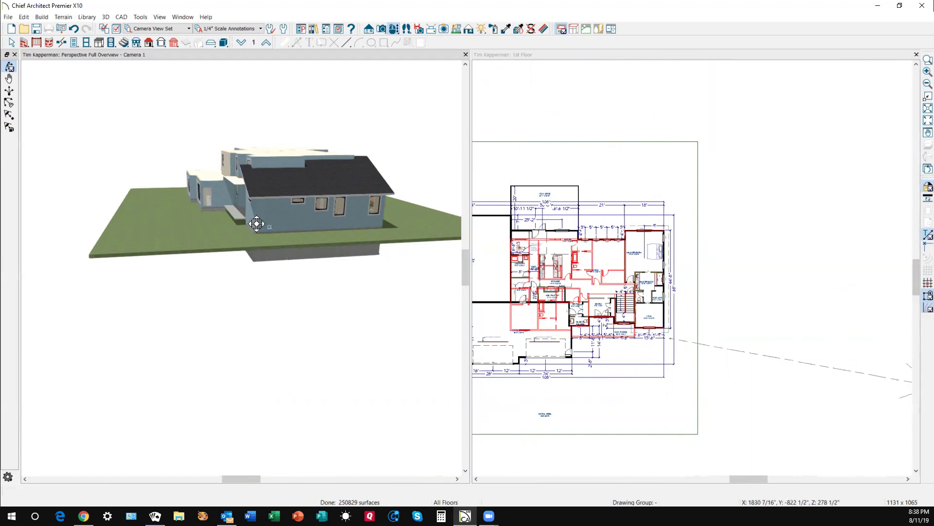
{"action": "scroll", "coordinate": [257, 224], "scroll_direction": "up", "scroll_amount": 8}
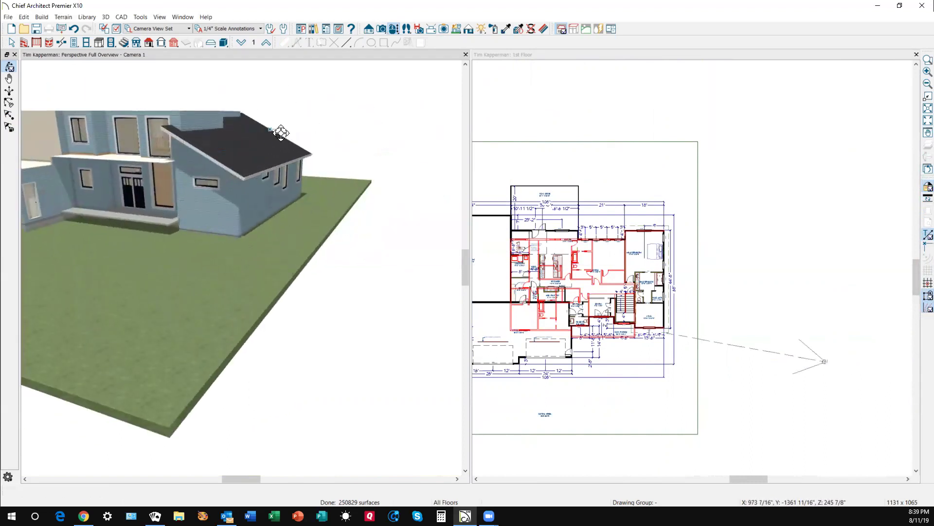
{"action": "left_click_drag", "start_coordinate": [281, 133], "coordinate": [427, 192]}
{"action": "left_click_drag", "start_coordinate": [55, 157], "coordinate": [79, 206]}
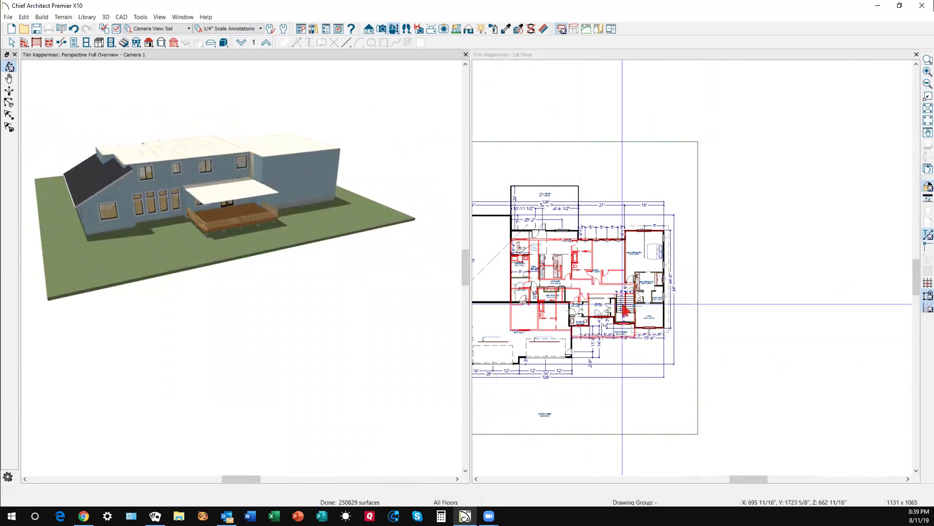
- Turn off the reference floor display in the first-floor plan and view the master suite roof up close in 3D
{"action": "left_click", "coordinate": [761, 135]}
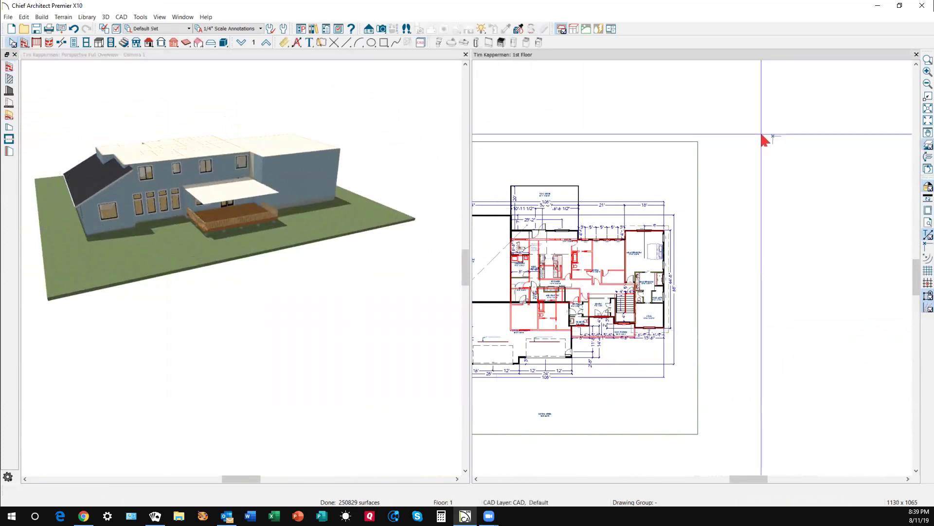
{"action": "left_click", "coordinate": [925, 145]}
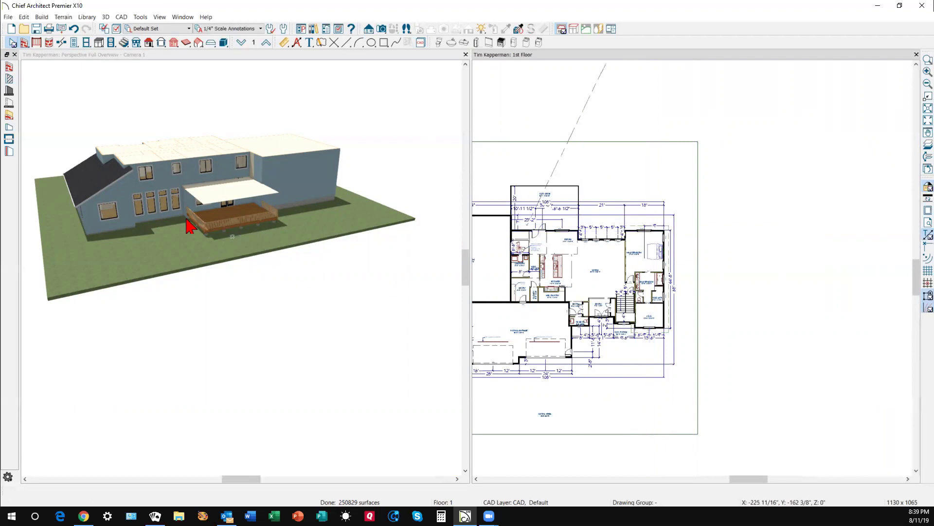
{"action": "scroll", "coordinate": [85, 175], "scroll_direction": "up", "scroll_amount": 6}
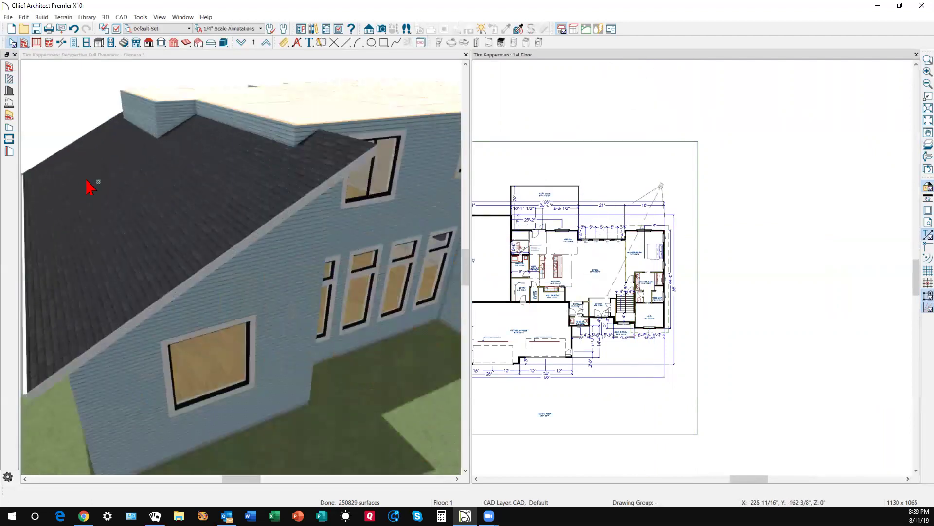